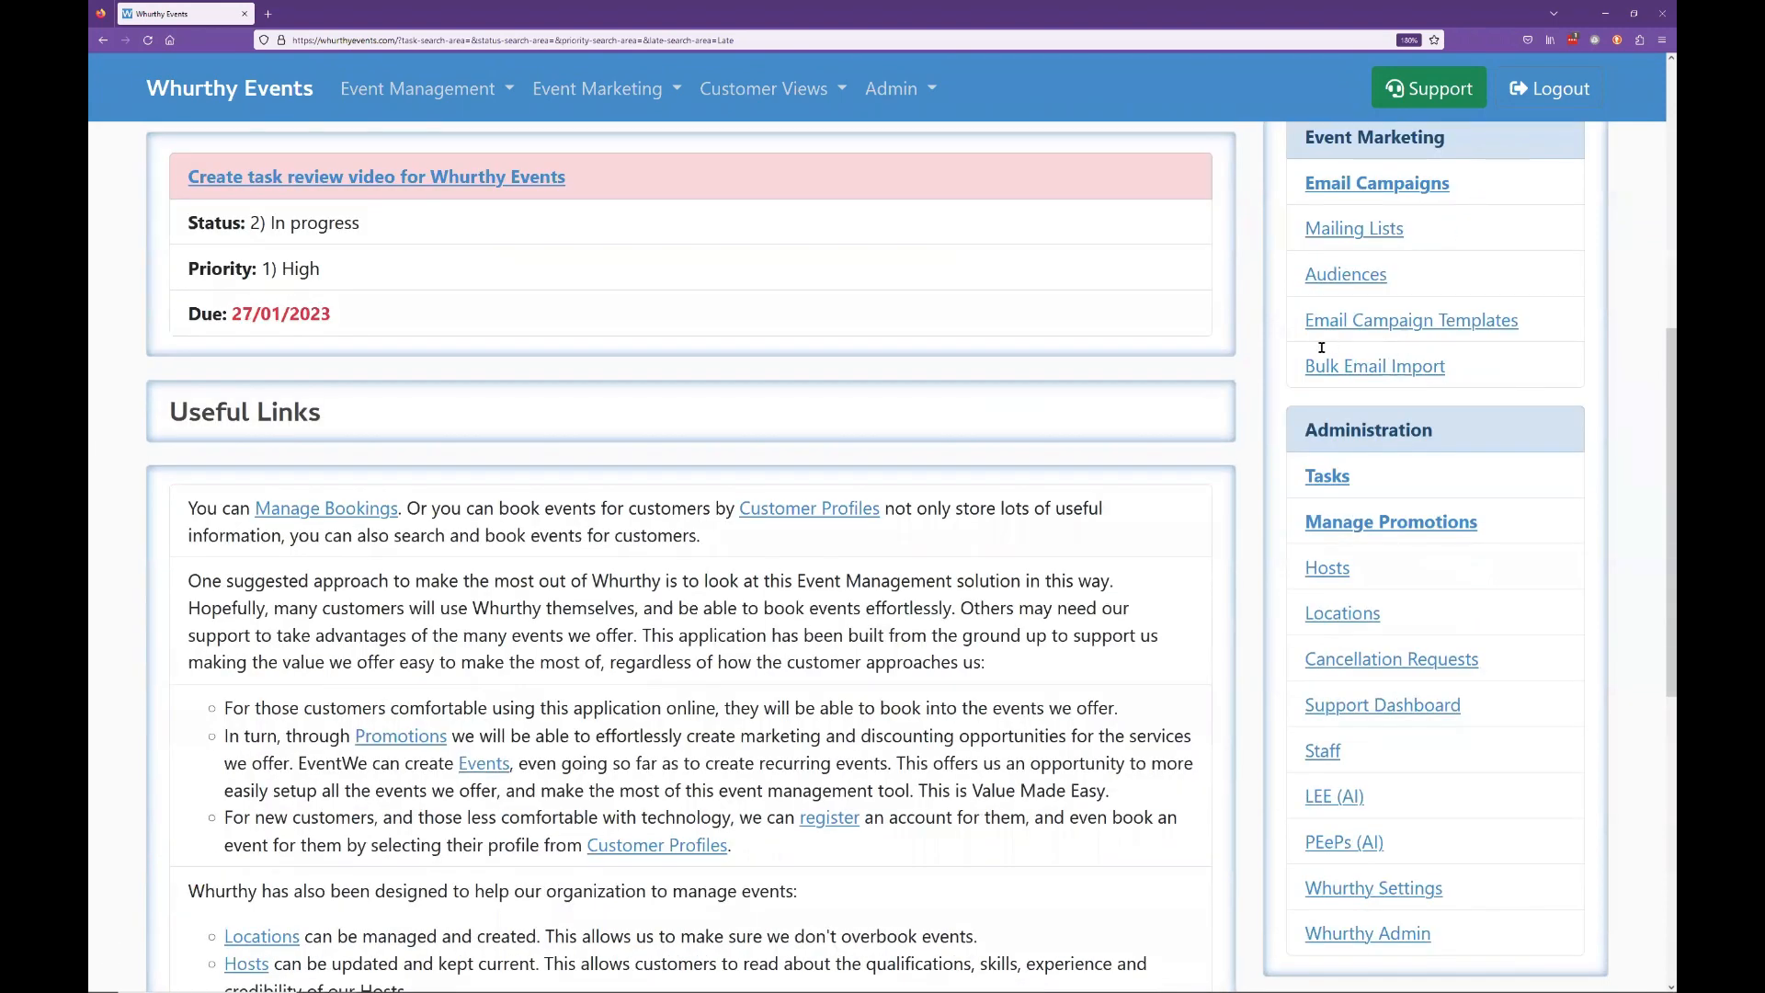
Step: Open the Locations page from the Administration links
{"action": "scroll", "coordinate": [1338, 346], "scroll_direction": "down", "scroll_amount": 1}
{"action": "left_click_drag", "start_coordinate": [1303, 347], "coordinate": [1438, 357]}
{"action": "left_click", "coordinate": [1438, 357]}
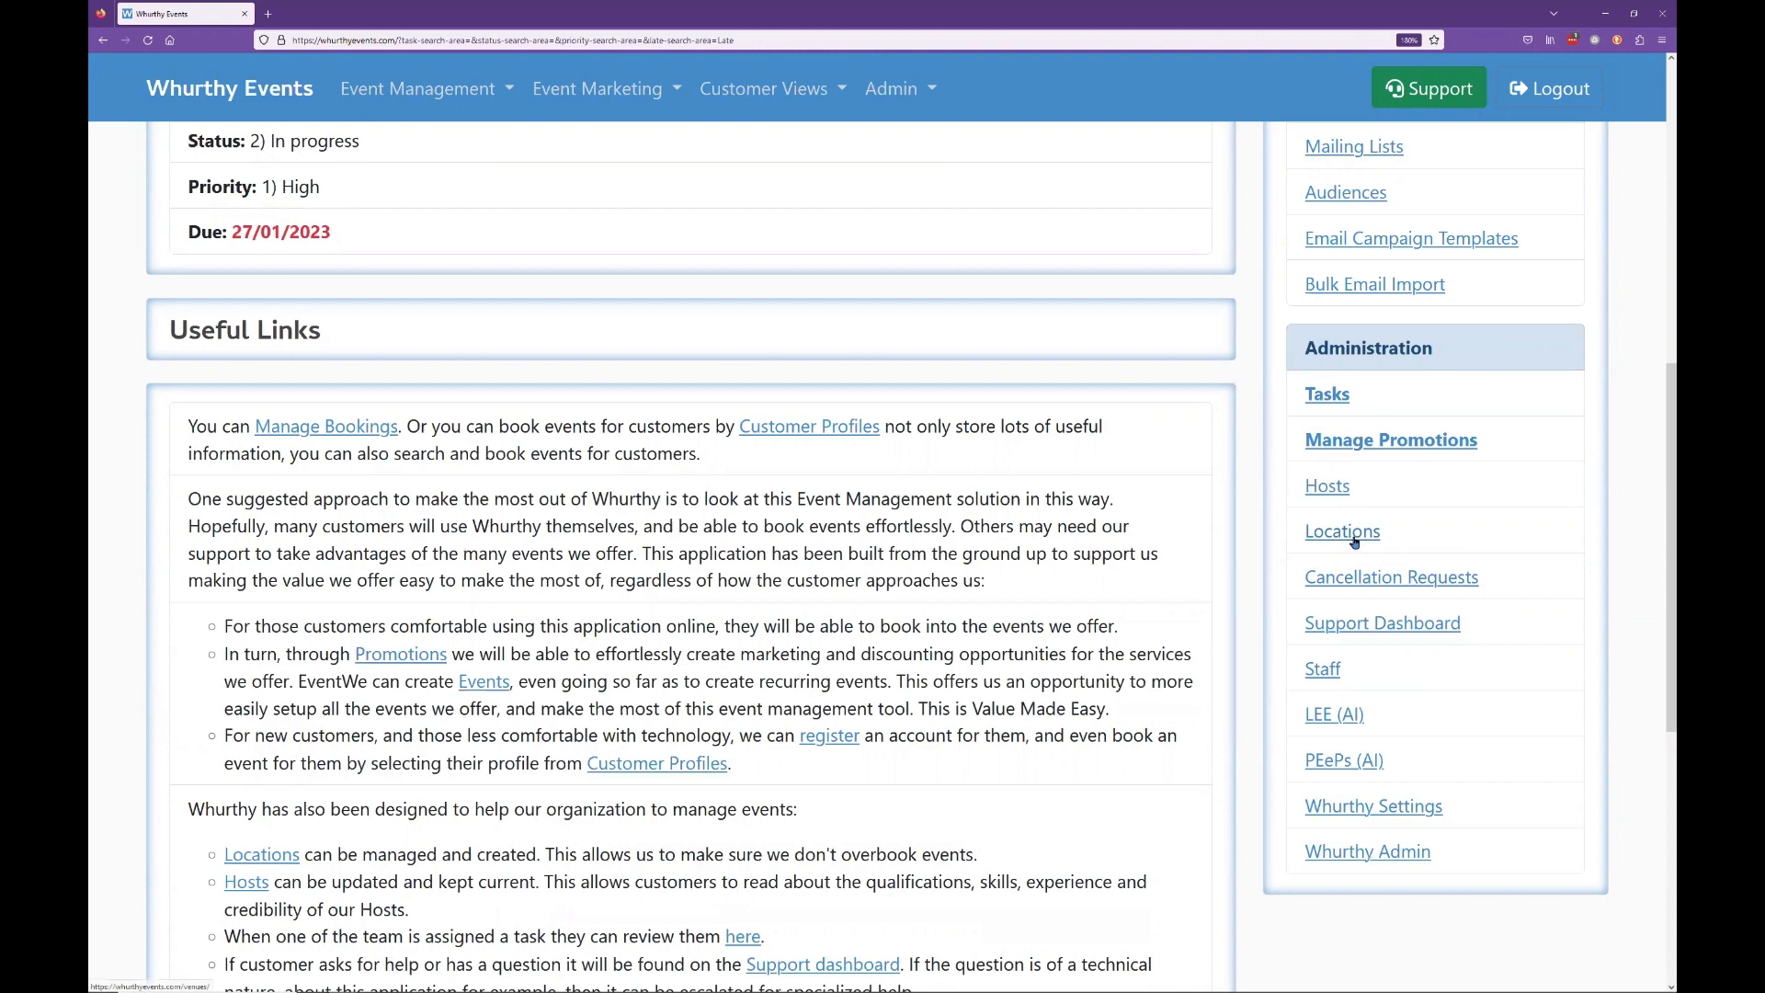
{"action": "left_click", "coordinate": [1354, 543]}
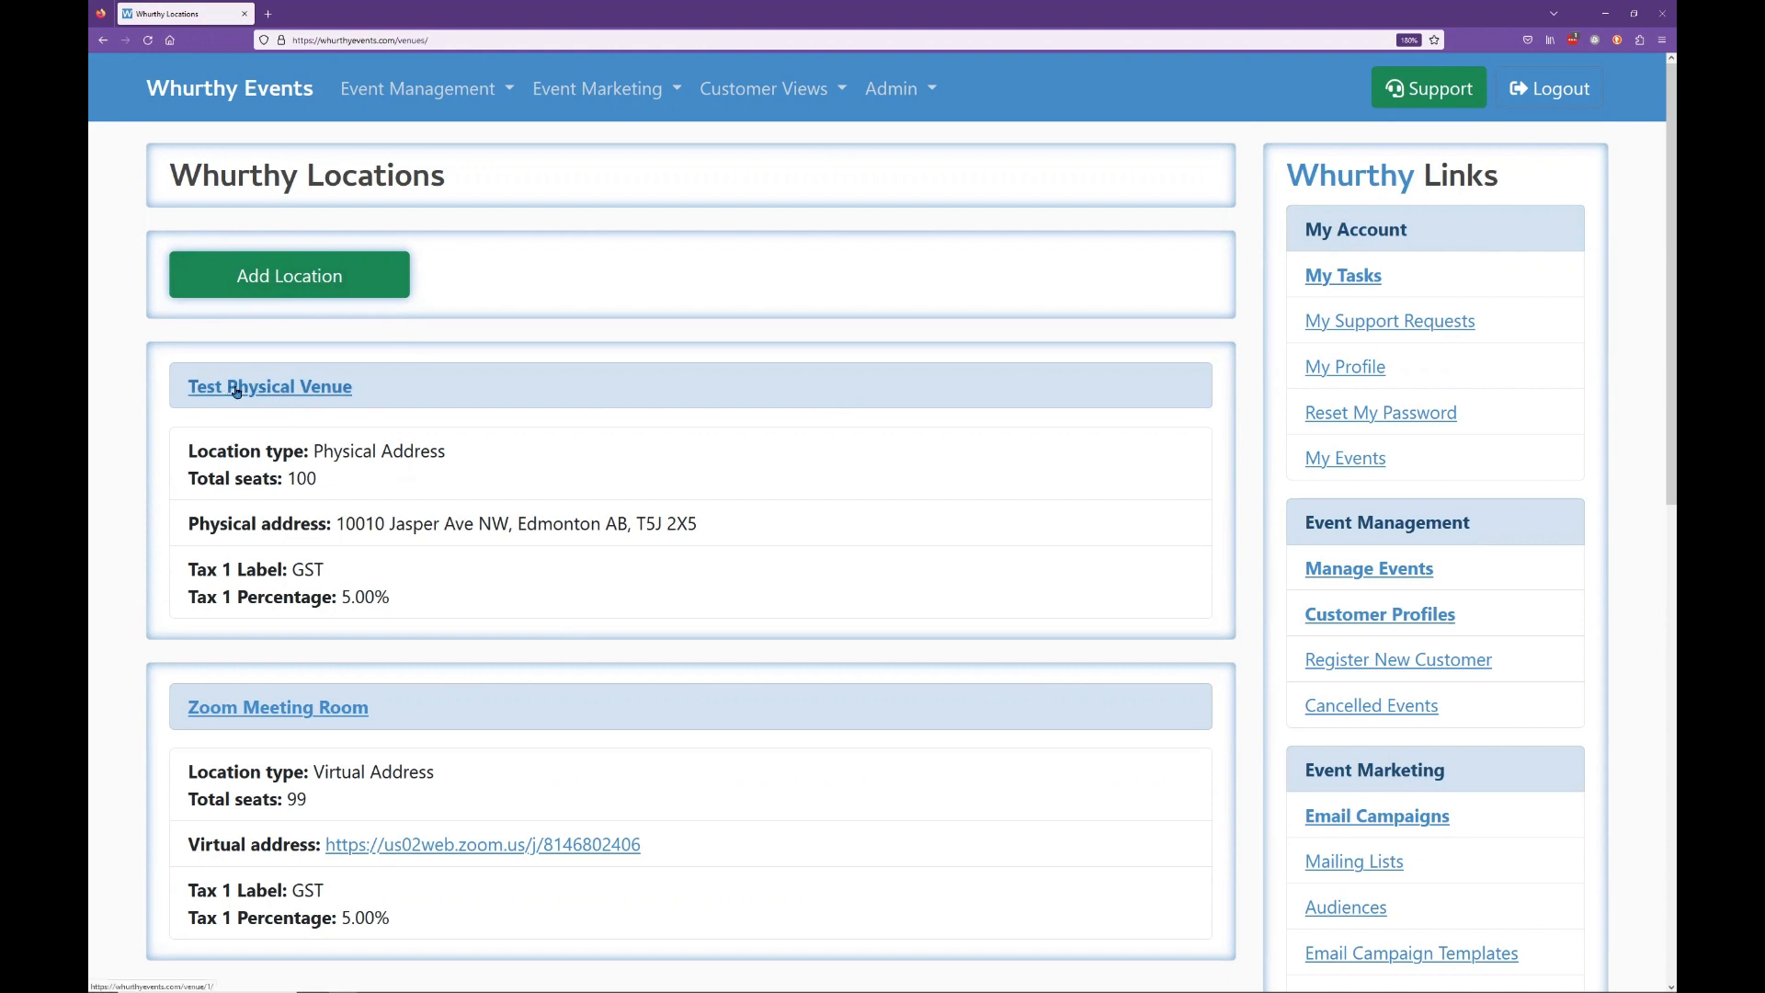
Step: Review the location type, seats, address and tax details of the Test Physical Venue and Zoom Meeting Room entries
{"action": "left_click_drag", "start_coordinate": [441, 453], "coordinate": [323, 451]}
{"action": "left_click", "coordinate": [324, 451]}
{"action": "left_click_drag", "start_coordinate": [446, 451], "coordinate": [287, 479]}
{"action": "left_click", "coordinate": [372, 480]}
{"action": "left_click_drag", "start_coordinate": [688, 517], "coordinate": [329, 524]}
{"action": "left_click", "coordinate": [391, 572]}
{"action": "left_click_drag", "start_coordinate": [410, 606], "coordinate": [261, 570]}
{"action": "left_click_drag", "start_coordinate": [256, 570], "coordinate": [264, 570]}
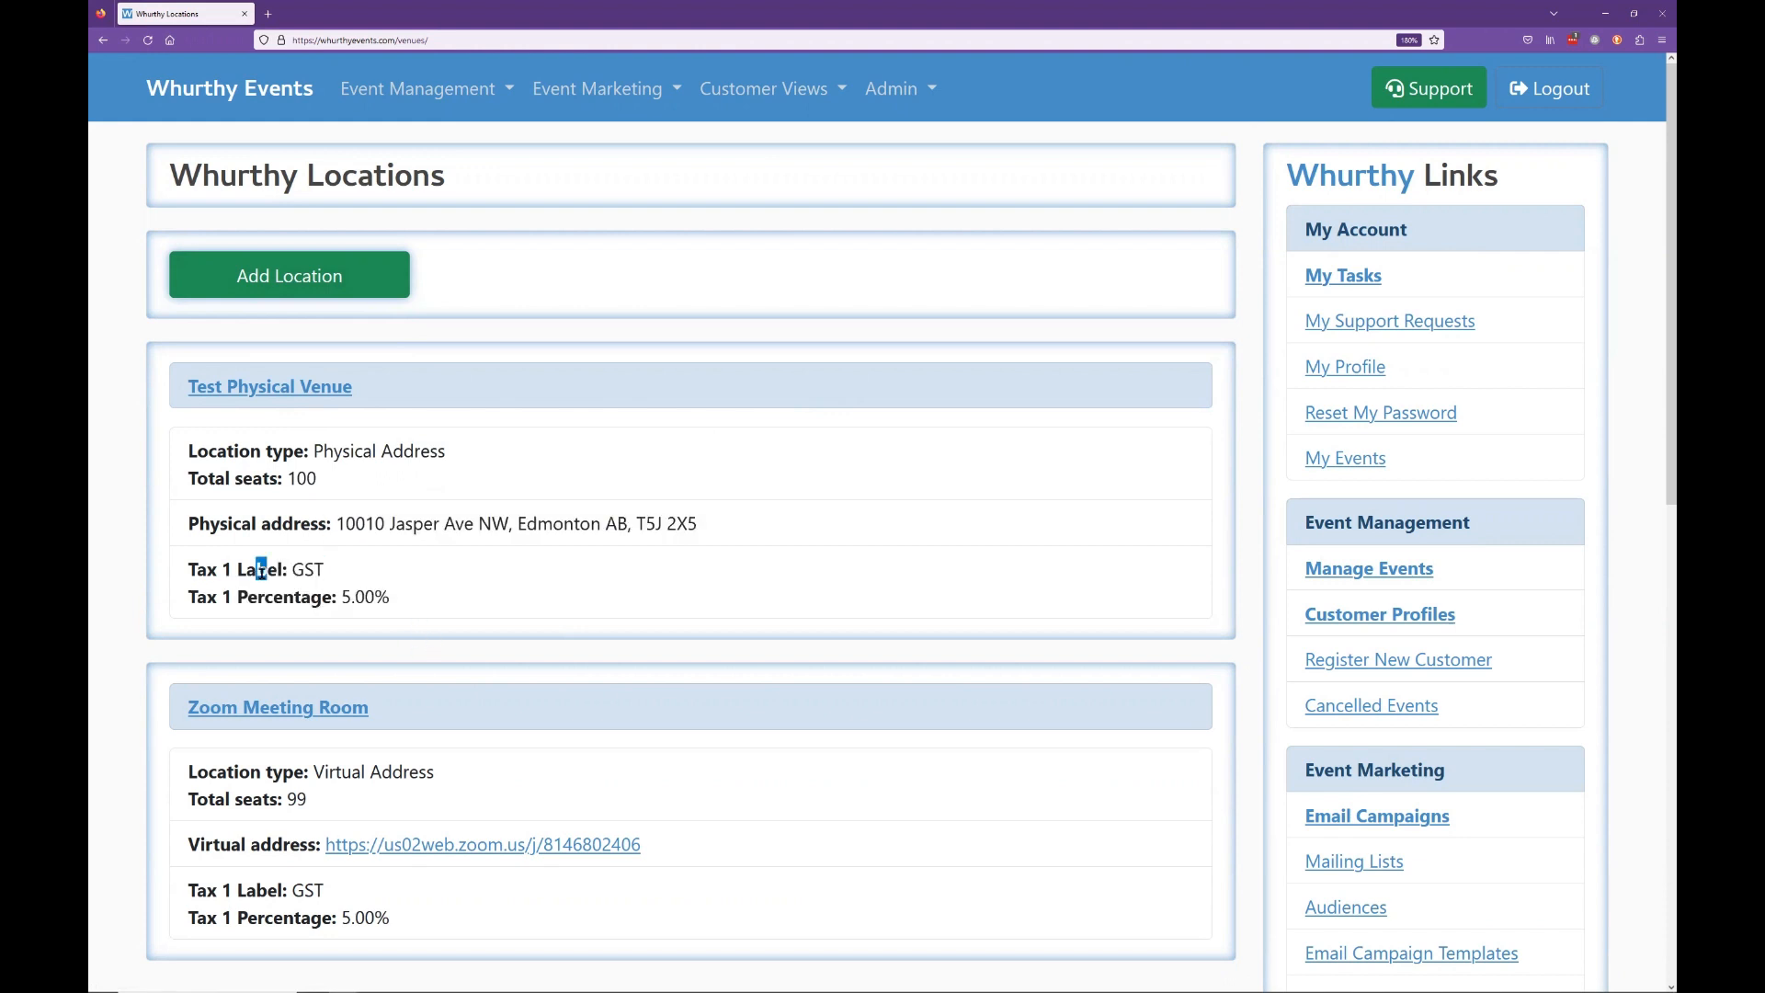
{"action": "left_click", "coordinate": [375, 576]}
{"action": "left_click_drag", "start_coordinate": [449, 775], "coordinate": [312, 775]}
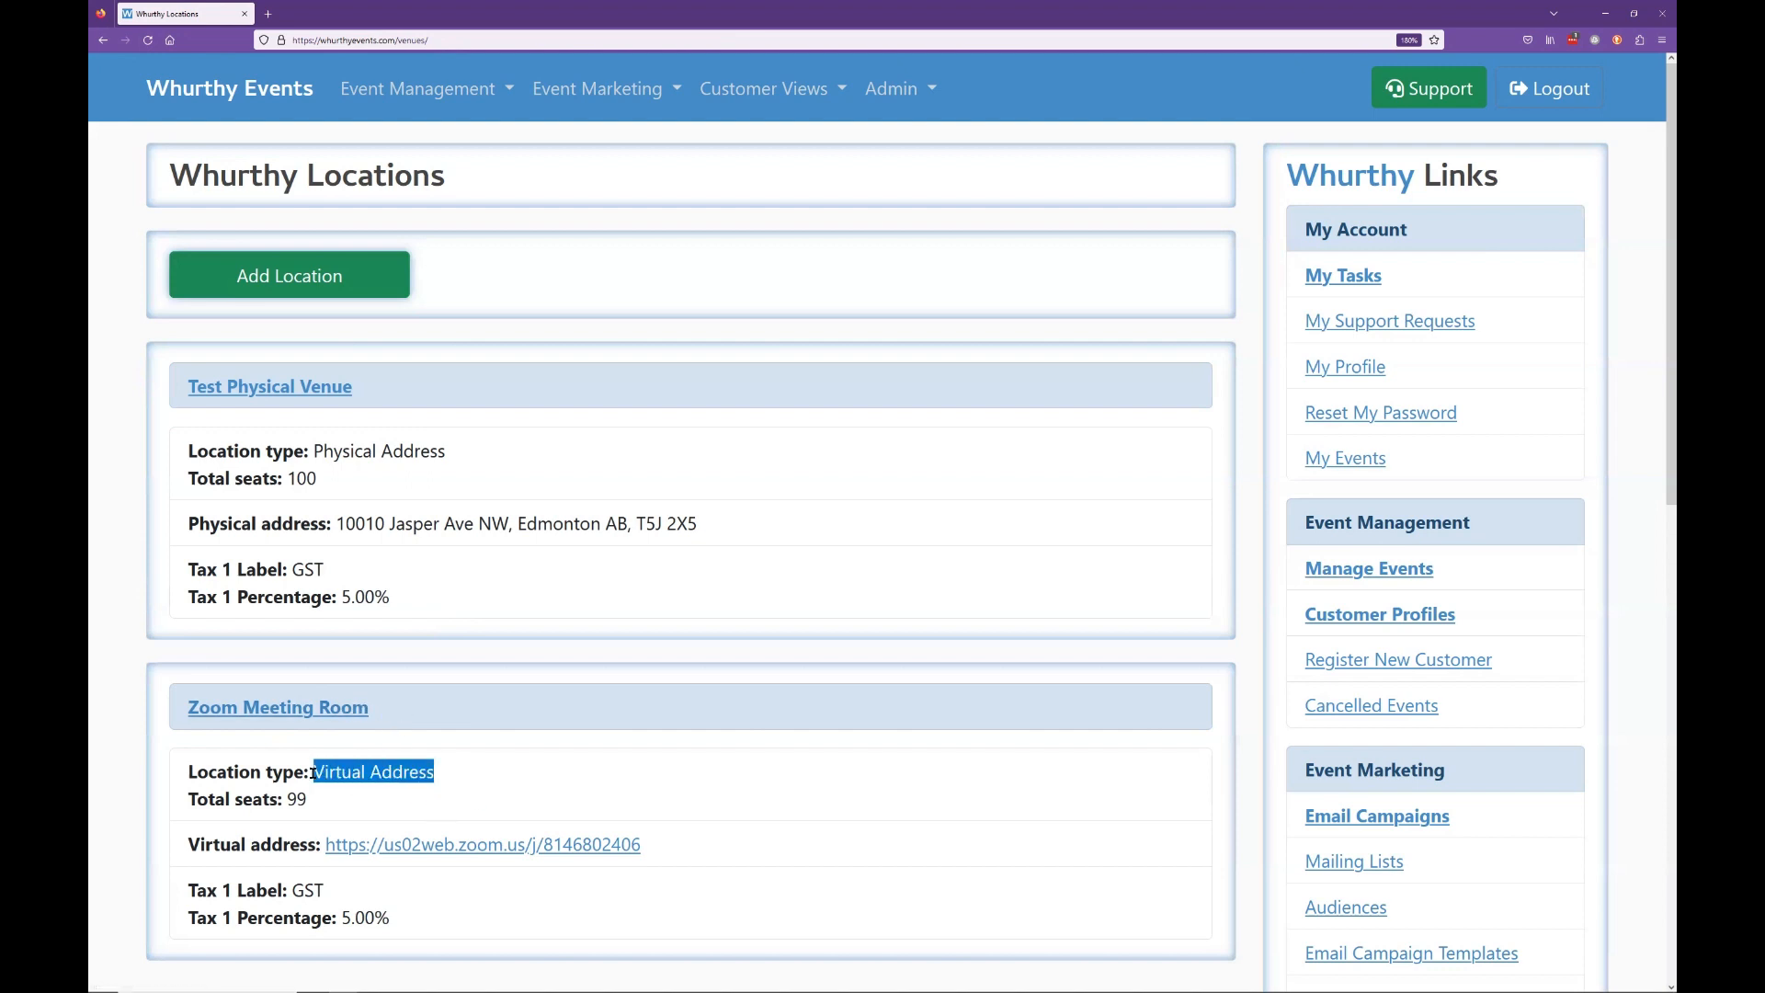
{"action": "left_click", "coordinate": [346, 802]}
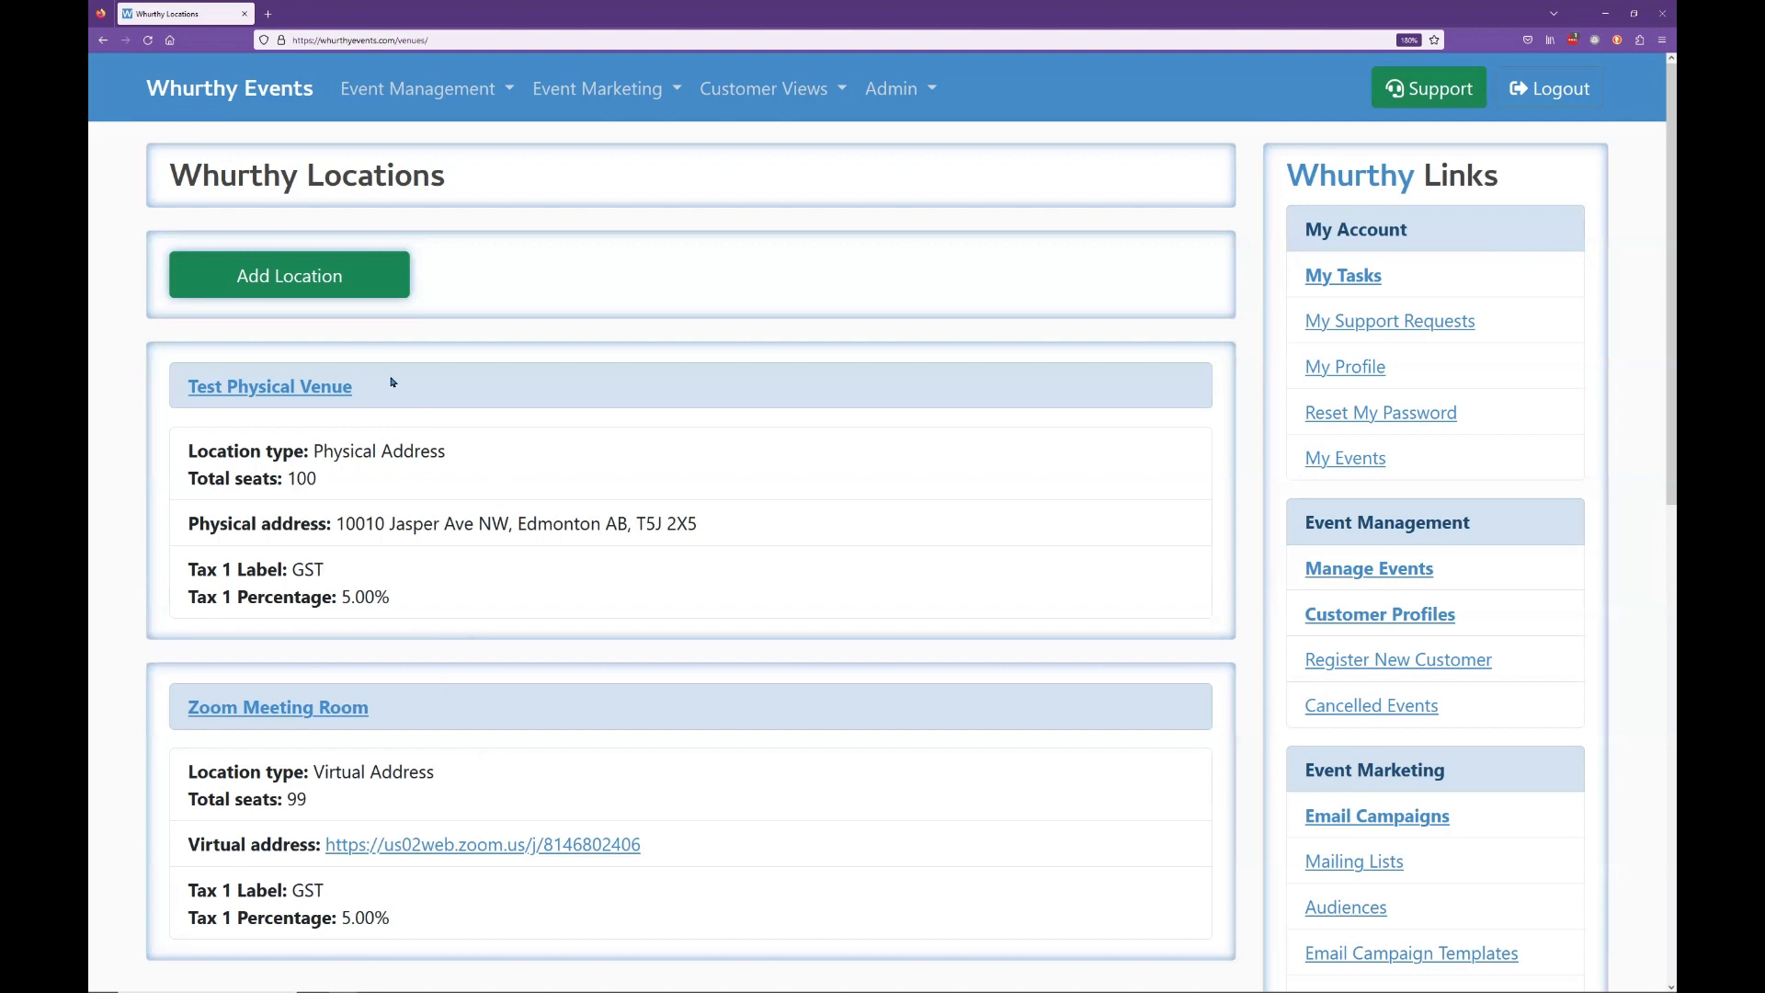
Step: Start adding a location and name it "New Demo Location"
{"action": "left_click", "coordinate": [367, 284]}
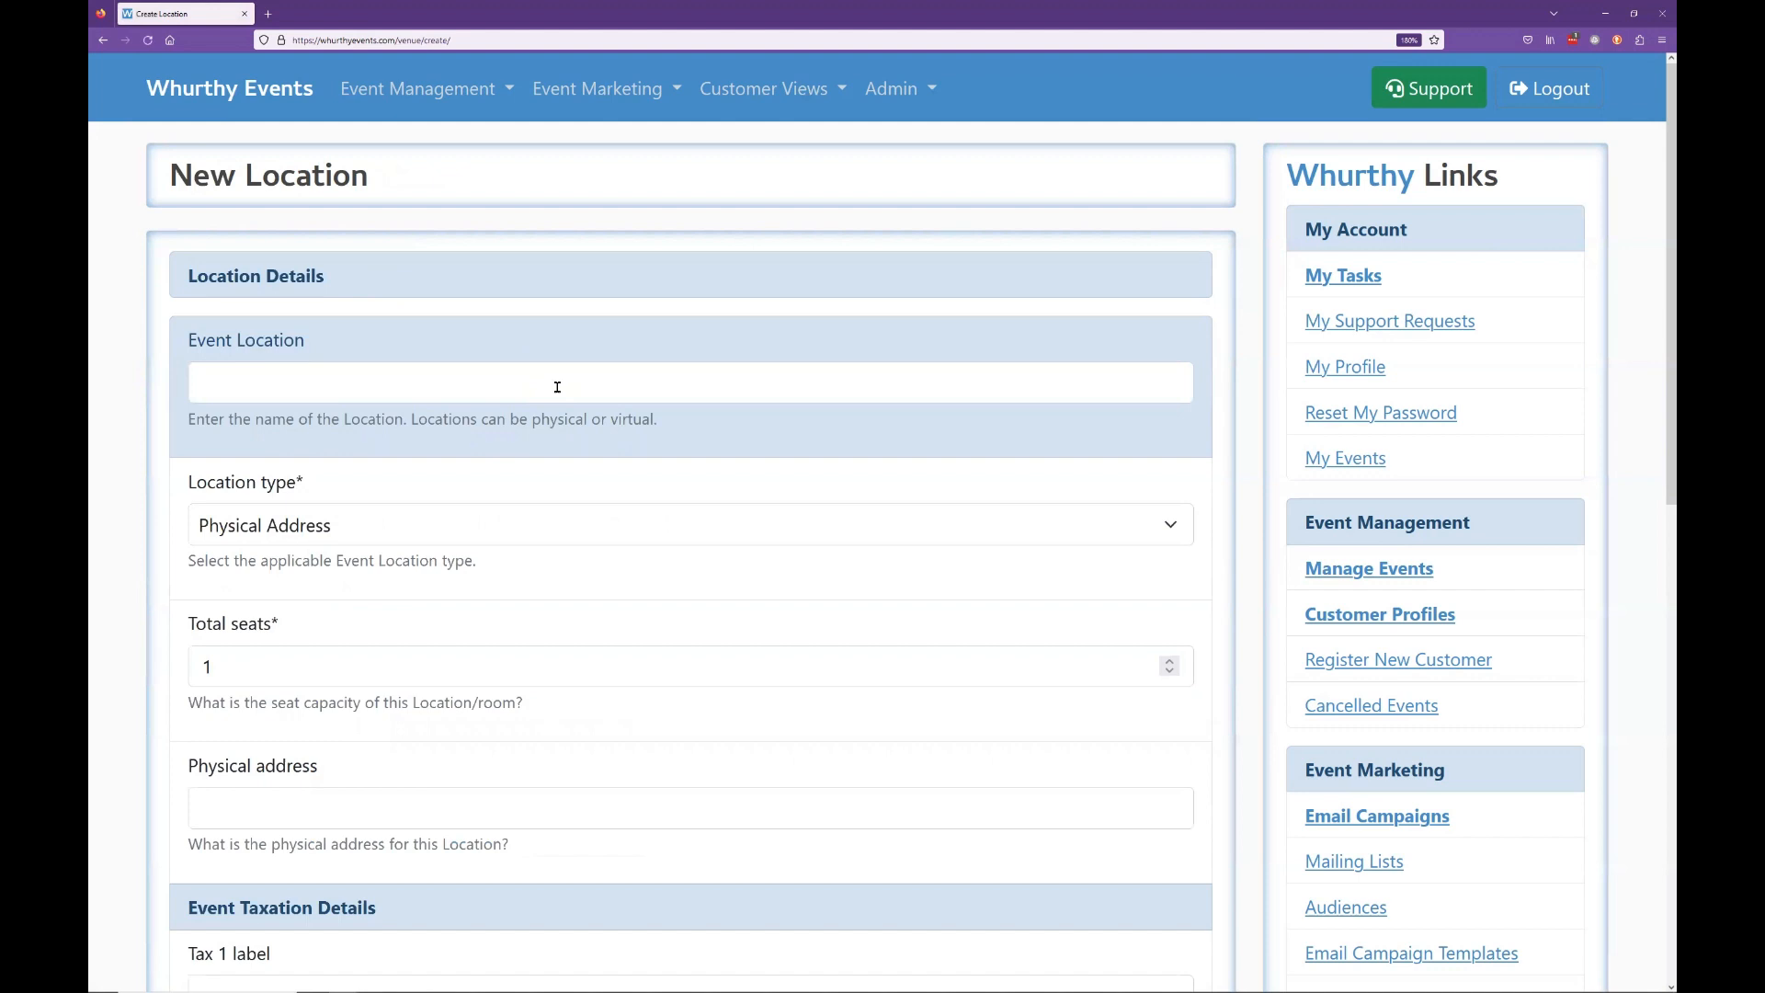
{"action": "left_click", "coordinate": [557, 387]}
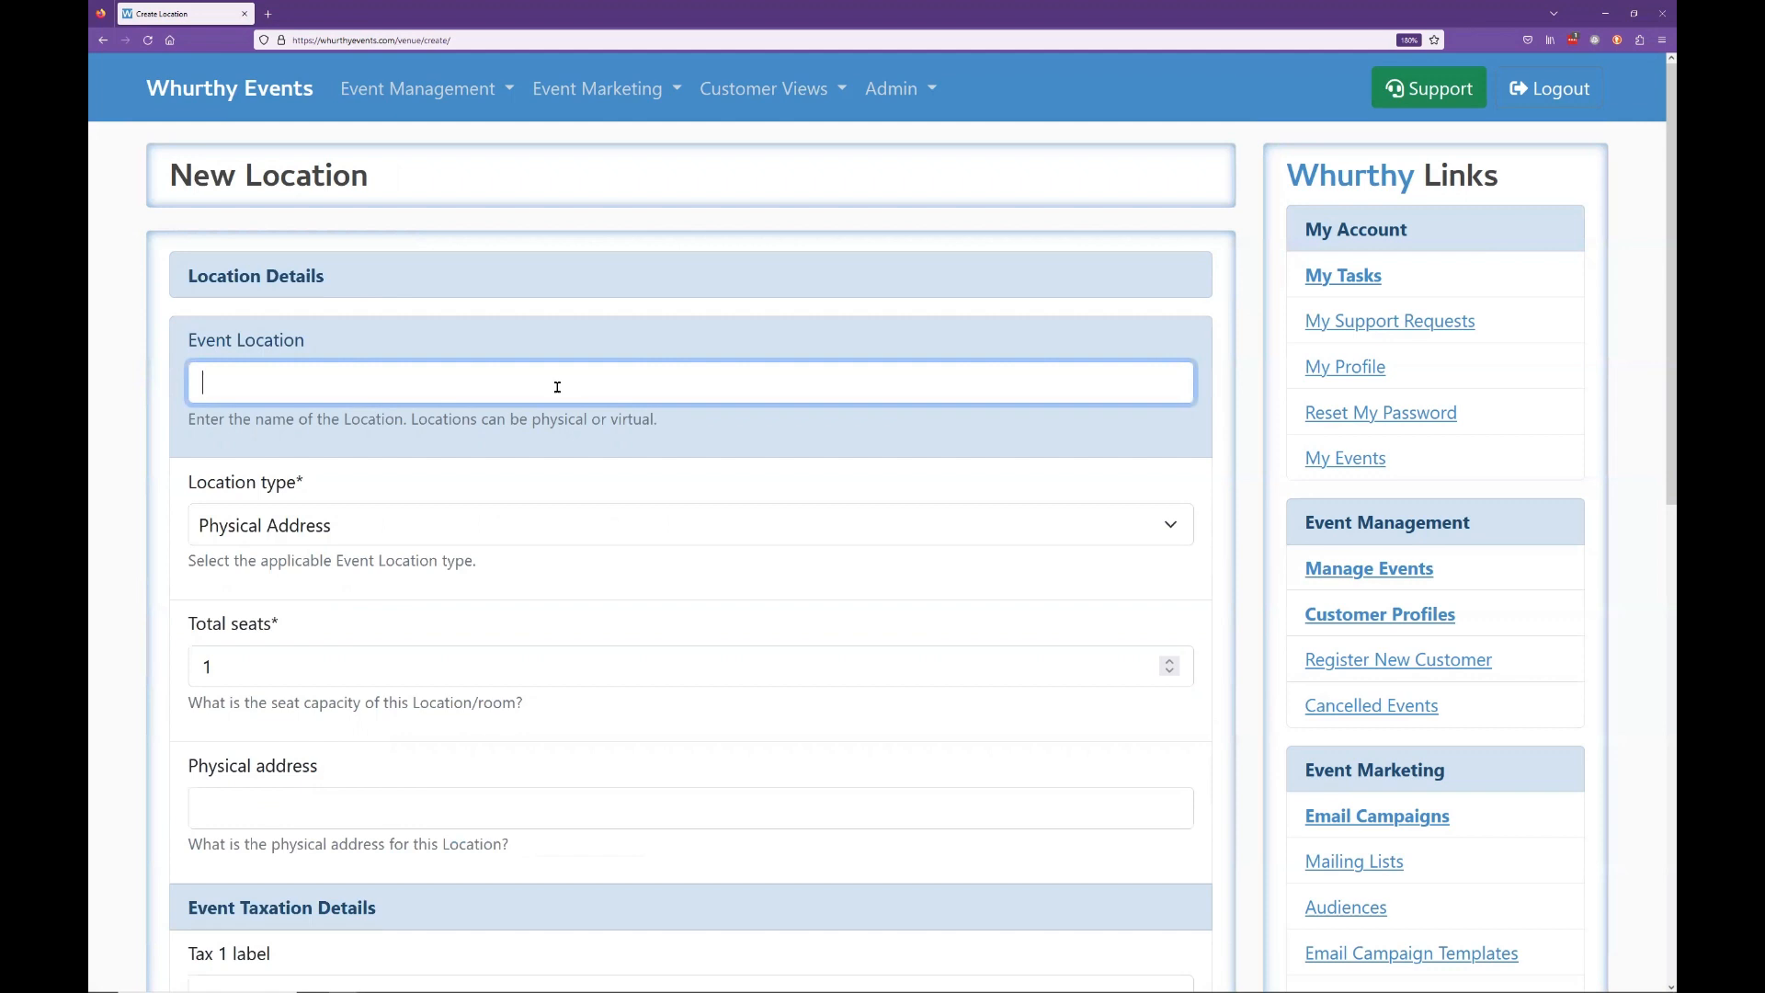
{"action": "type", "text": "Neew"}
{"action": "key", "text": "BackSpace"}
{"action": "key", "text": "BackSpace"}
{"action": "type", "text": "w Test"}
{"action": "key", "text": "ctrl+BackSpace"}
{"action": "type", "text": "Demo Location"}
{"action": "scroll", "coordinate": [404, 519], "scroll_direction": "down", "scroll_amount": 2}
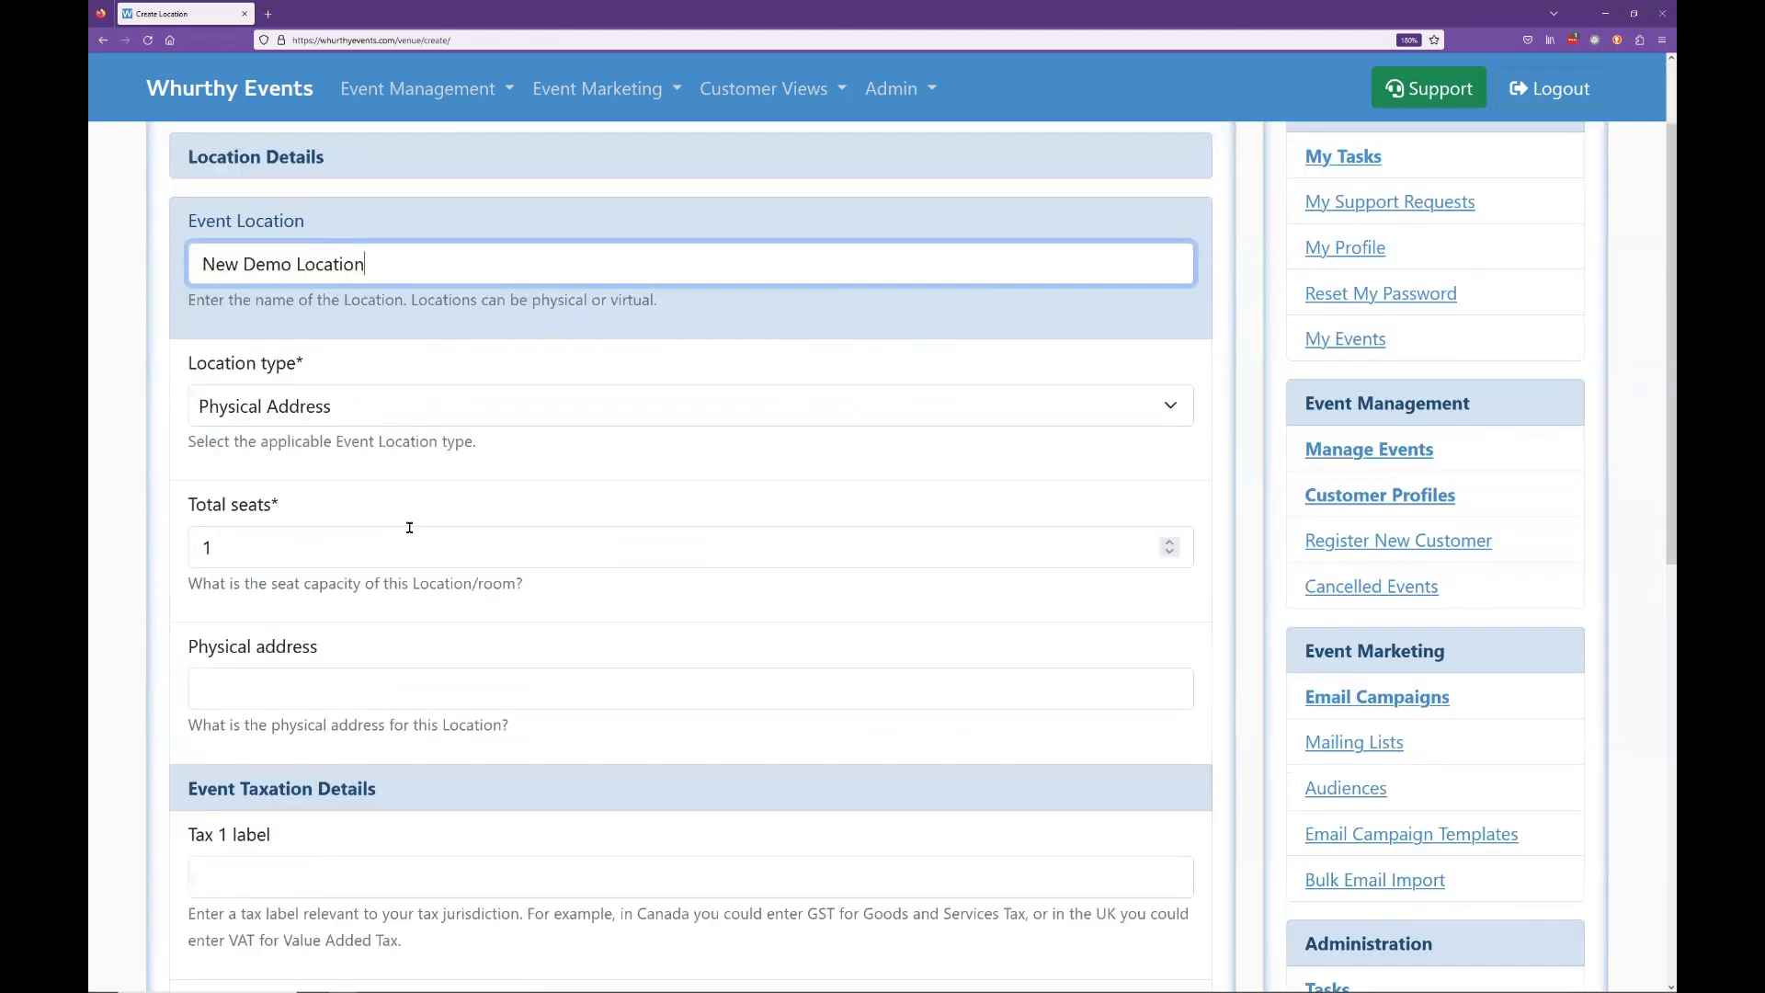
Step: Set the new location's type to Virtual Address, comparing the address field offered for the physical and virtual types
{"action": "left_click", "coordinate": [391, 418]}
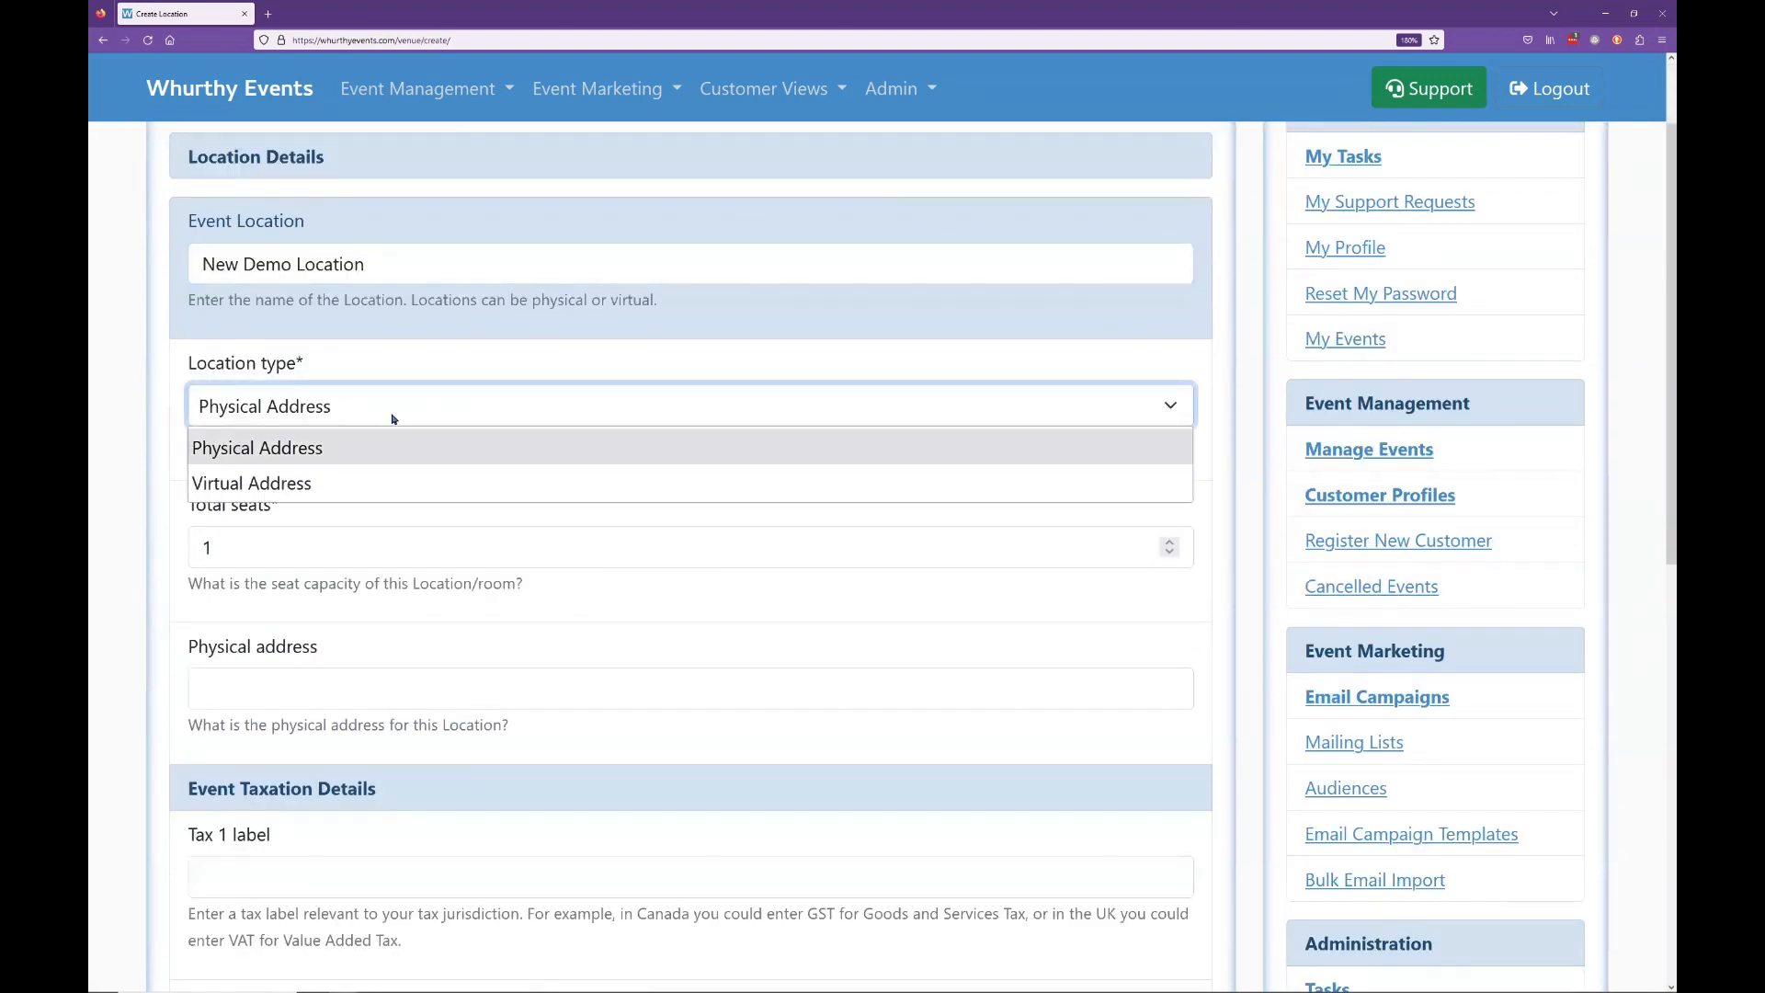
{"action": "left_click", "coordinate": [391, 418]}
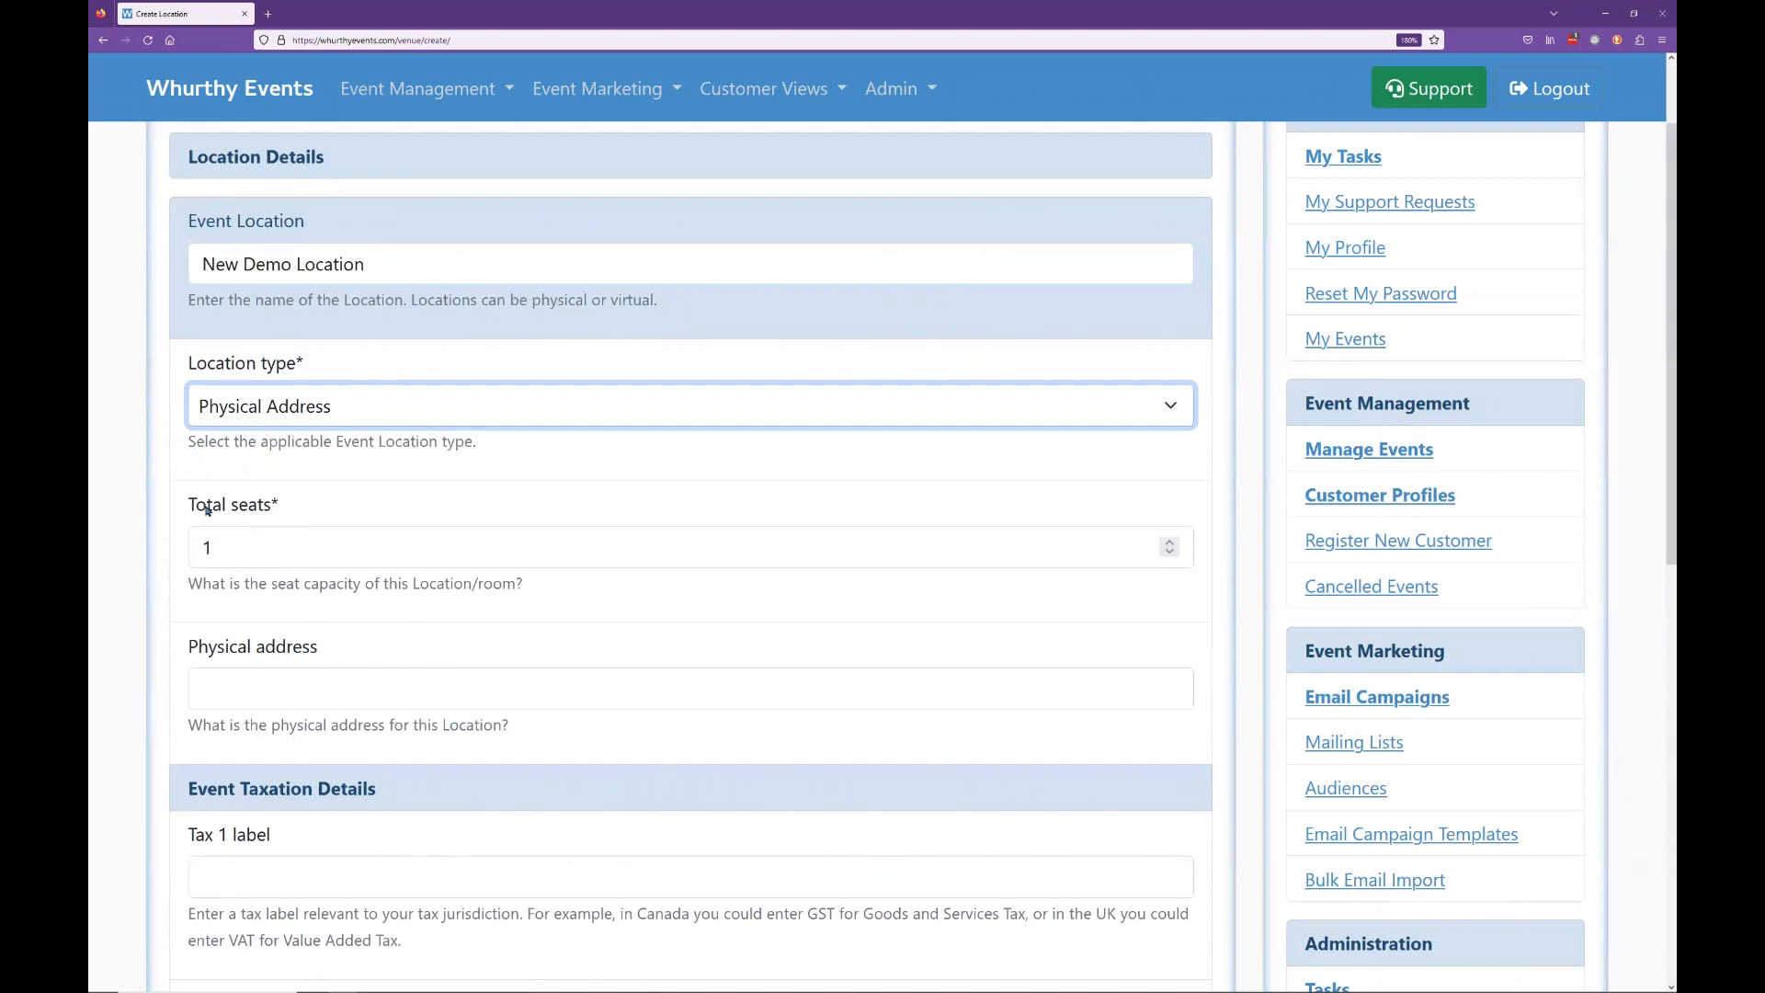
{"action": "left_click_drag", "start_coordinate": [324, 649], "coordinate": [184, 648]}
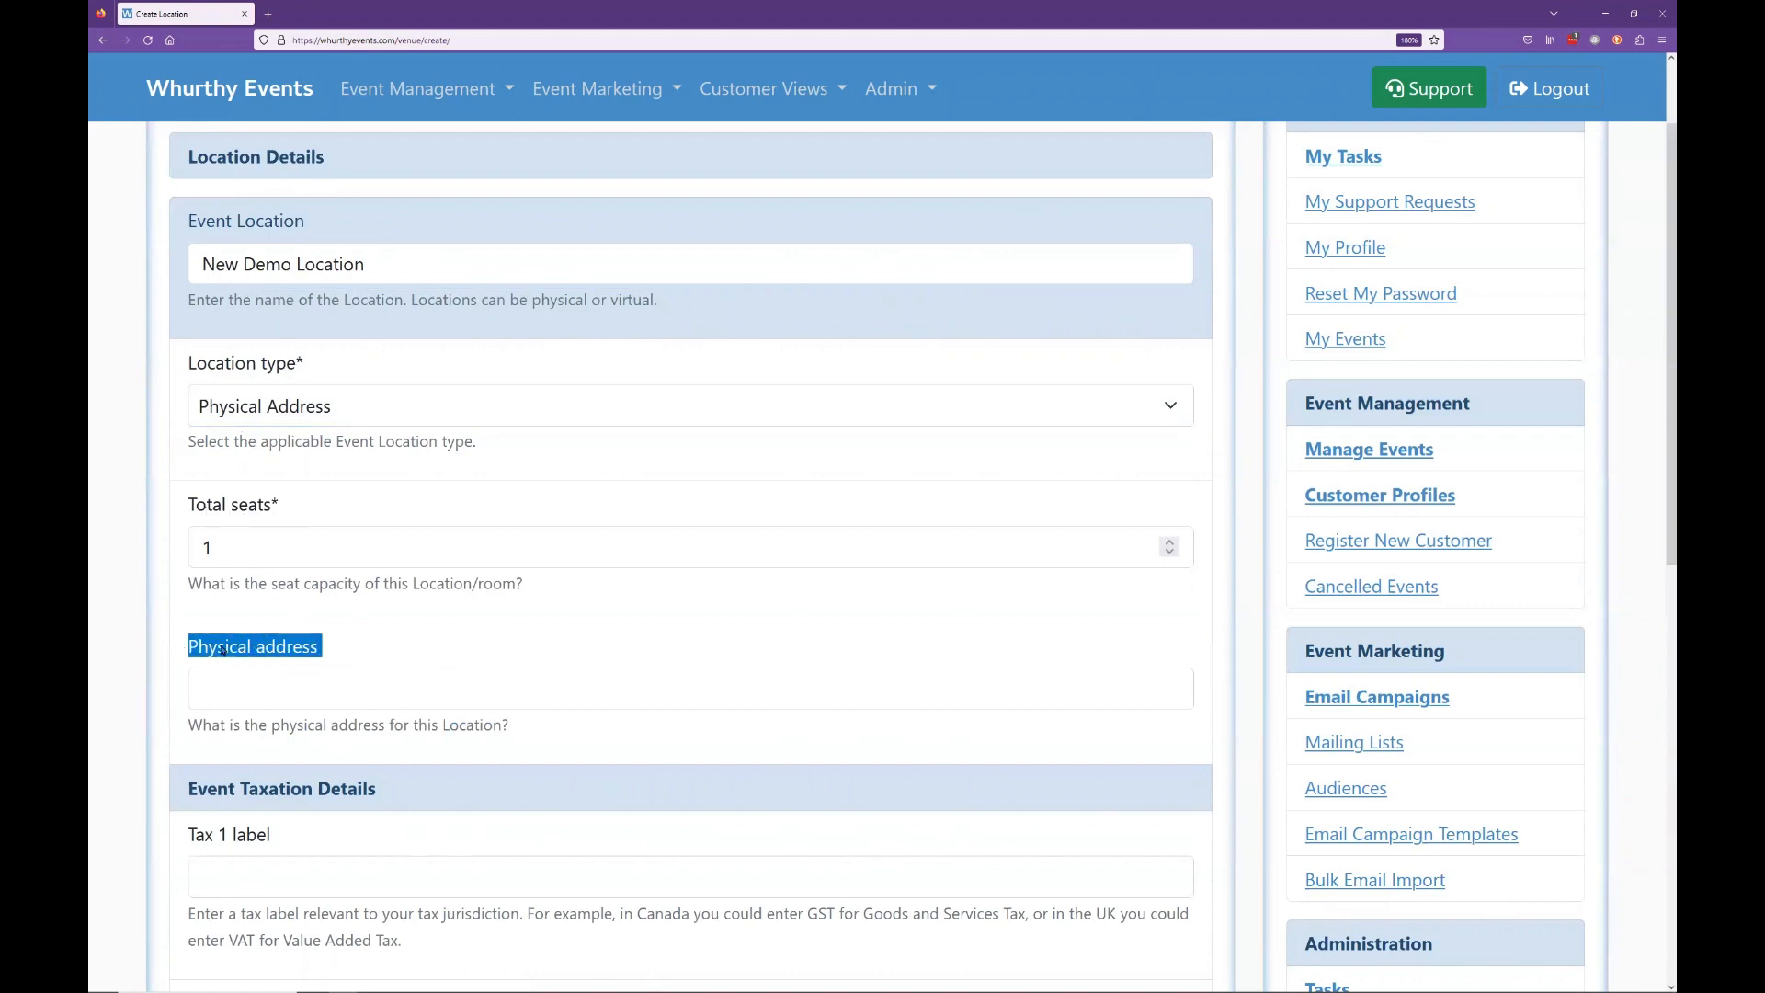
{"action": "left_click", "coordinate": [274, 703]}
{"action": "left_click", "coordinate": [369, 403]}
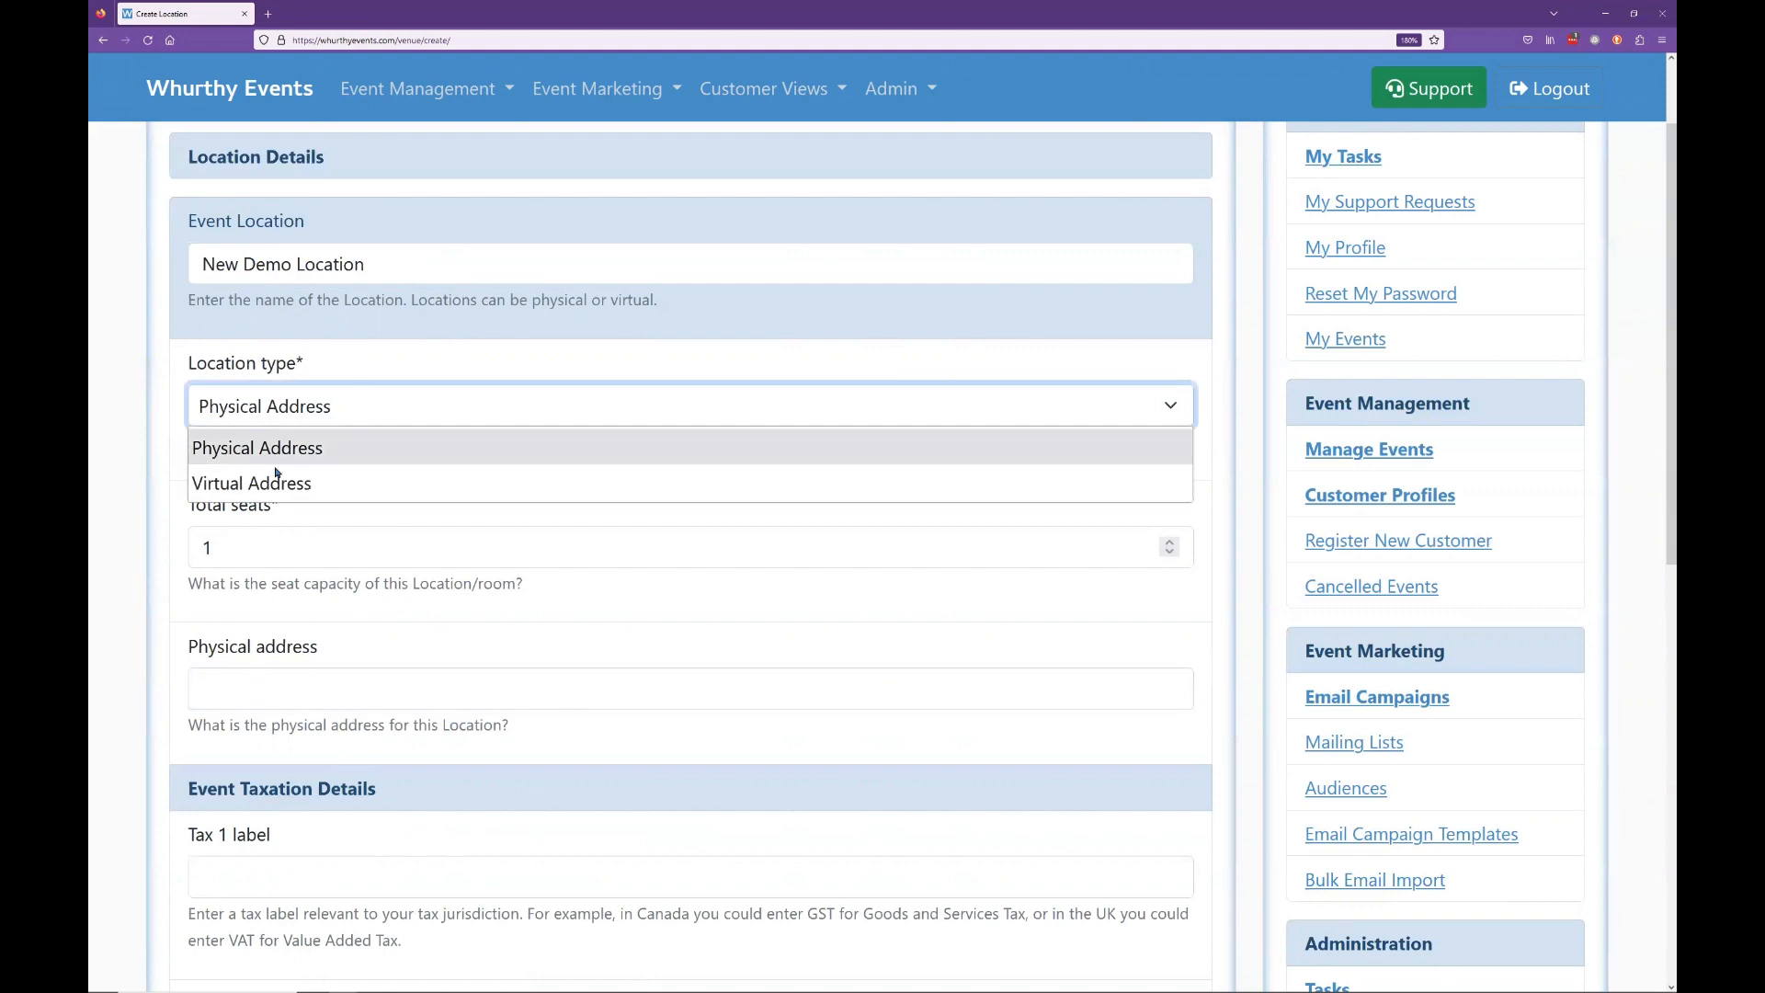
{"action": "left_click", "coordinate": [278, 478]}
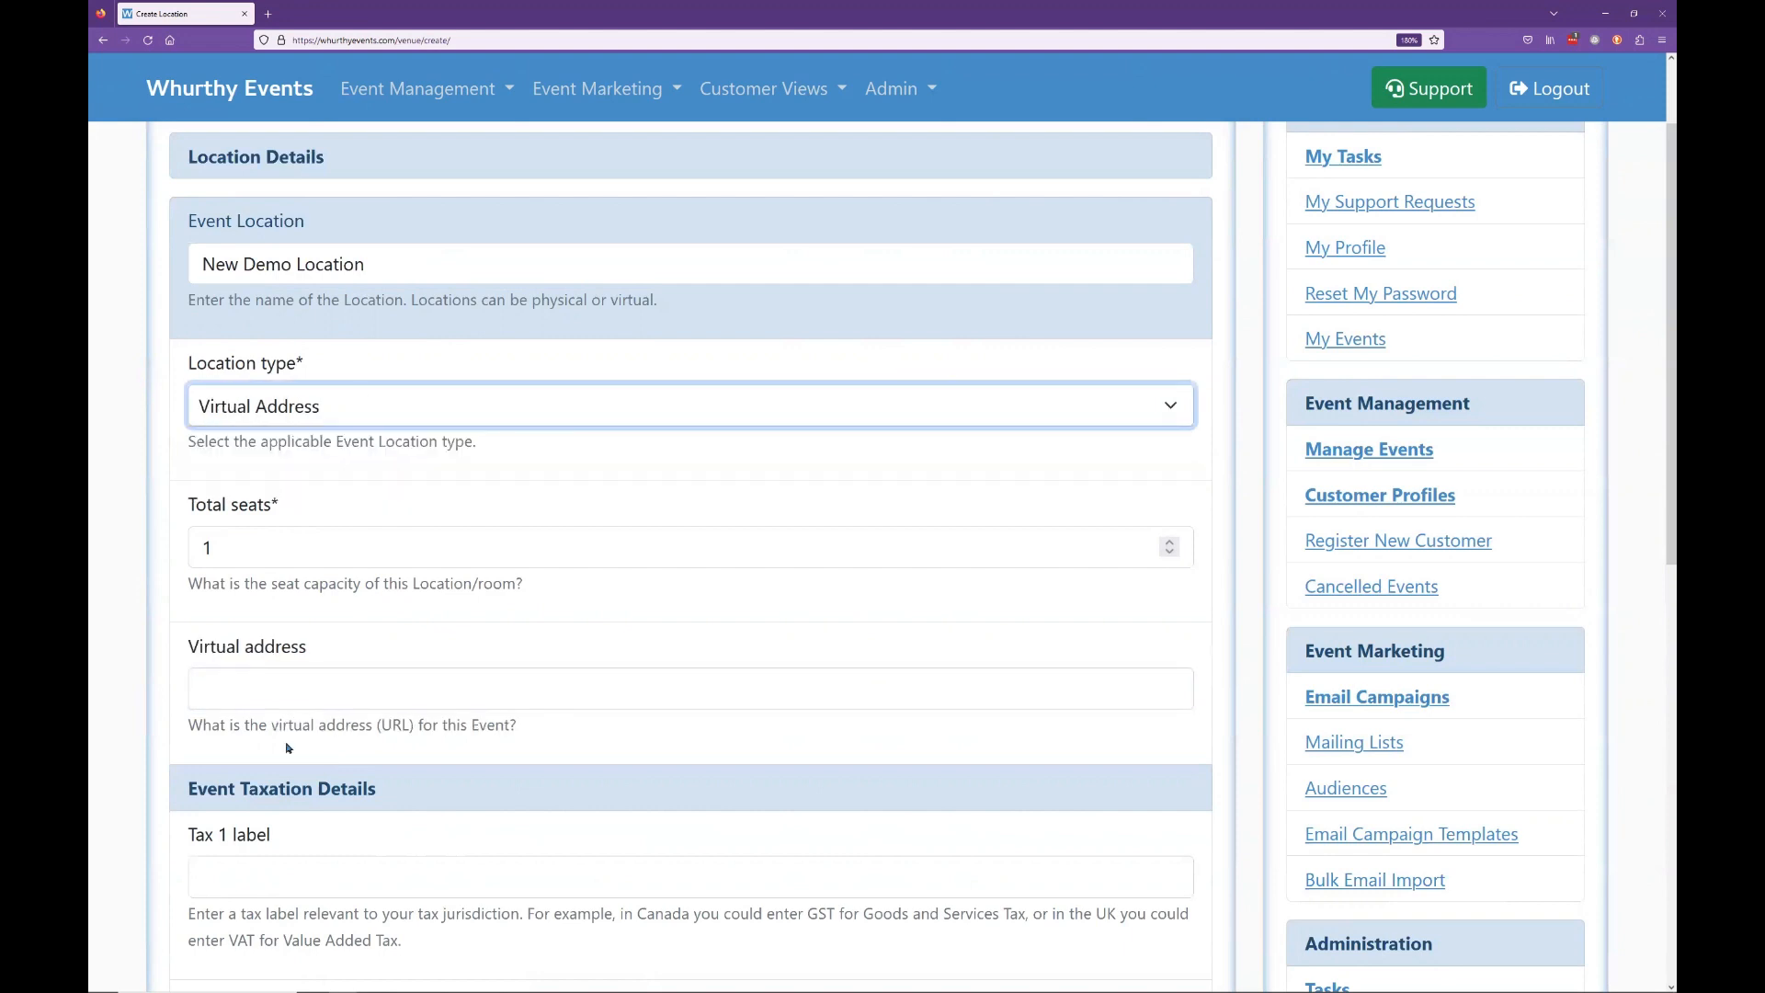
{"action": "left_click_drag", "start_coordinate": [309, 651], "coordinate": [182, 656]}
{"action": "left_click", "coordinate": [246, 664]}
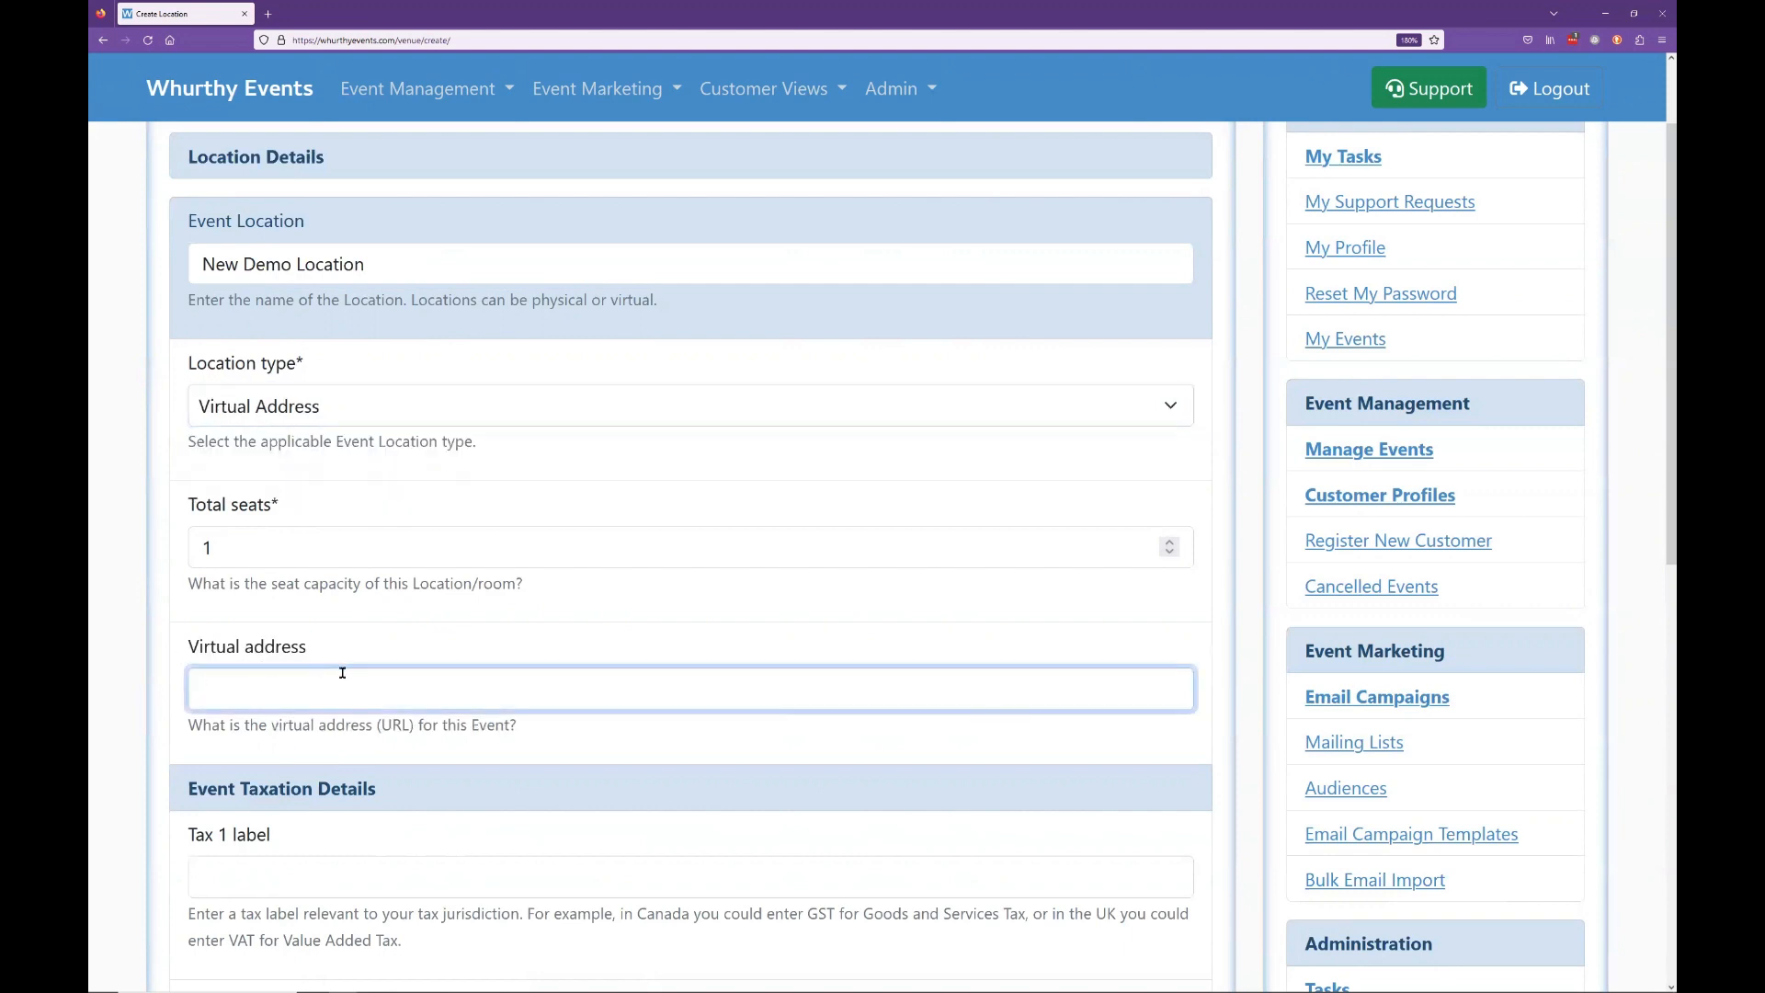
{"action": "left_click", "coordinate": [335, 407]}
{"action": "left_click", "coordinate": [334, 407]}
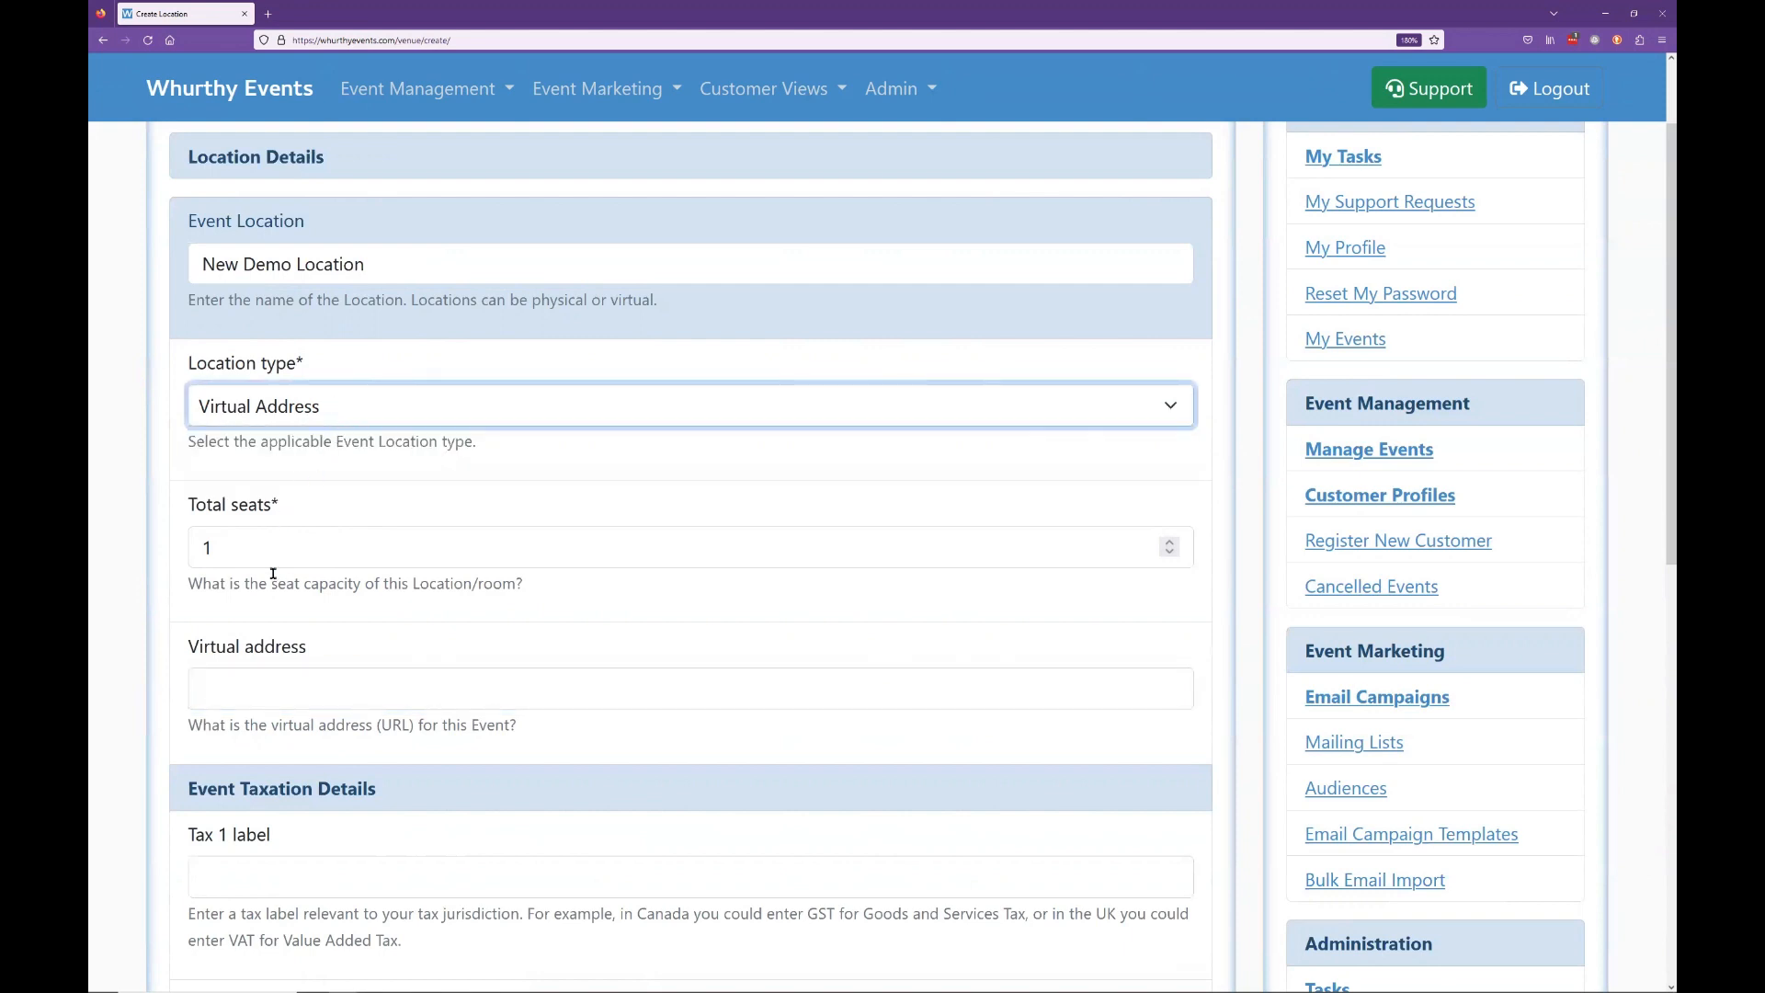
Step: Try a total seats value of 10000 and replace it with 10
{"action": "left_click_drag", "start_coordinate": [221, 550], "coordinate": [202, 538]}
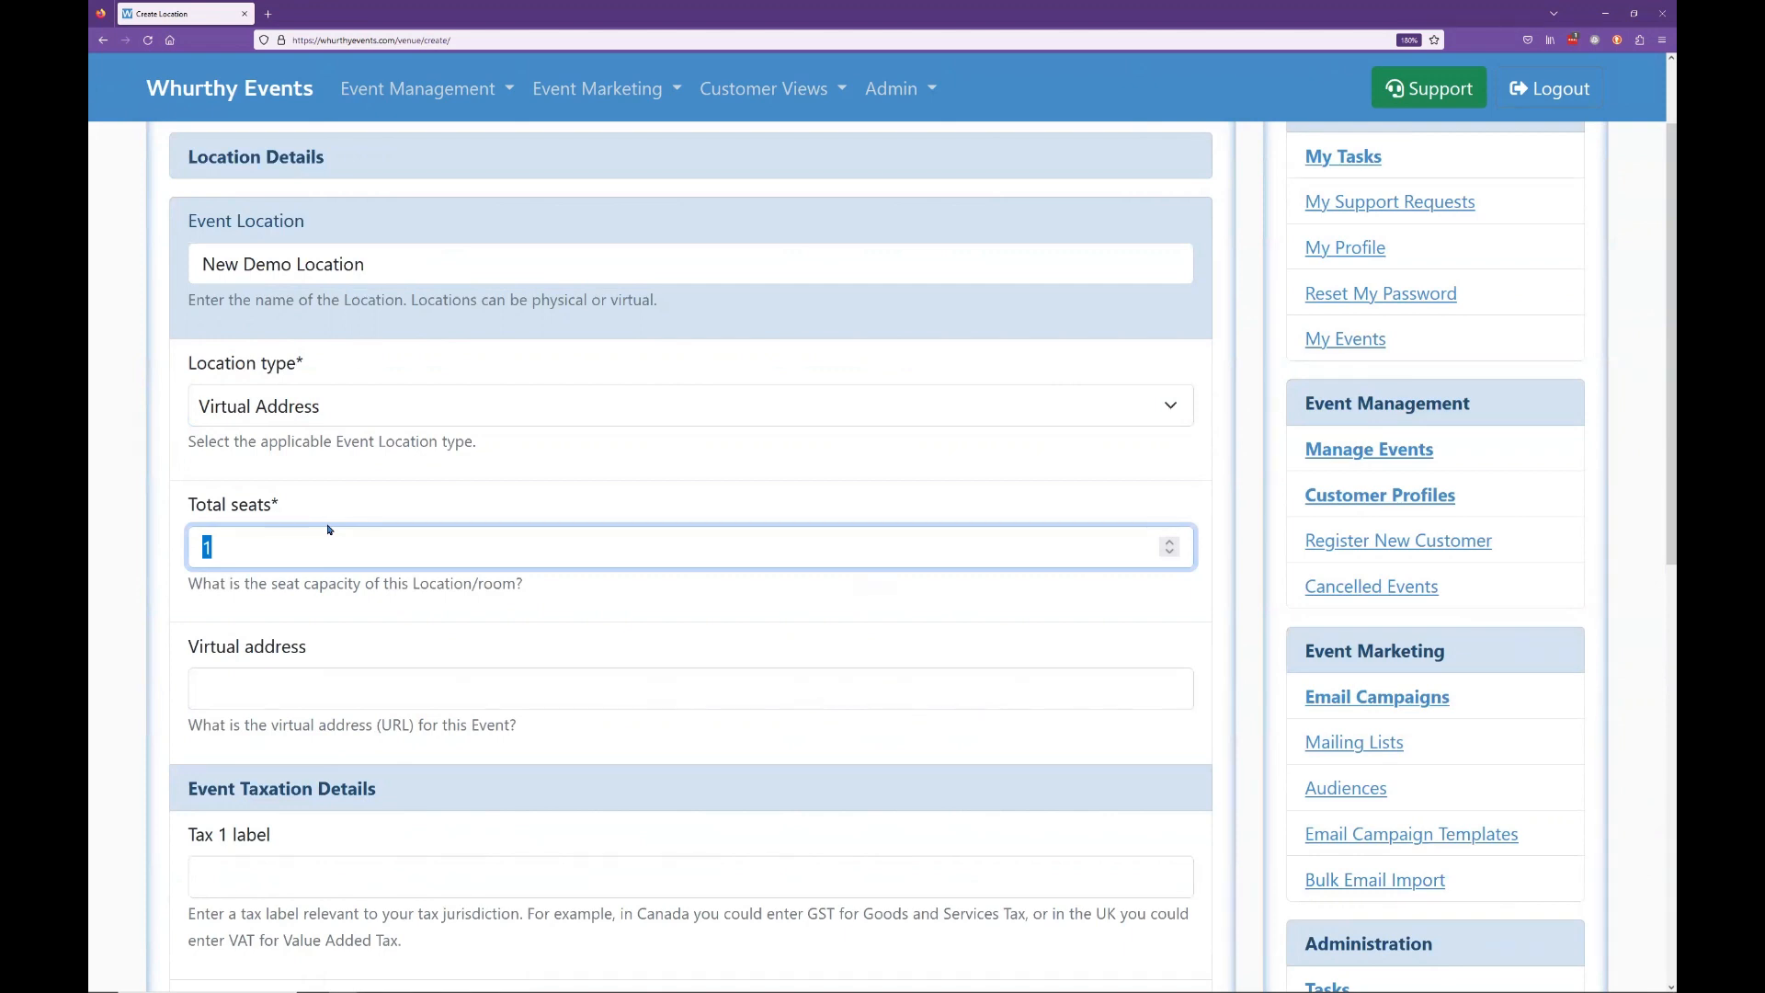
{"action": "type", "text": "10000"}
{"action": "left_click", "coordinate": [246, 516]}
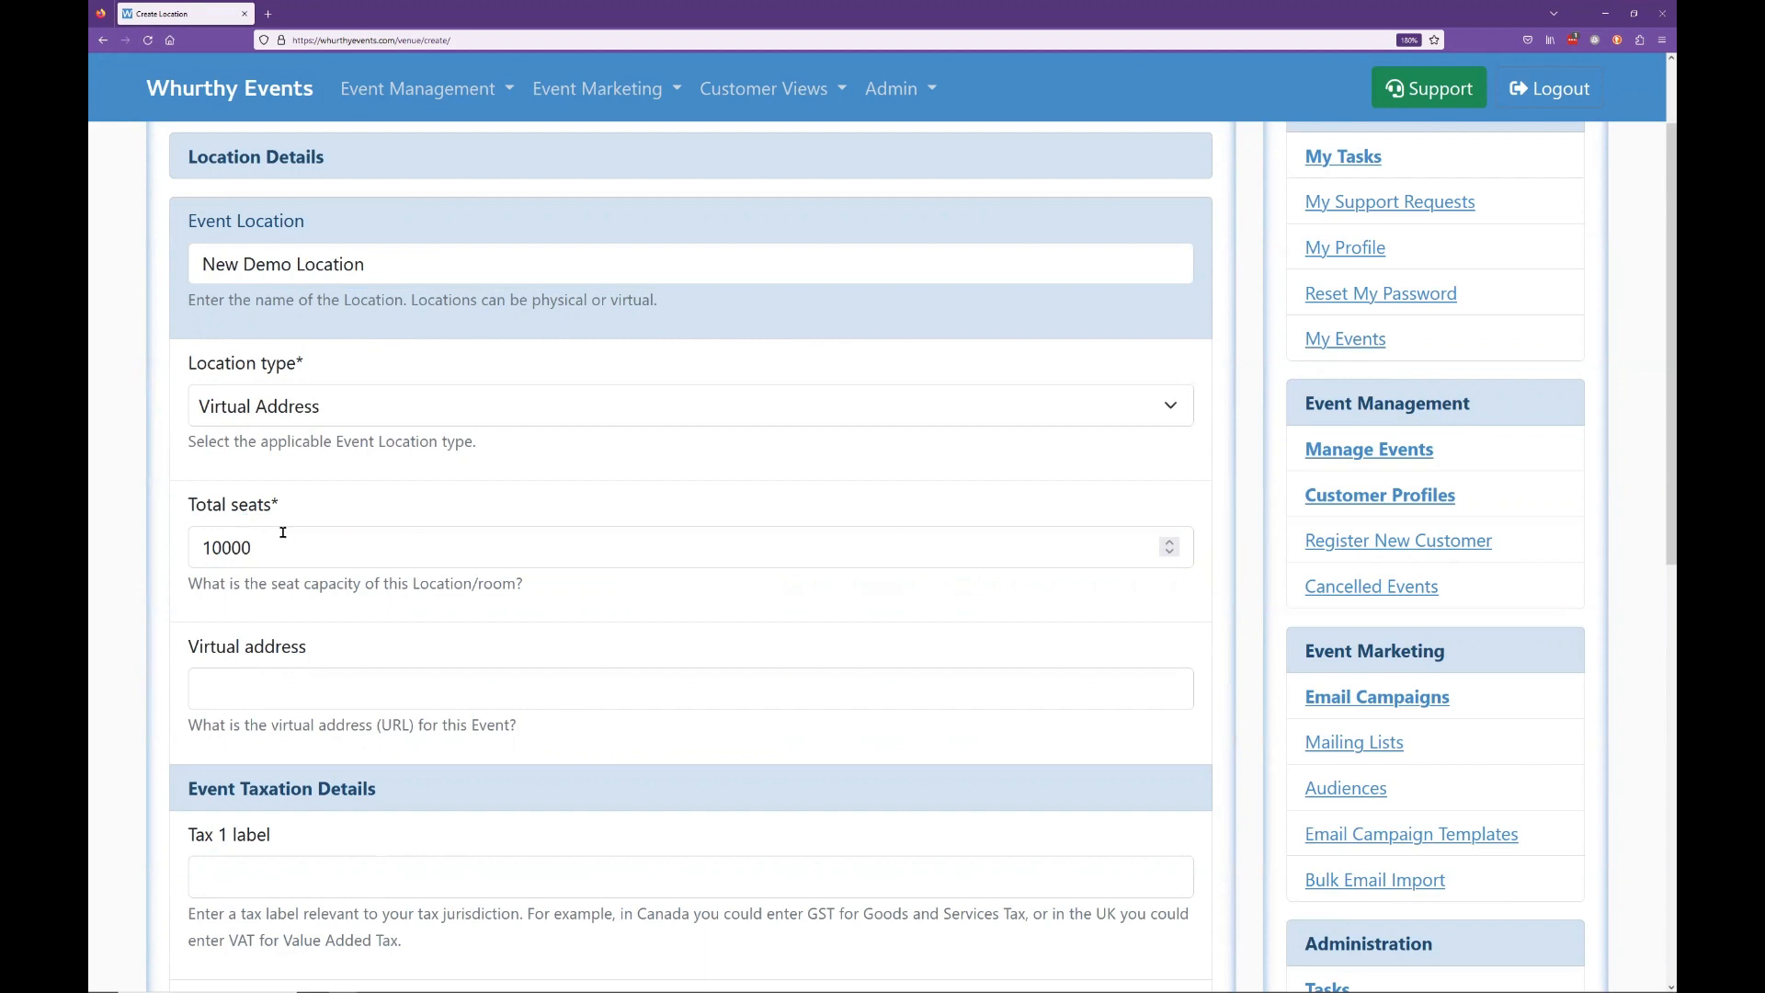
{"action": "left_click_drag", "start_coordinate": [262, 556], "coordinate": [90, 553]}
{"action": "type", "text": "10"}
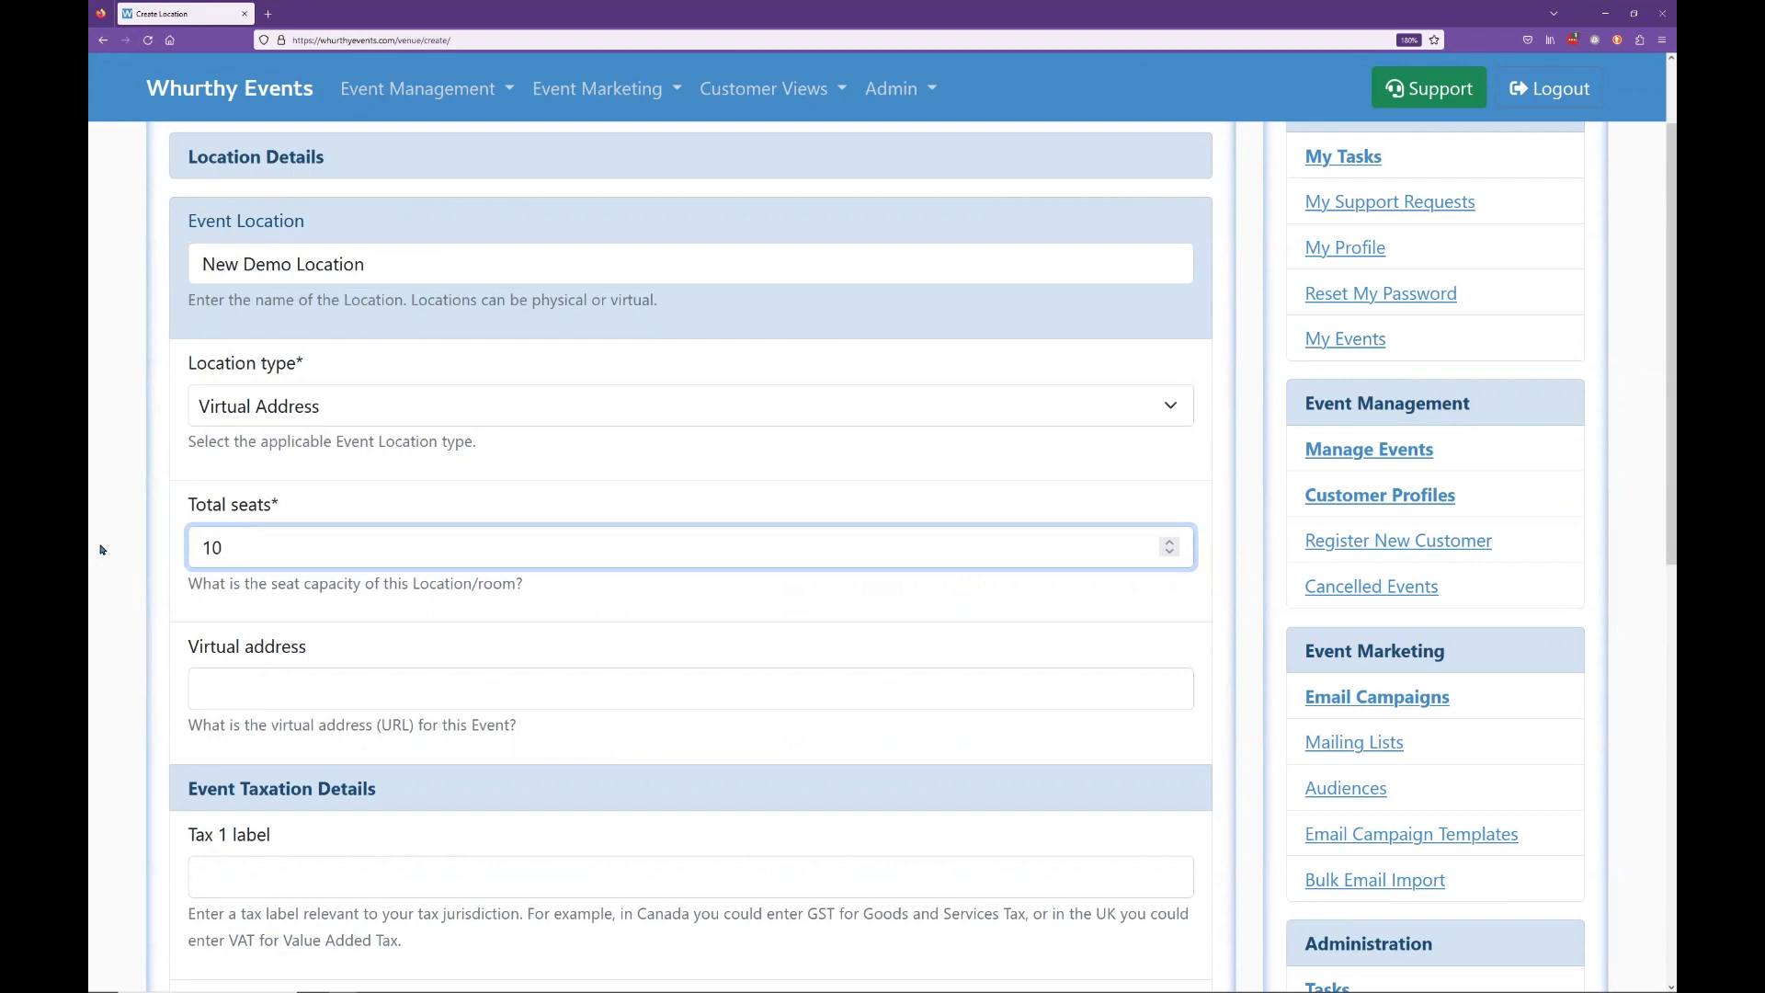
{"action": "left_click", "coordinate": [380, 502]}
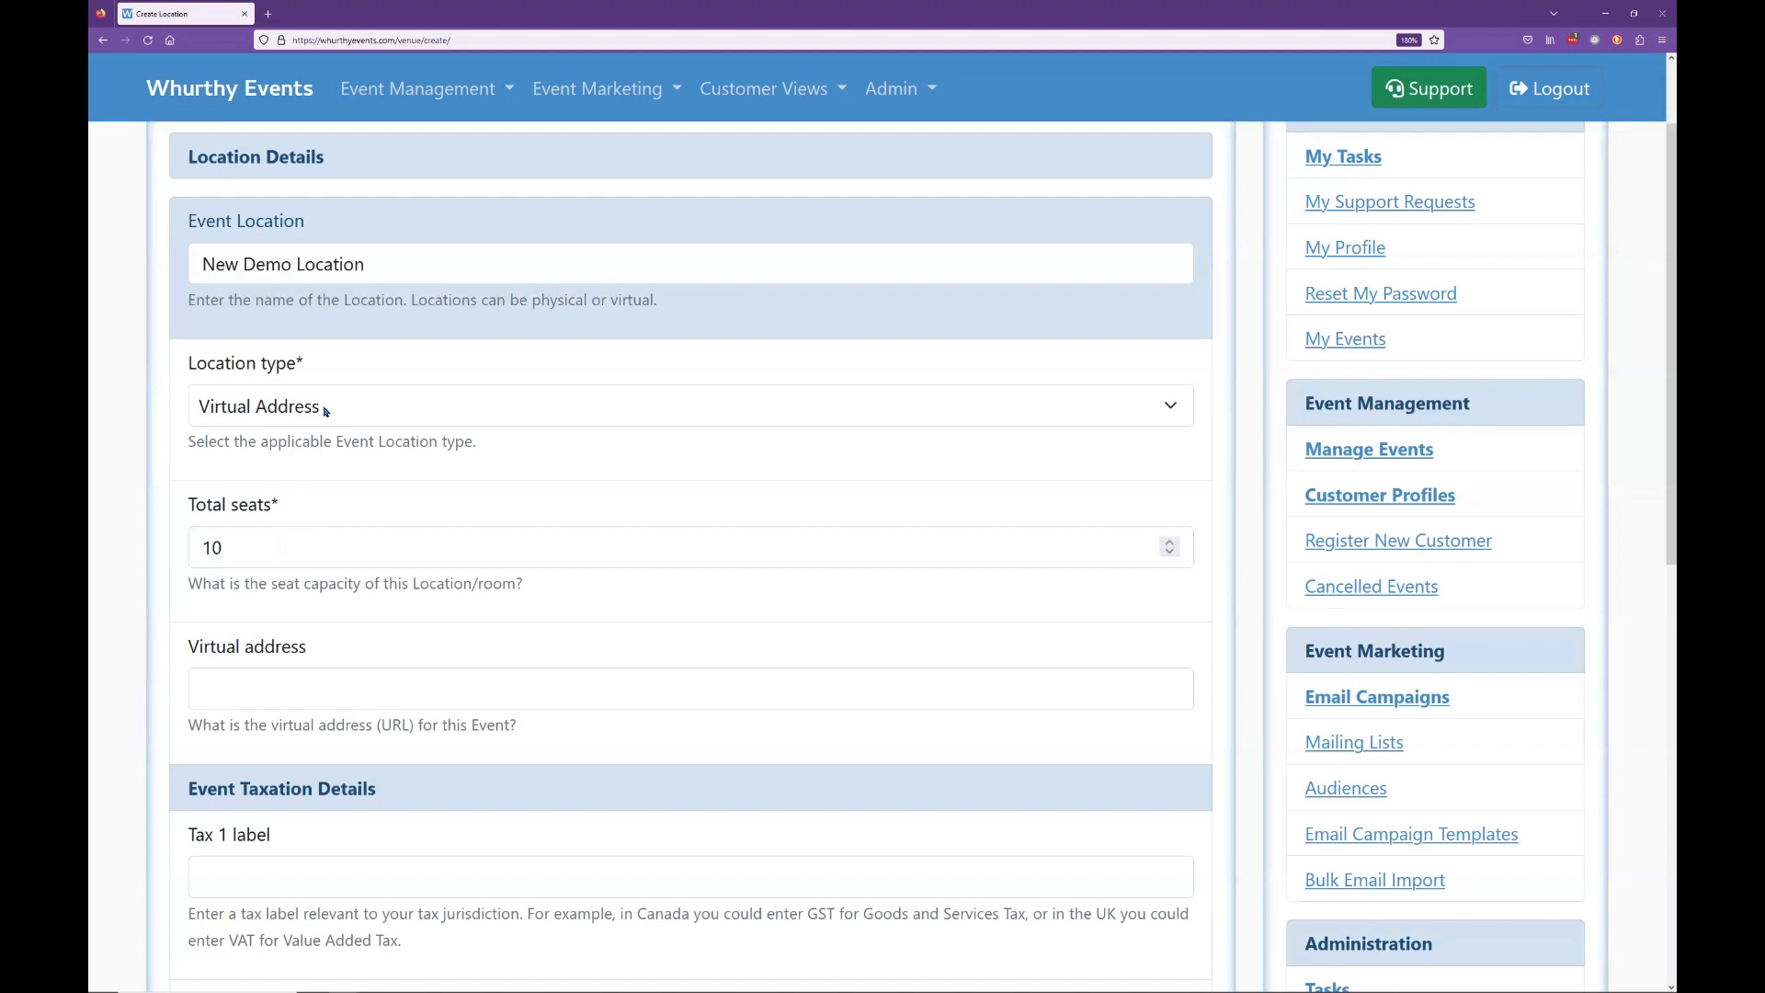
Step: Set the location's total seats to 99
{"action": "double_click", "coordinate": [279, 545]}
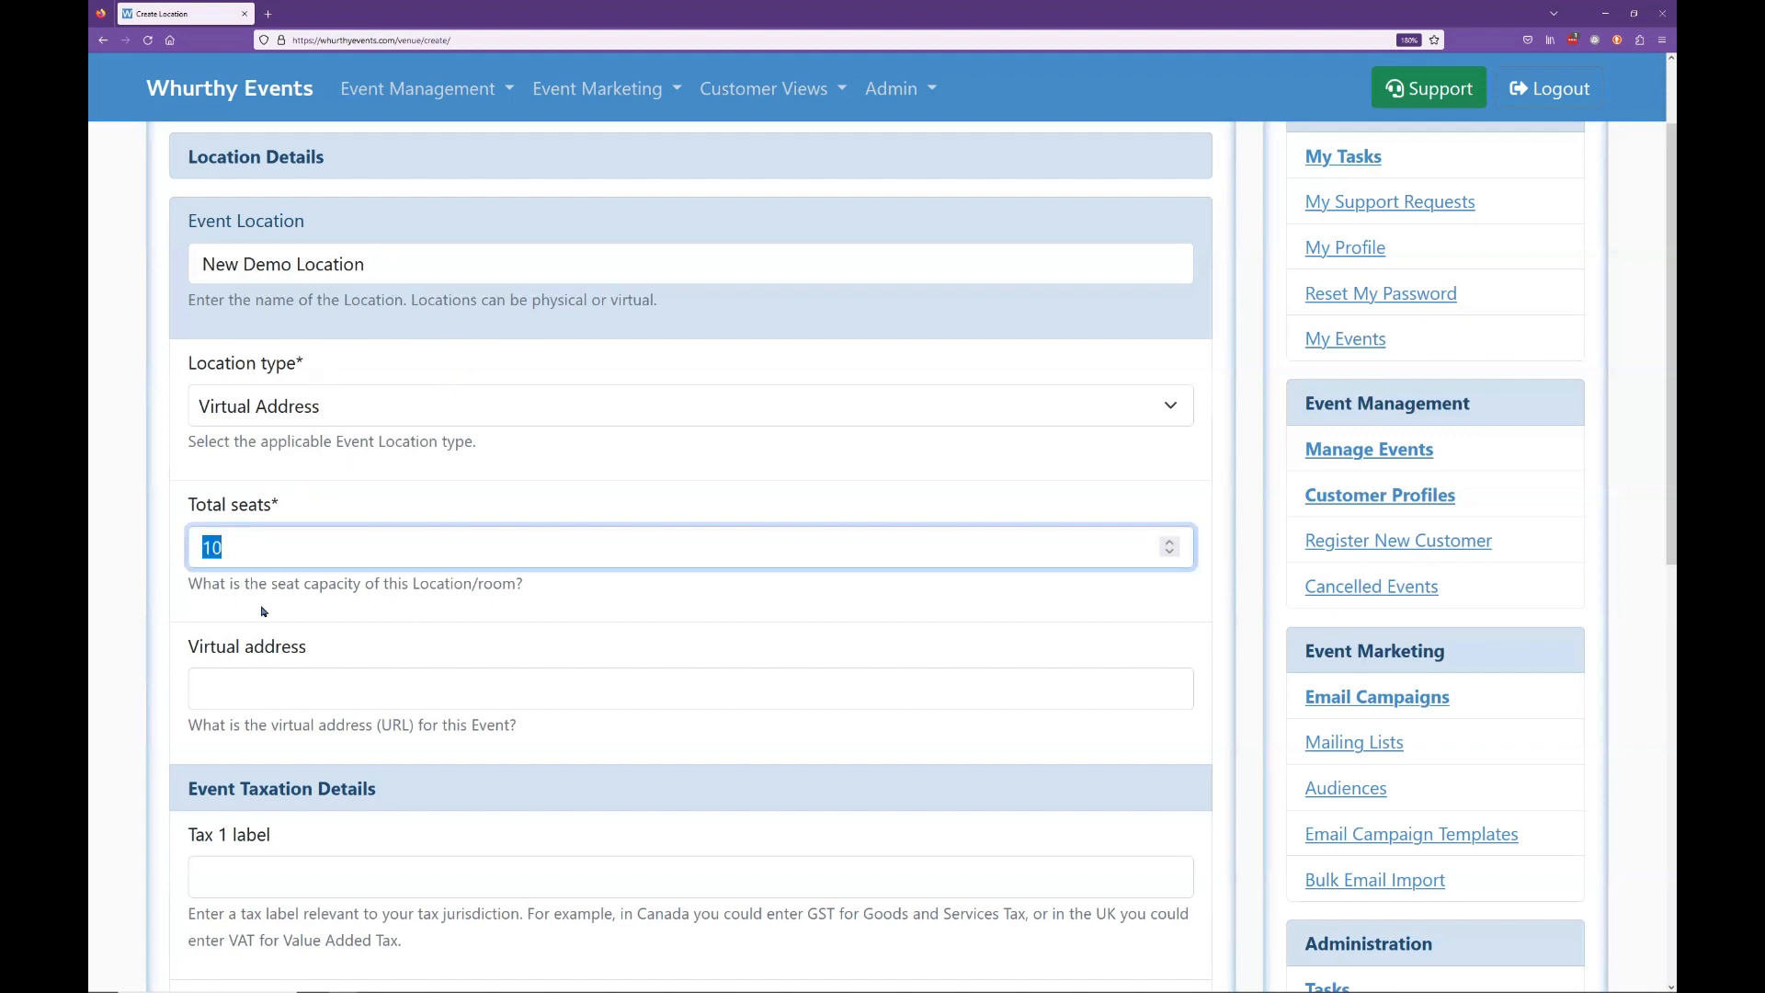
{"action": "type", "text": "99"}
Step: Examine the Event Taxation Details section, including the label and percentage fields for Tax 1 and Tax 2
{"action": "scroll", "coordinate": [496, 469], "scroll_direction": "down", "scroll_amount": 4}
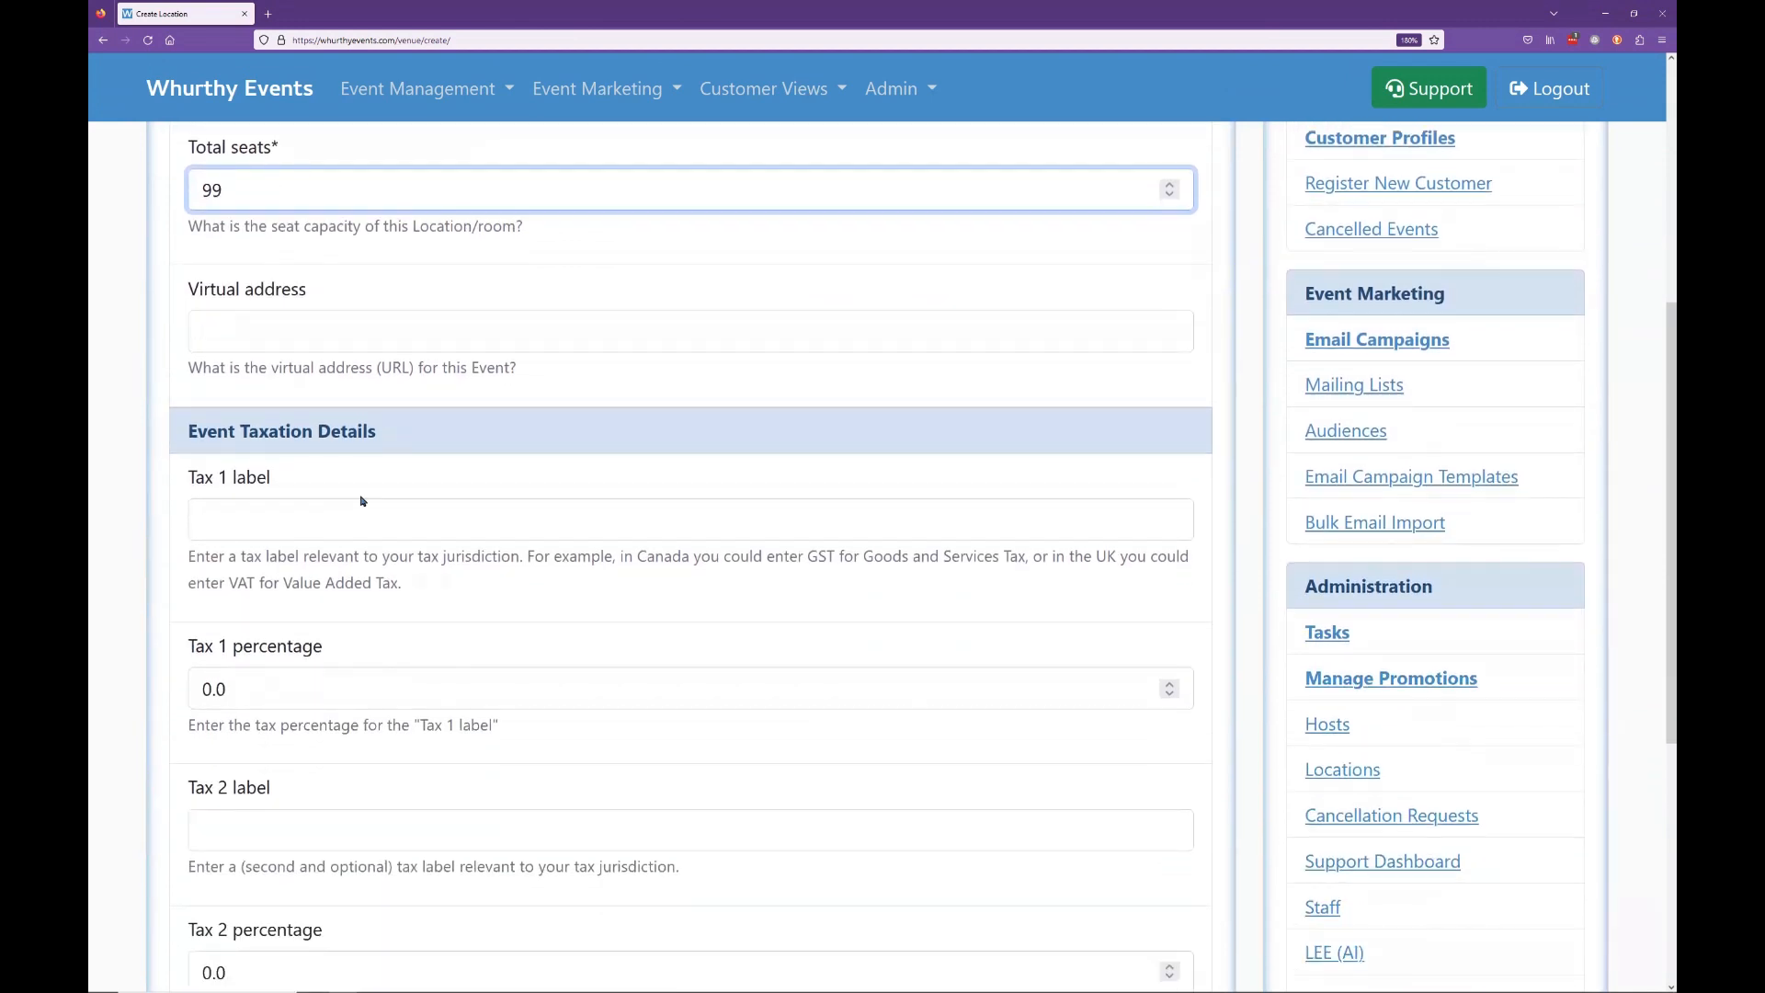
{"action": "scroll", "coordinate": [361, 501], "scroll_direction": "down", "scroll_amount": 2}
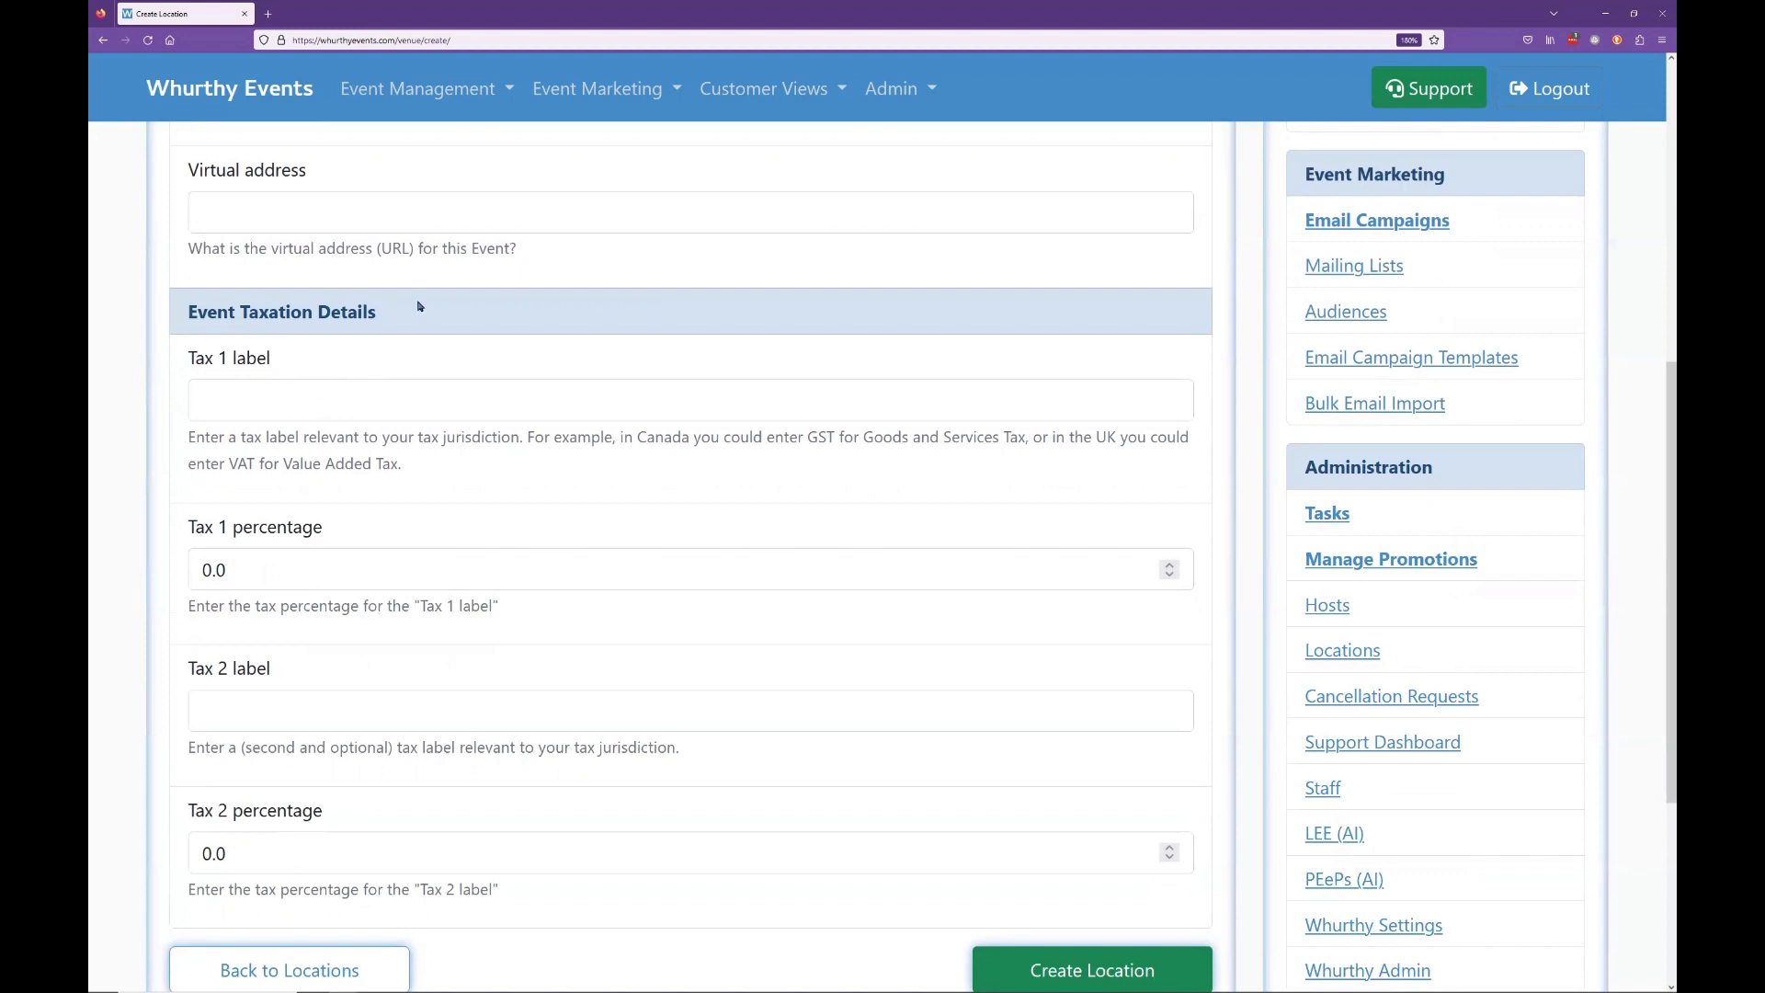
{"action": "left_click_drag", "start_coordinate": [419, 306], "coordinate": [171, 317]}
{"action": "left_click", "coordinate": [335, 354]}
{"action": "scroll", "coordinate": [643, 479], "scroll_direction": "up", "scroll_amount": 1}
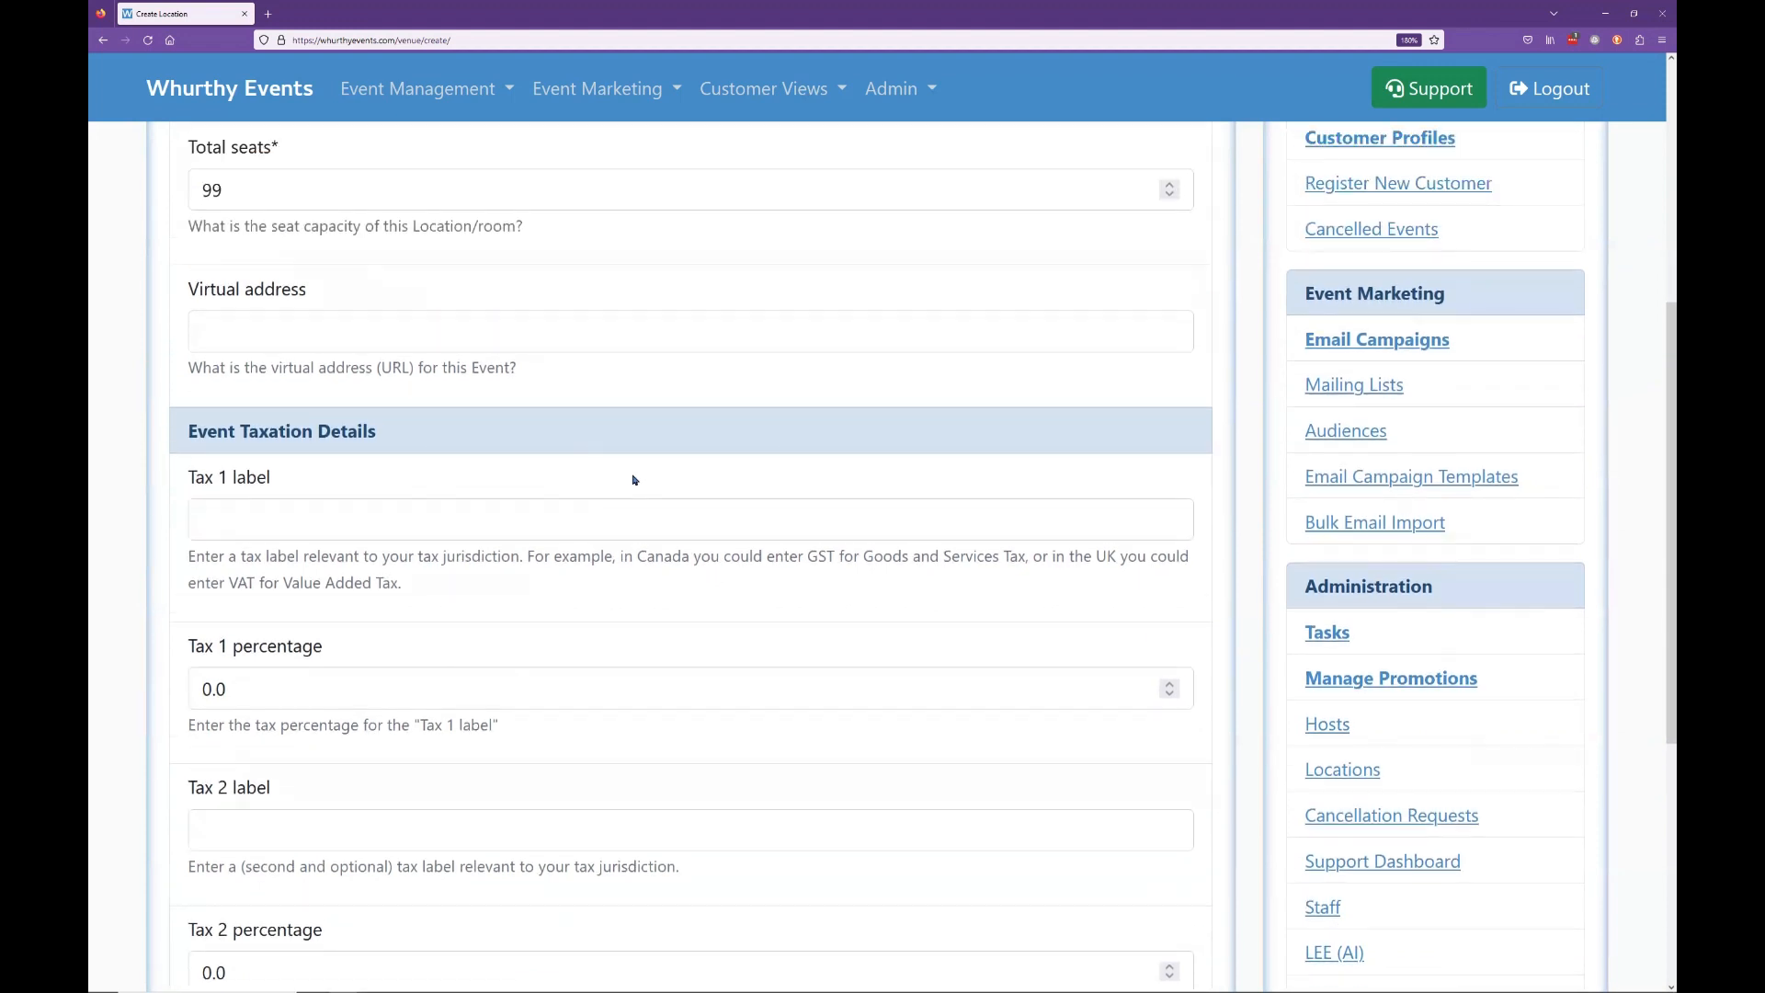
{"action": "scroll", "coordinate": [636, 477], "scroll_direction": "up", "scroll_amount": 2}
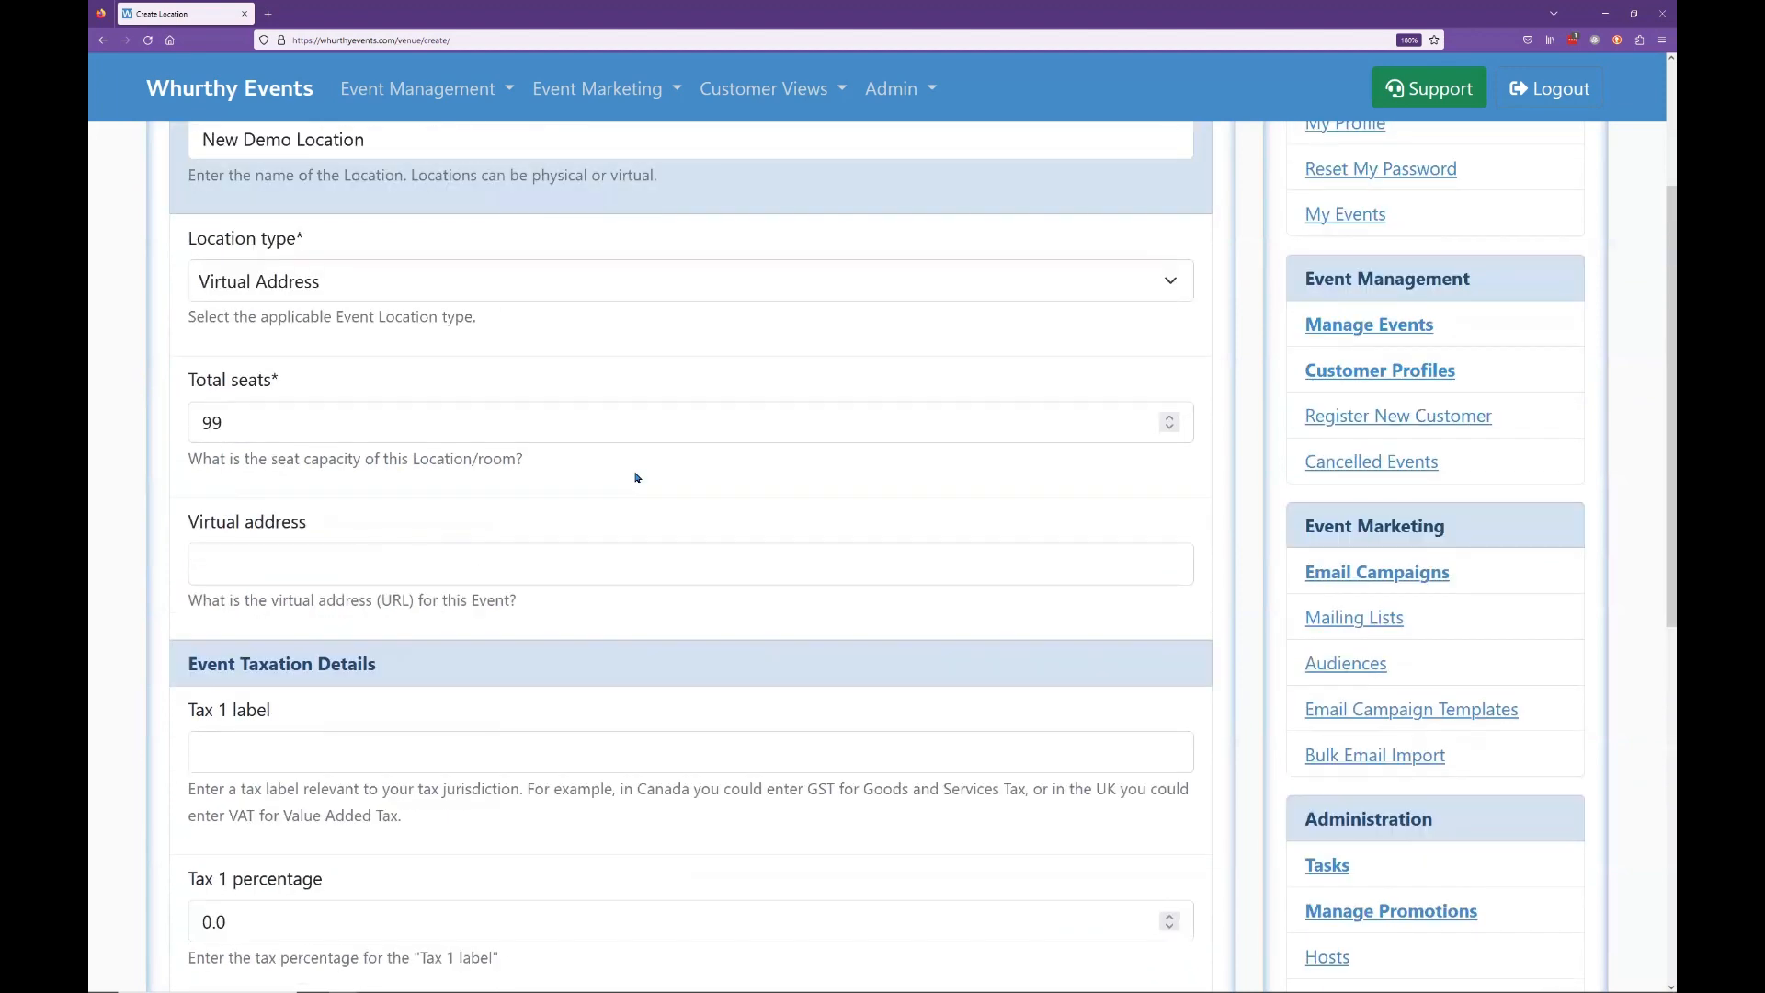
{"action": "scroll", "coordinate": [433, 726], "scroll_direction": "down", "scroll_amount": 2}
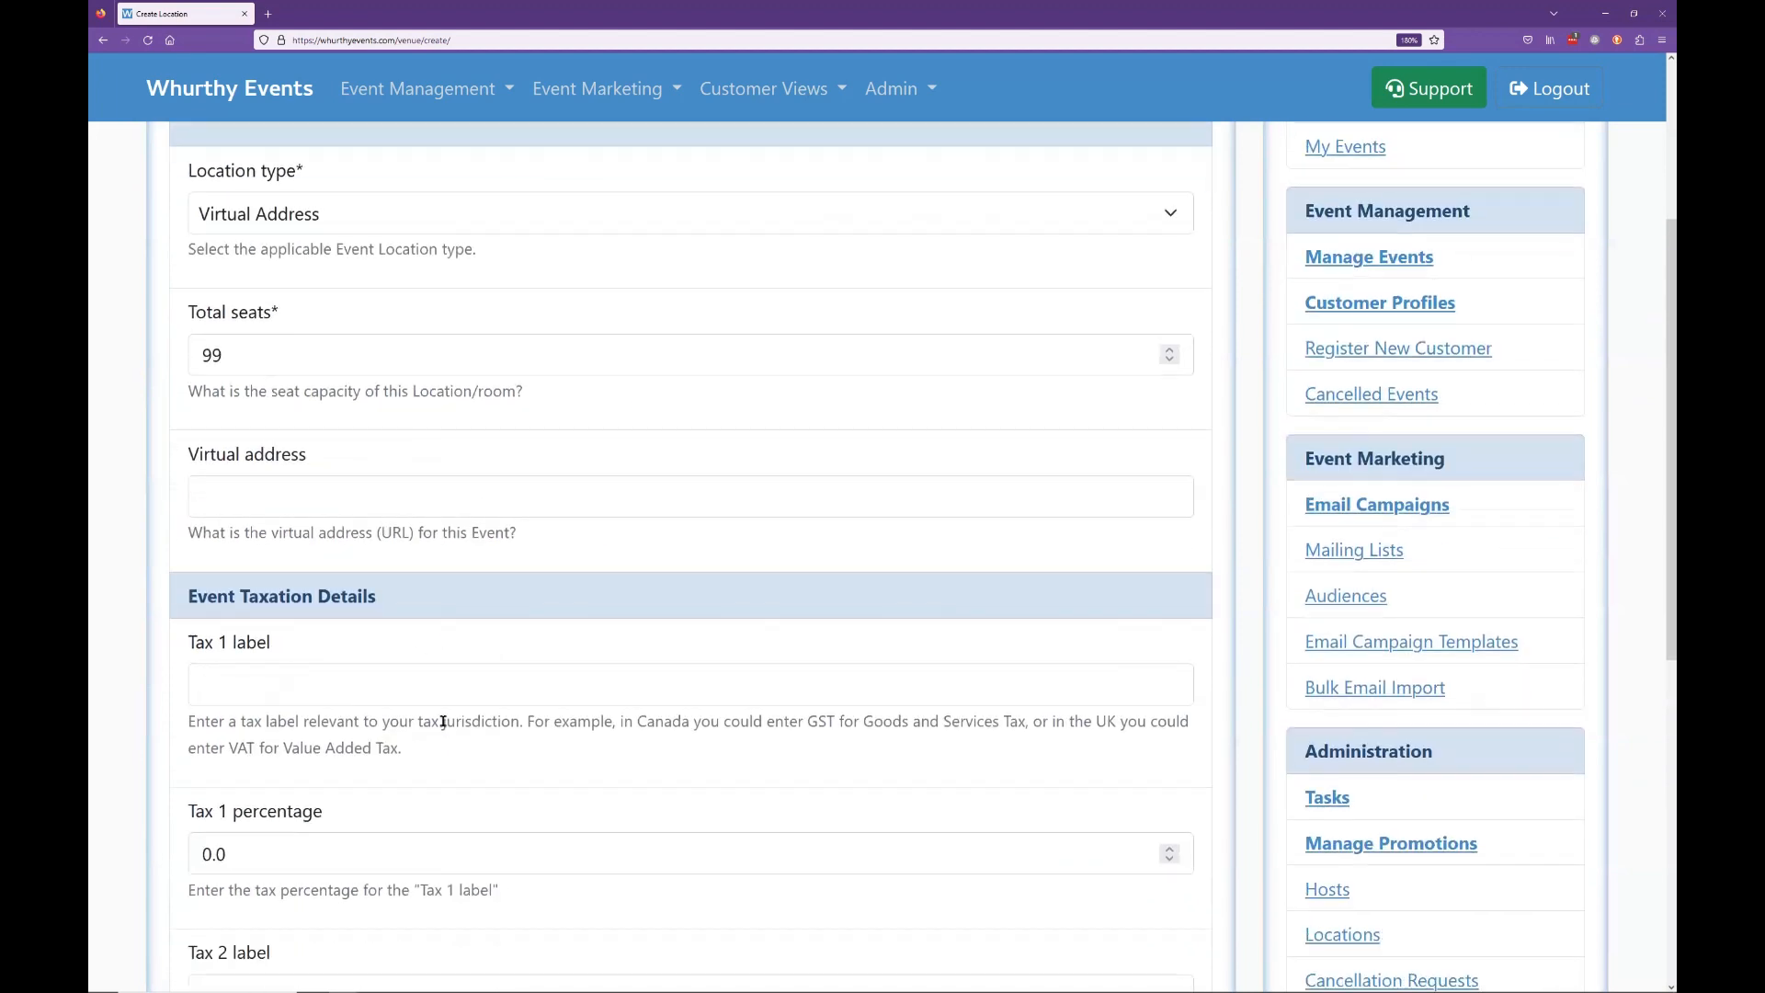
{"action": "scroll", "coordinate": [313, 689], "scroll_direction": "down", "scroll_amount": 1}
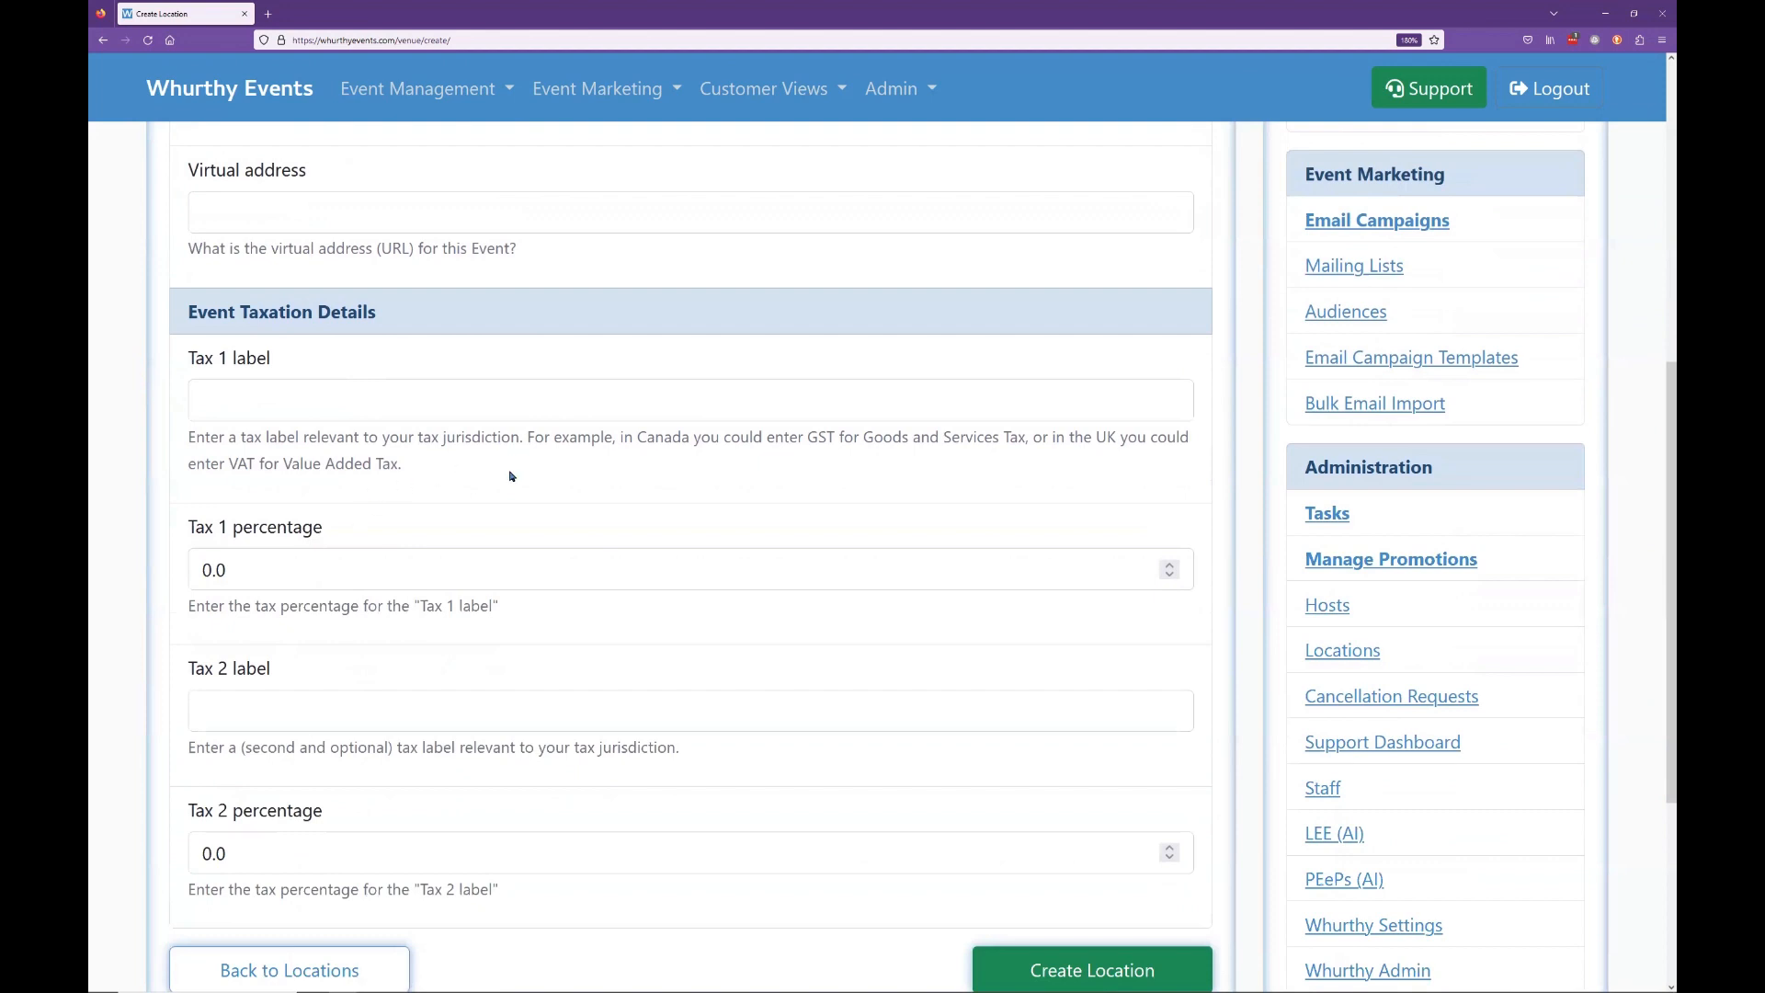
{"action": "scroll", "coordinate": [582, 472], "scroll_direction": "up", "scroll_amount": 5}
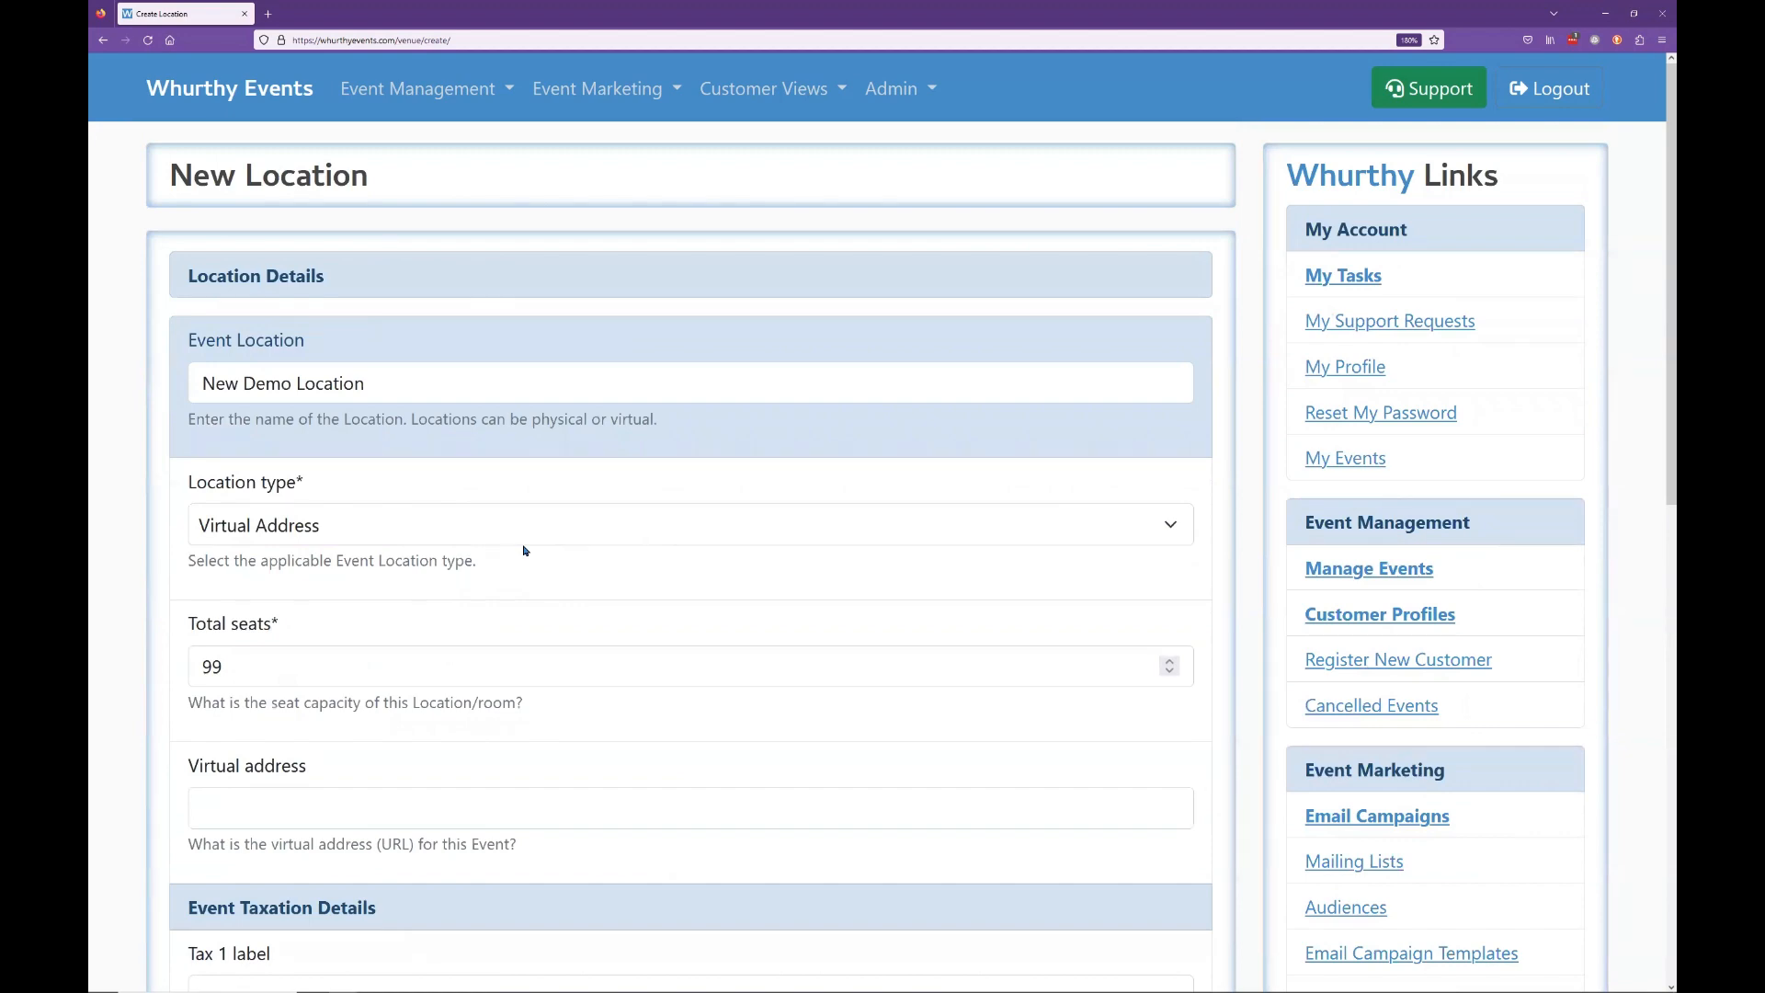
{"action": "scroll", "coordinate": [607, 675], "scroll_direction": "down", "scroll_amount": 3}
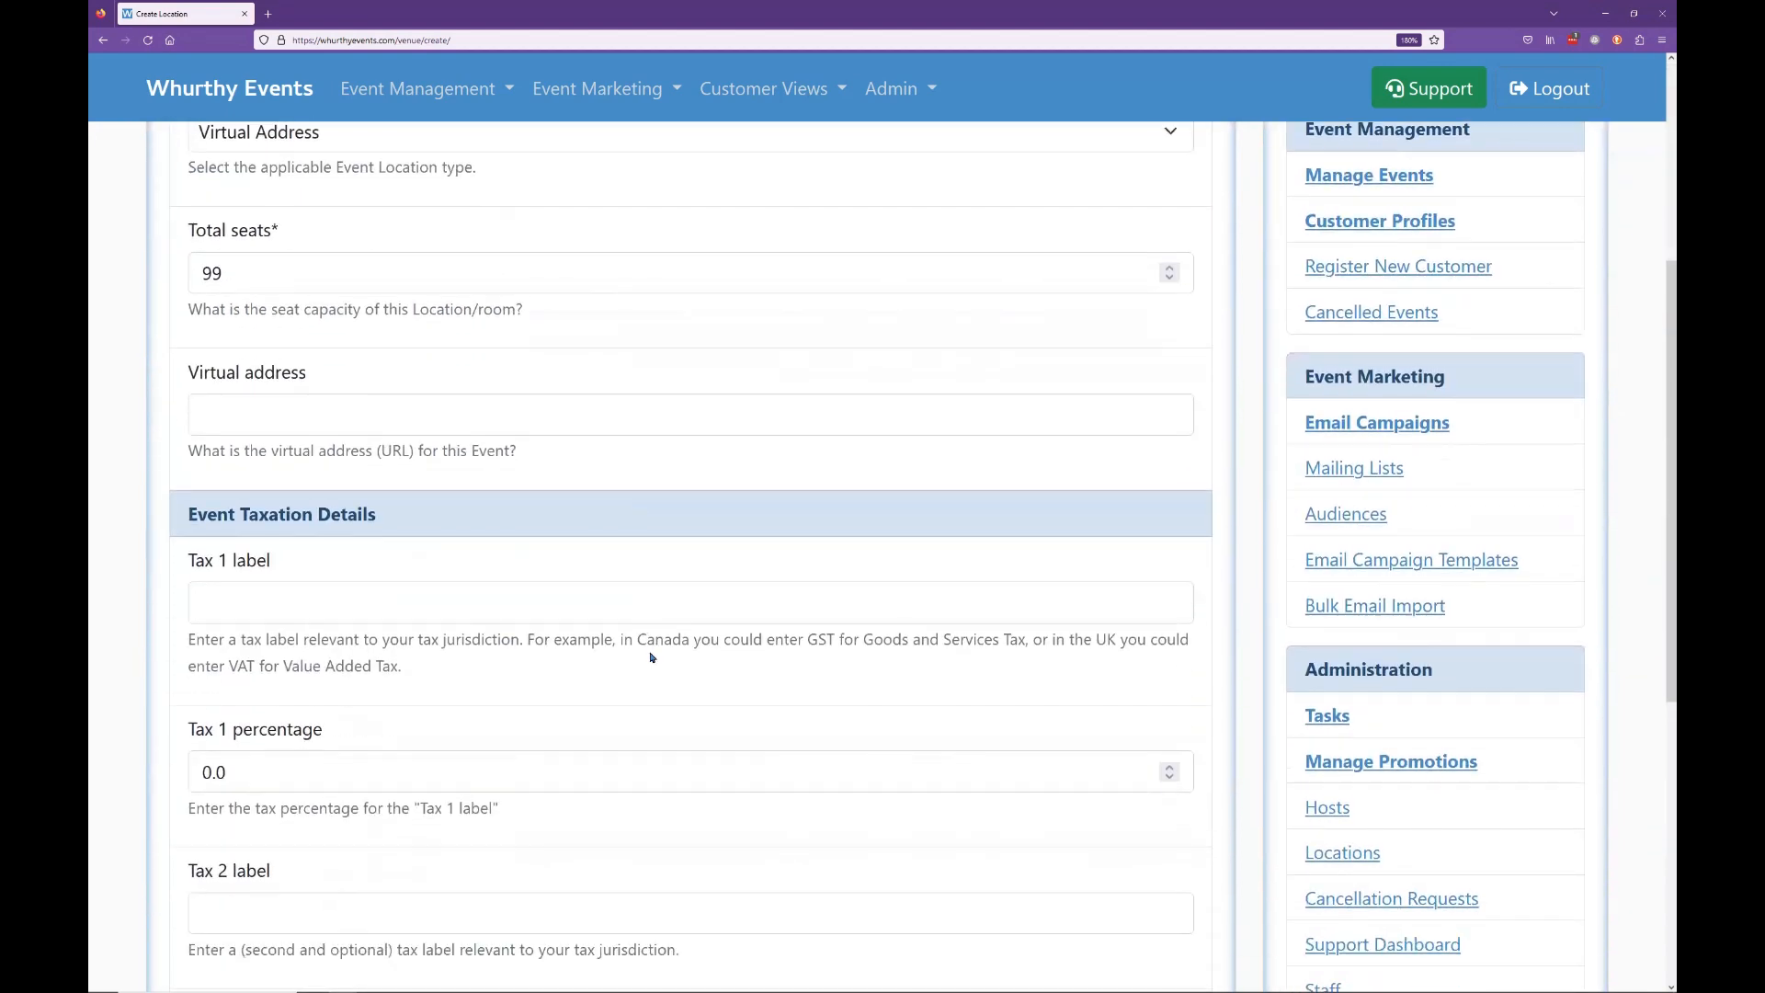
{"action": "scroll", "coordinate": [651, 658], "scroll_direction": "down", "scroll_amount": 1}
{"action": "scroll", "coordinate": [596, 646], "scroll_direction": "down", "scroll_amount": 1}
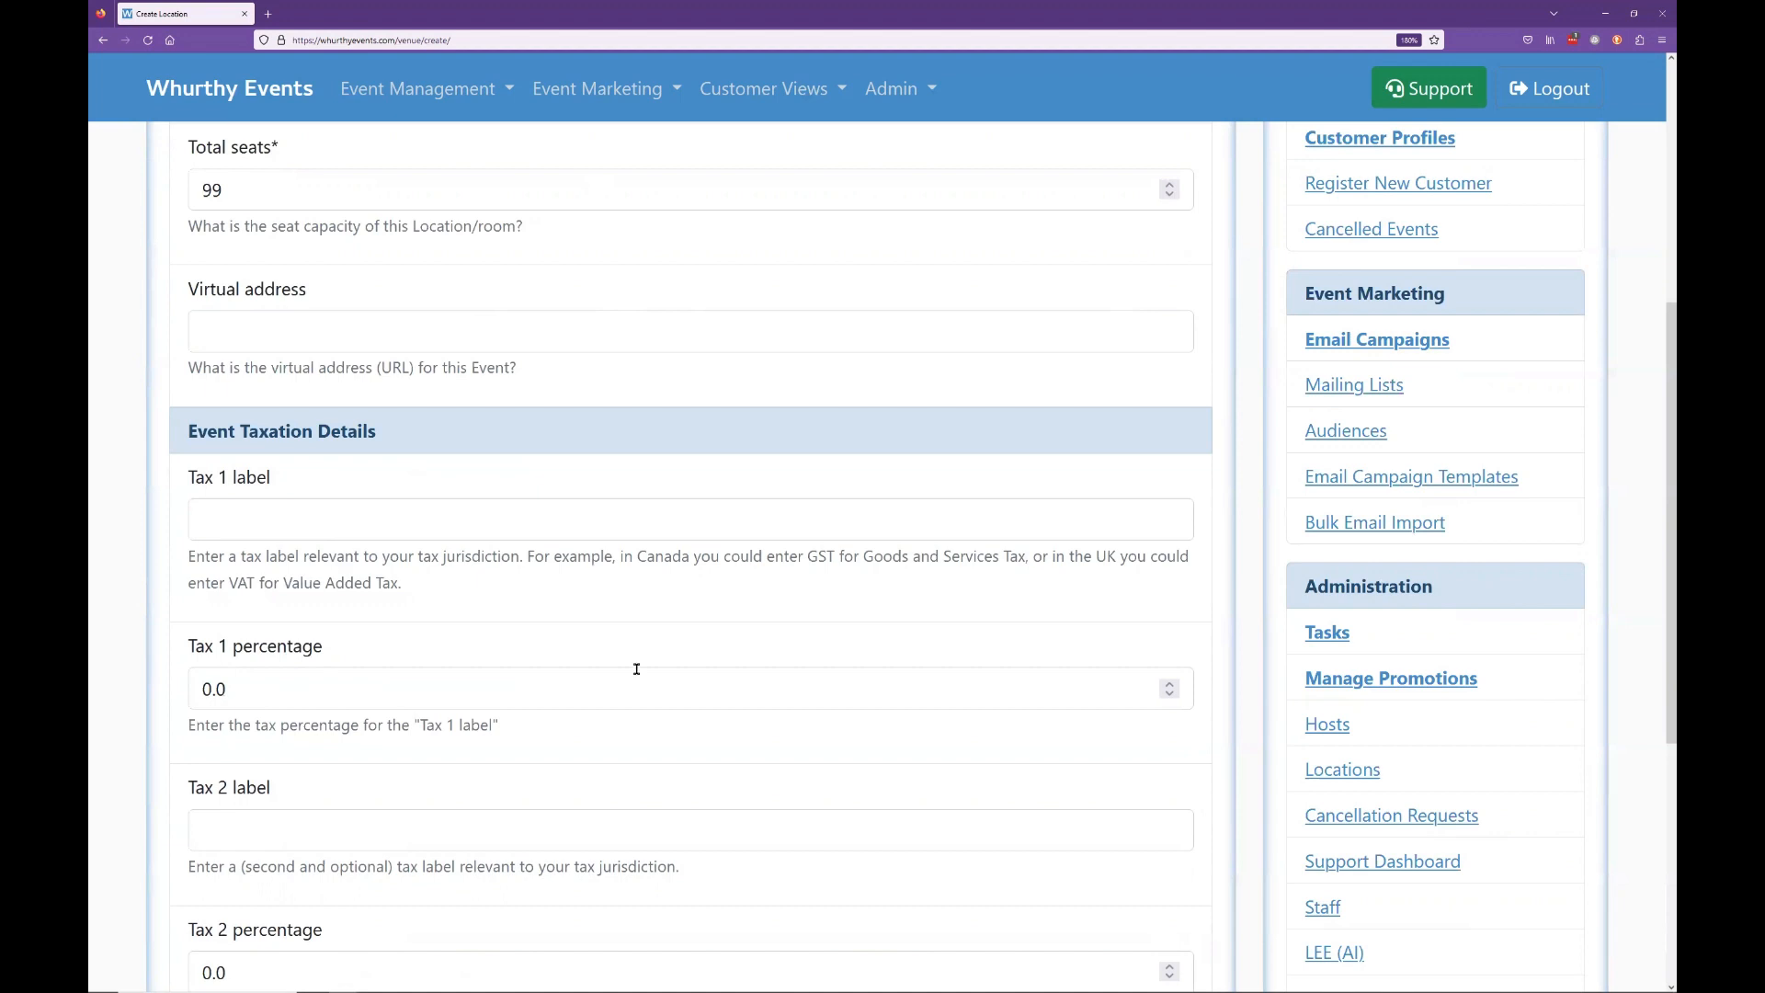
{"action": "scroll", "coordinate": [703, 666], "scroll_direction": "down", "scroll_amount": 1}
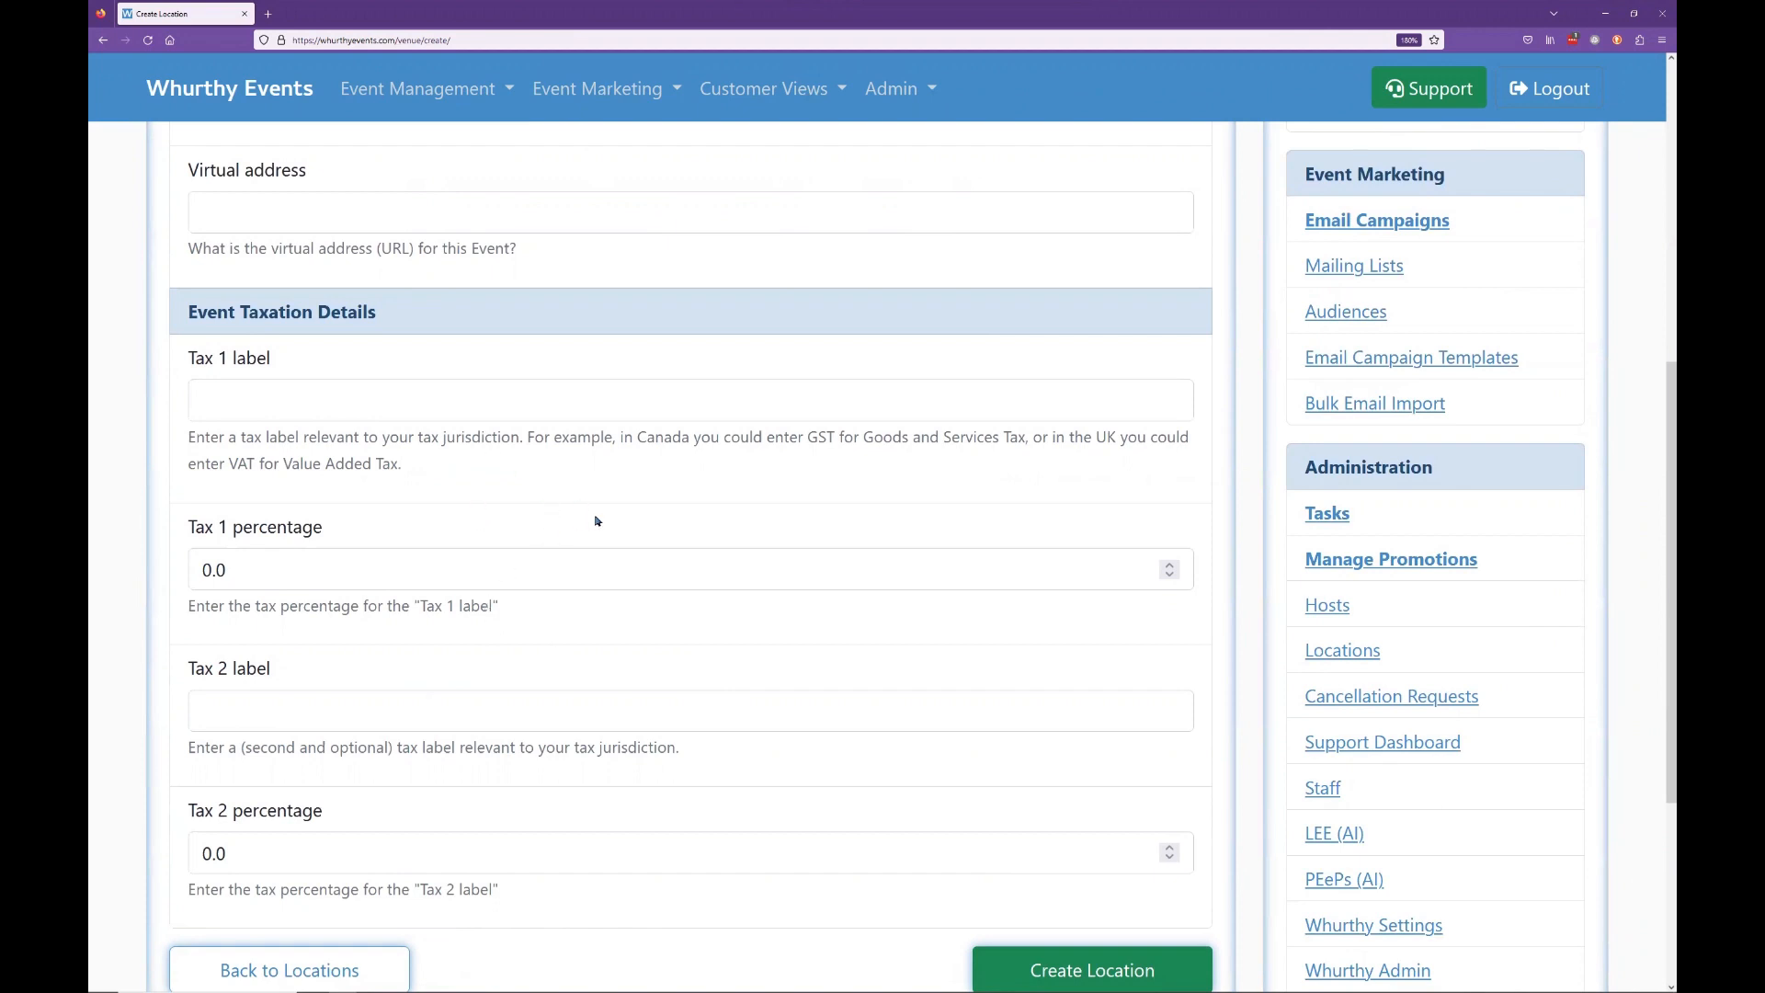
Step: Try to create the location with the virtual address and tax labels left empty
{"action": "scroll", "coordinate": [750, 618], "scroll_direction": "down", "scroll_amount": 2}
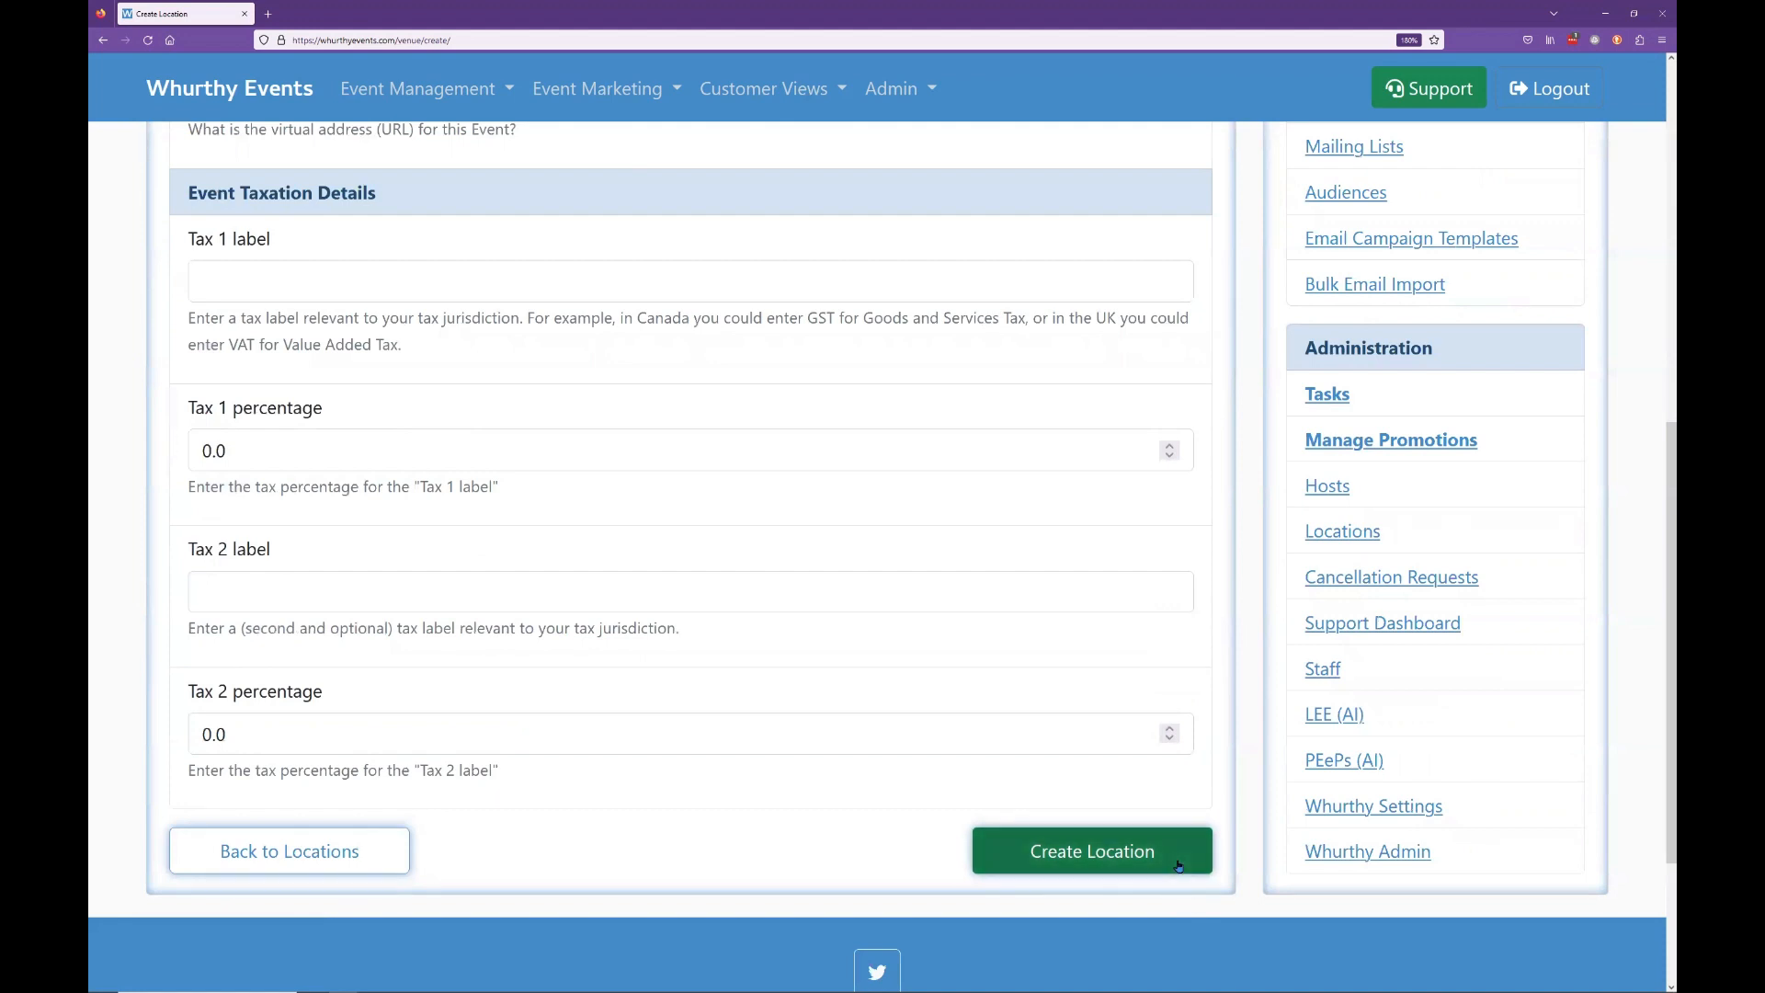
{"action": "left_click", "coordinate": [1177, 864]}
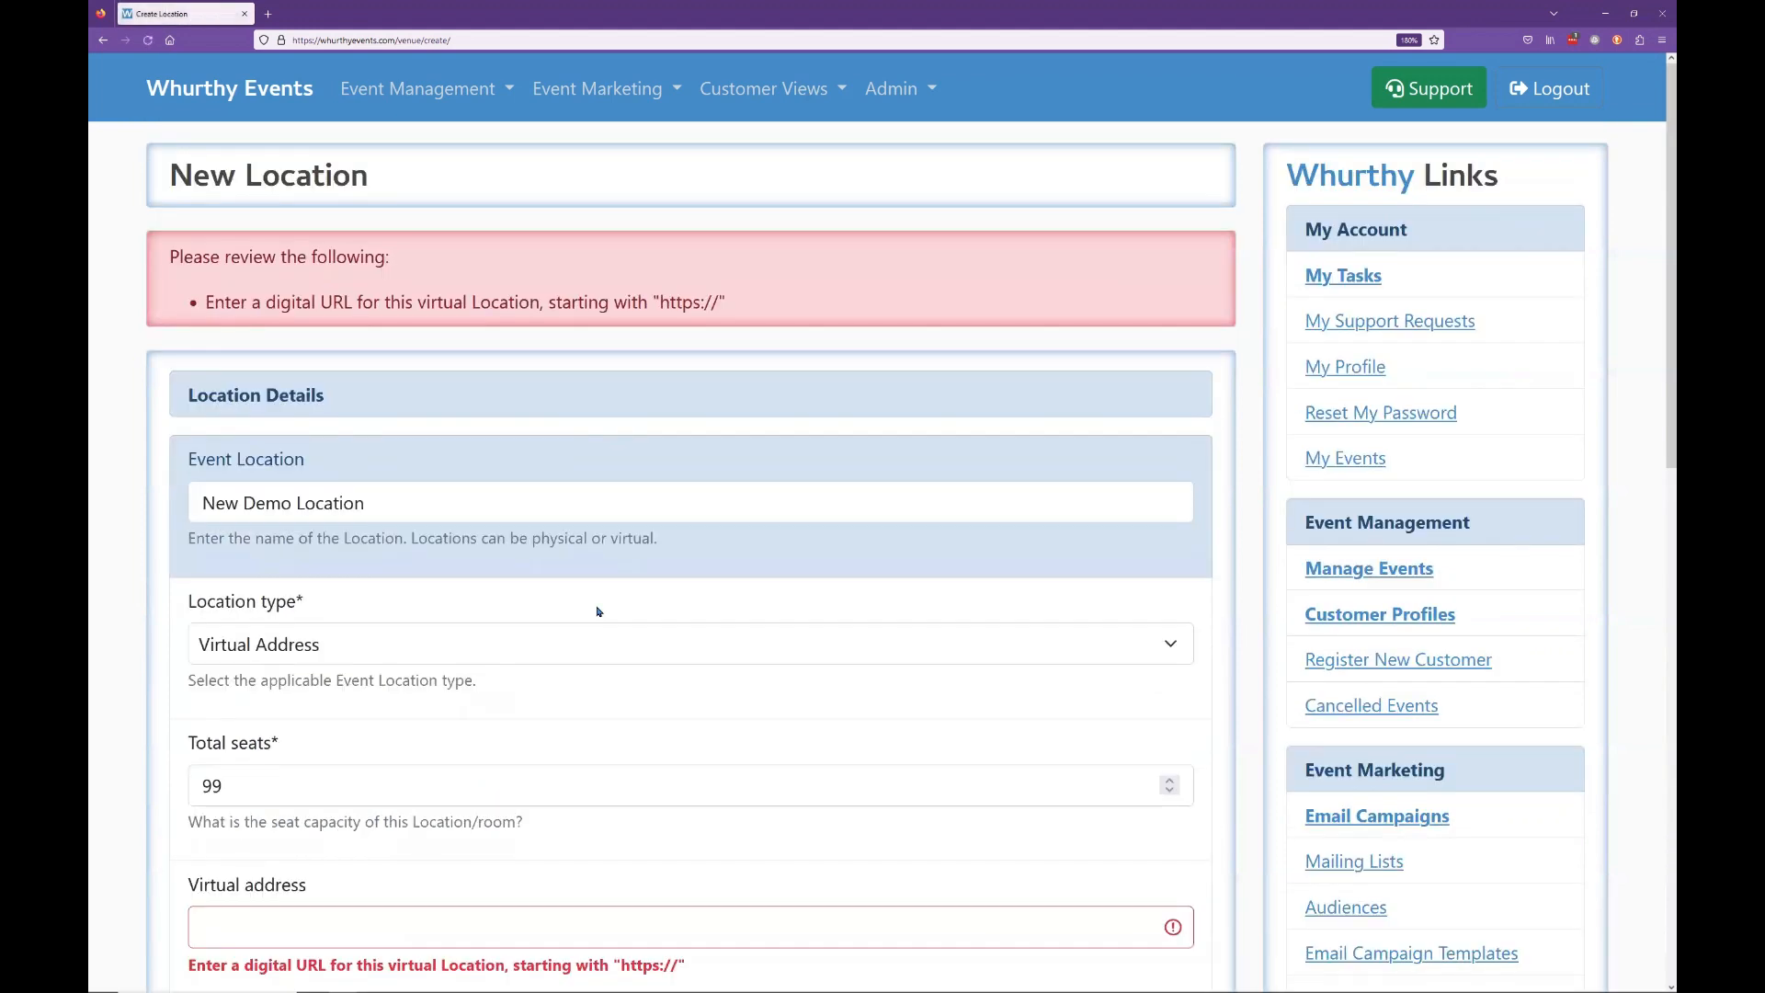
{"action": "scroll", "coordinate": [606, 621], "scroll_direction": "down", "scroll_amount": 2}
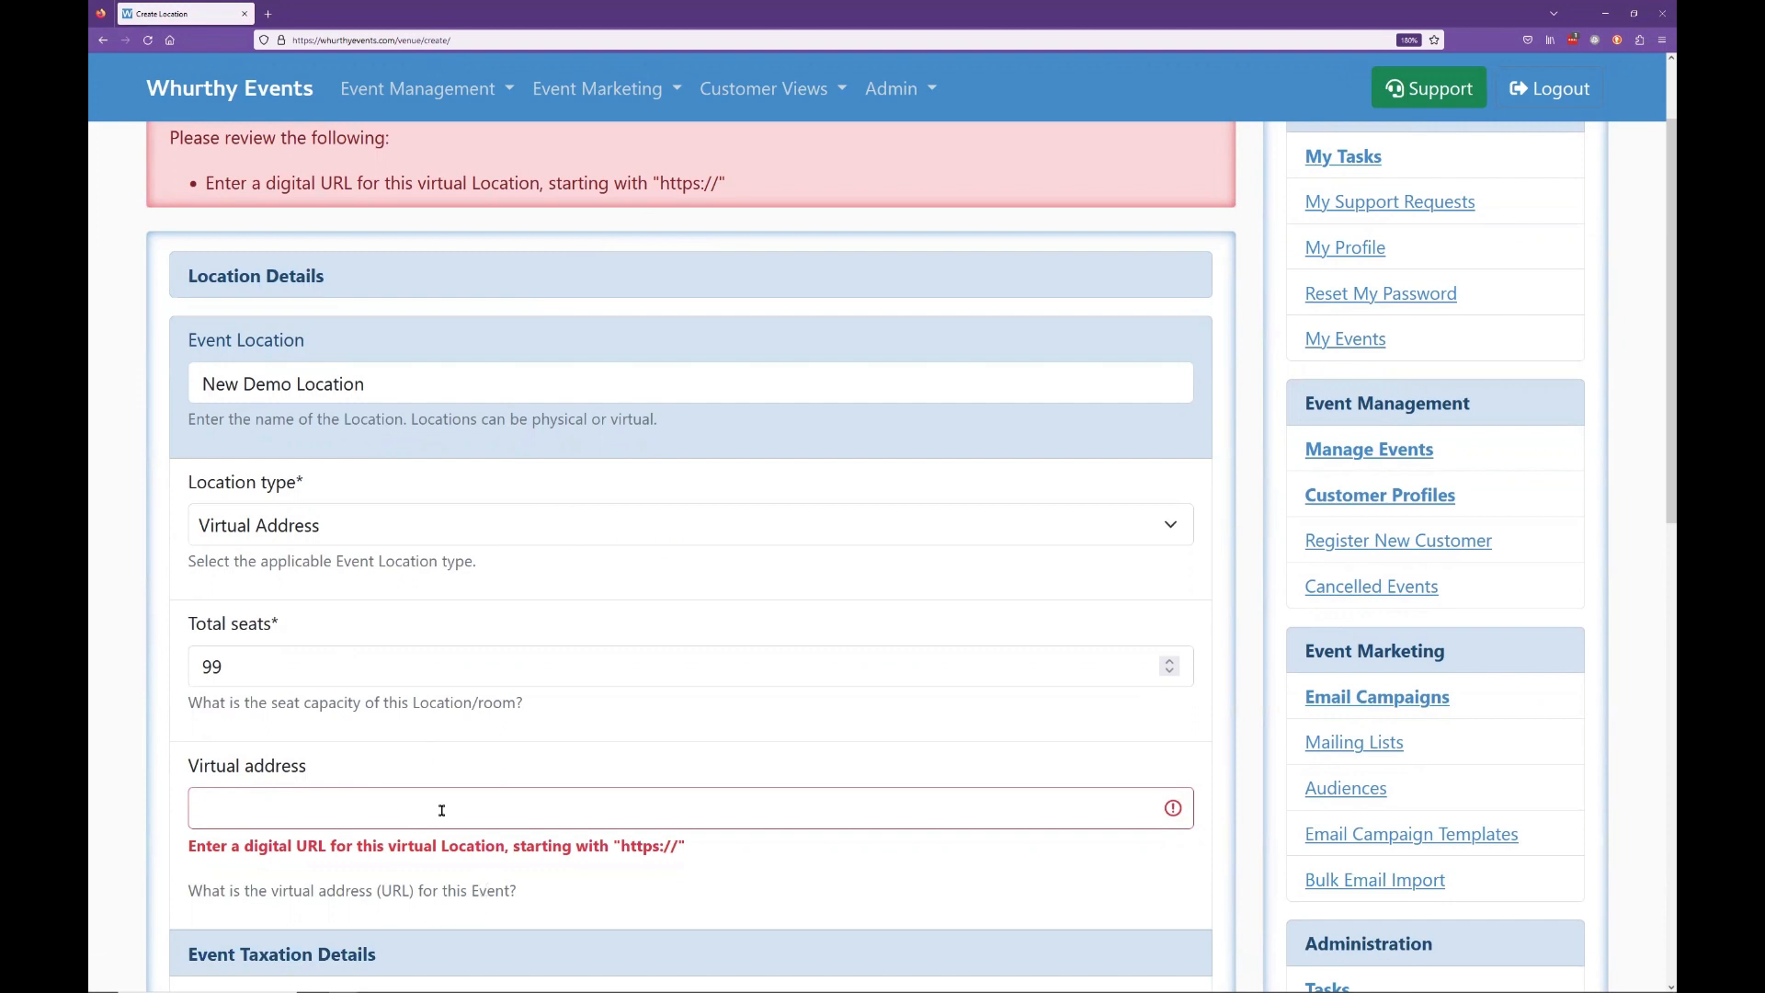
{"action": "scroll", "coordinate": [443, 804], "scroll_direction": "down", "scroll_amount": 2}
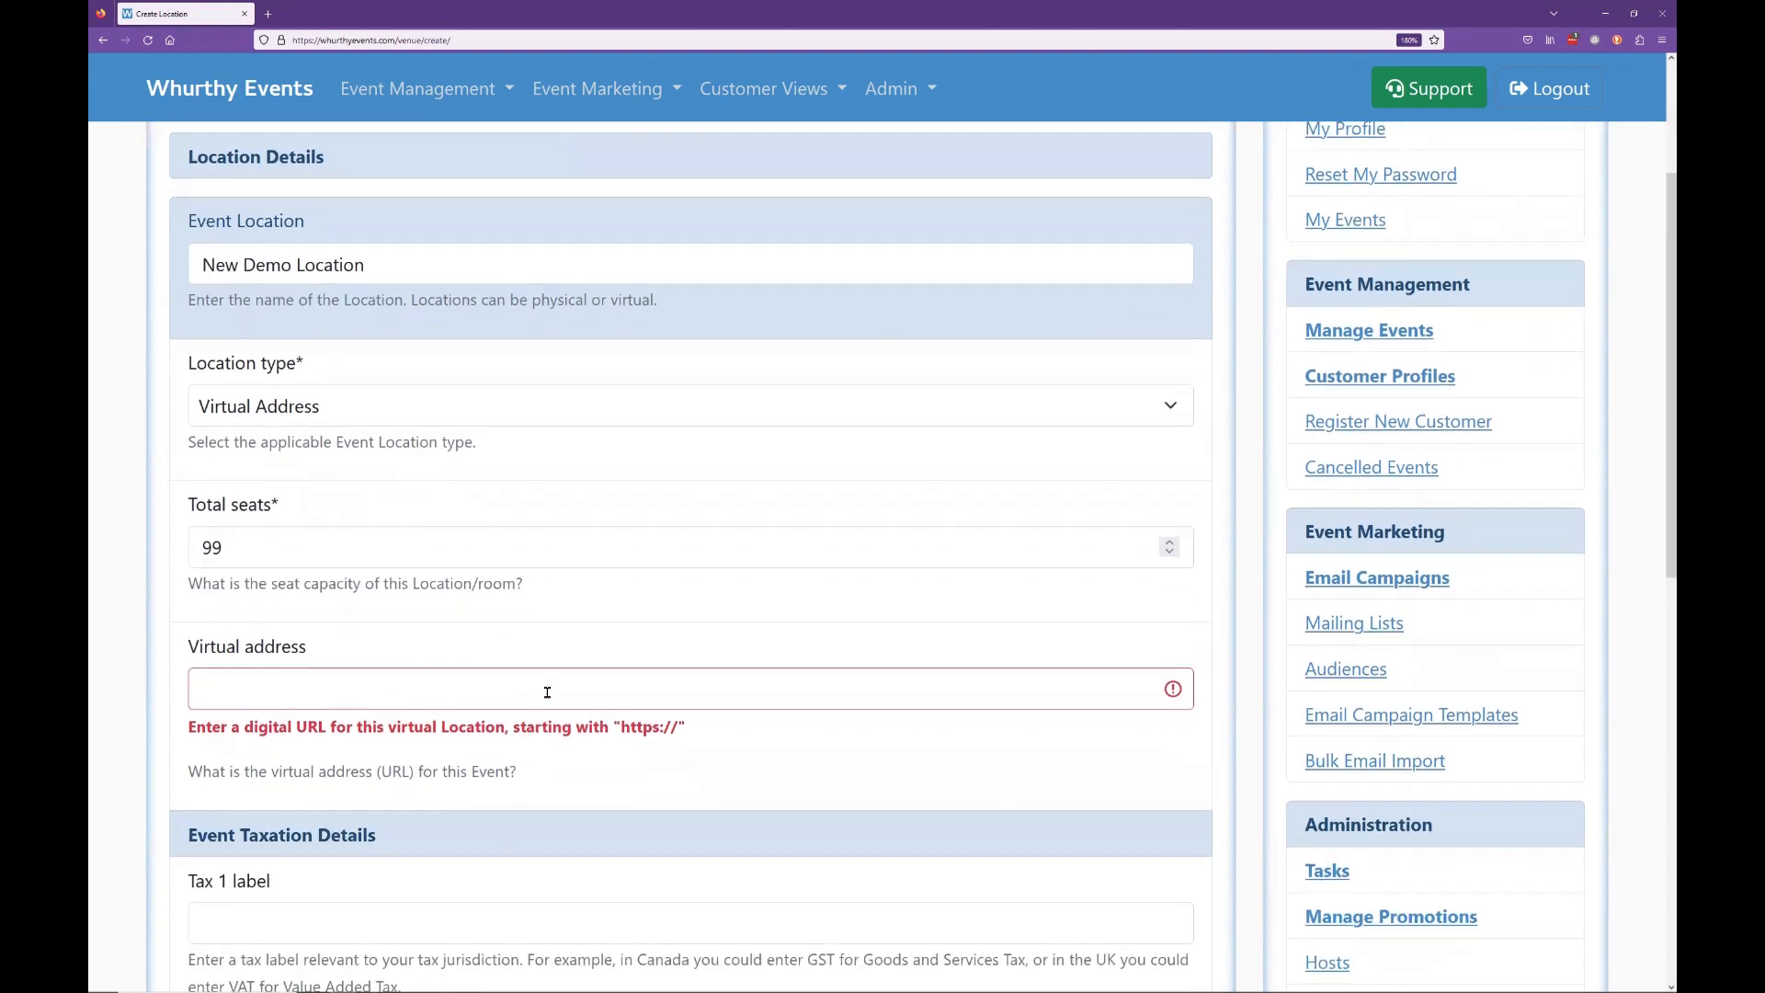
{"action": "left_click", "coordinate": [547, 691]}
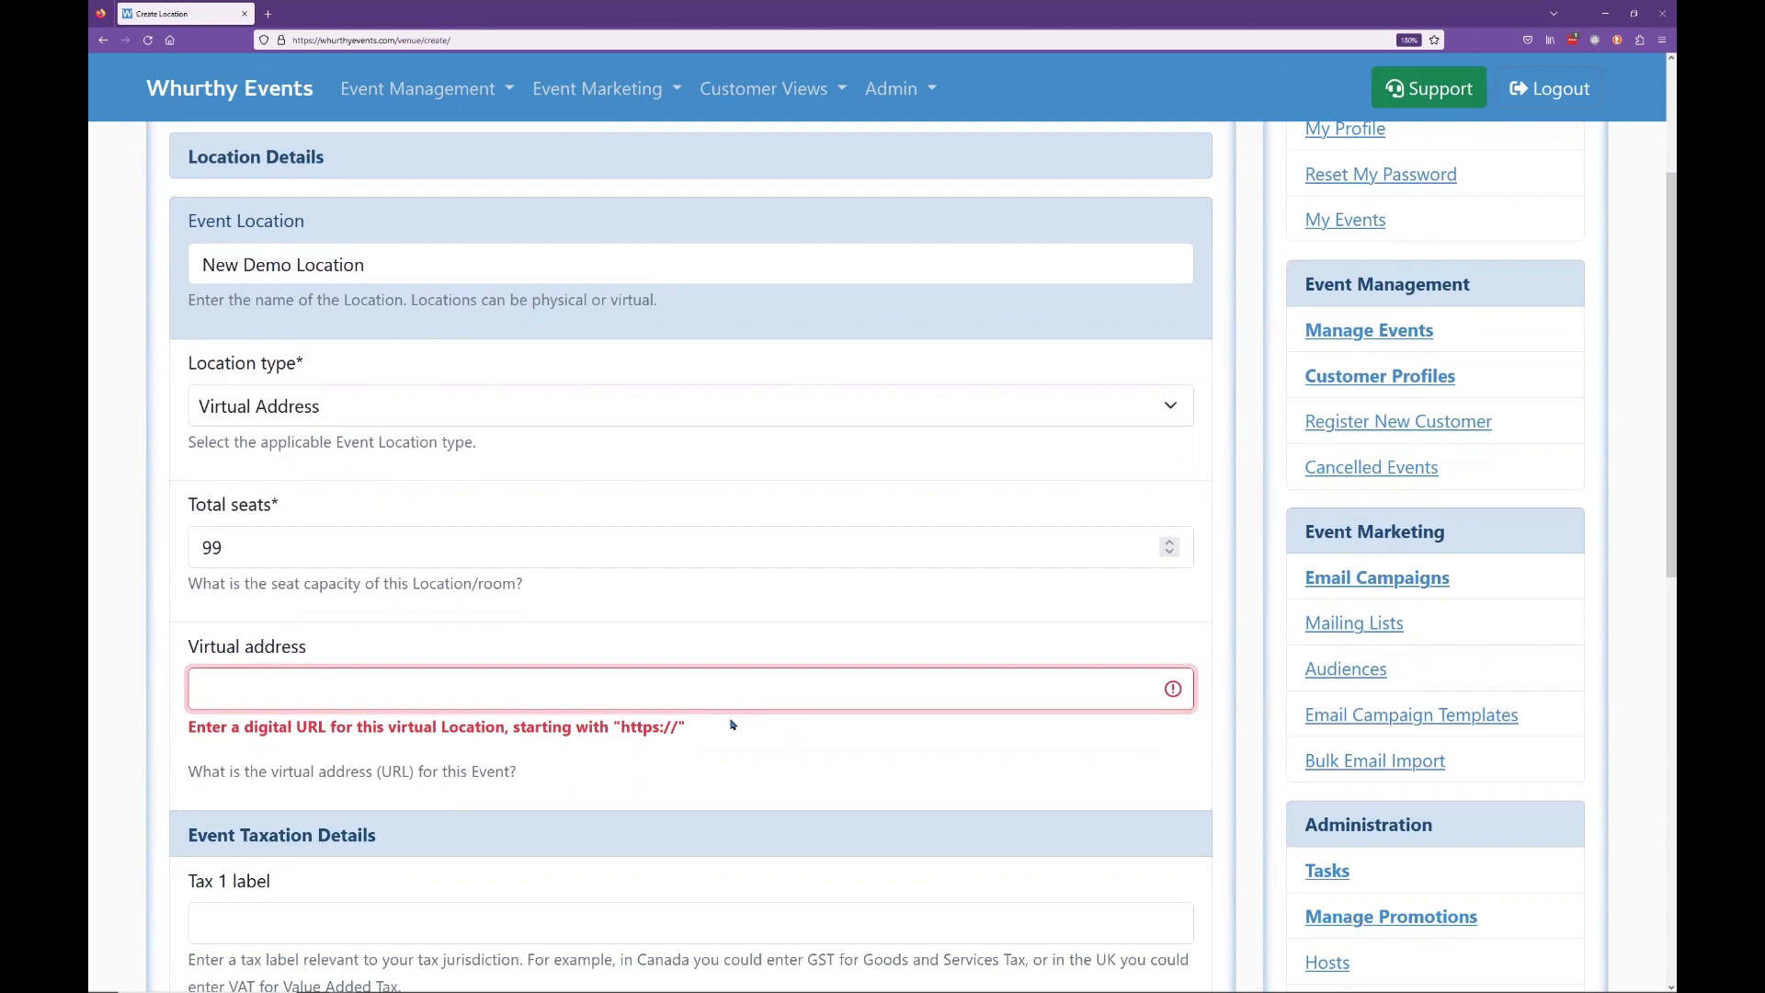
{"action": "type", "text": "https"}
{"action": "key", "text": "BackSpace"}
{"action": "key", "text": "BackSpace"}
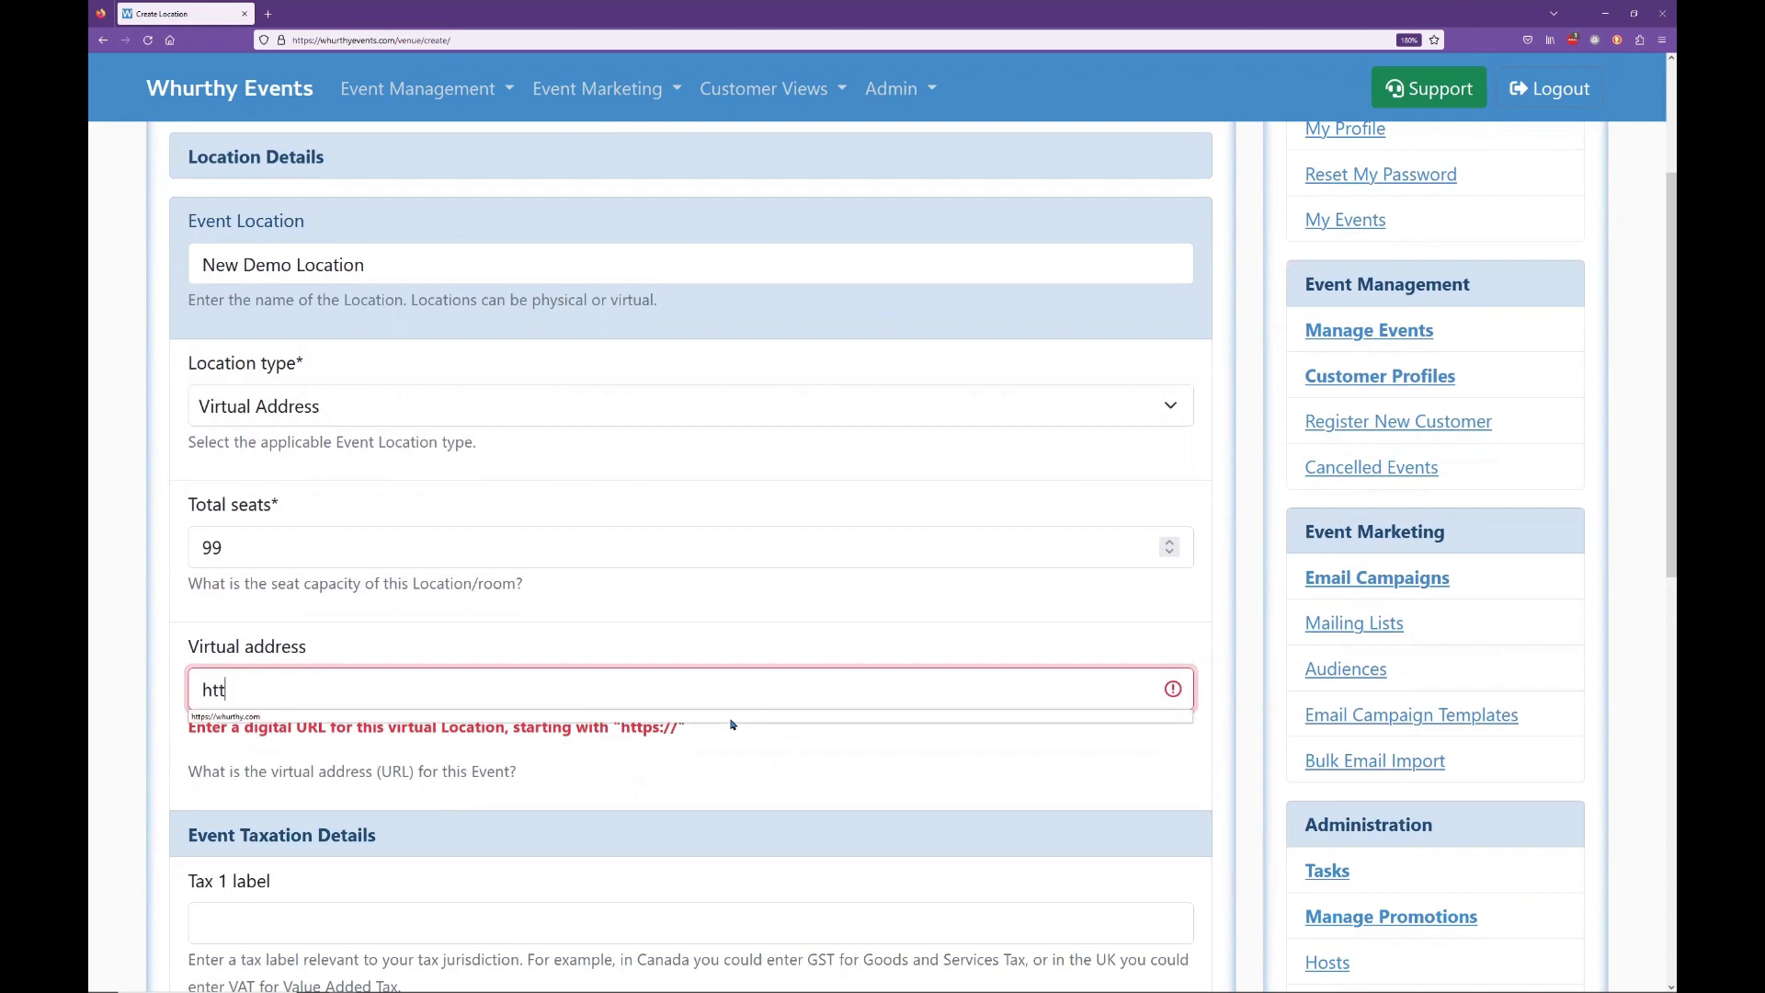
{"action": "type", "text": "[s\""}
{"action": "key", "text": "BackSpace"}
{"action": "key", "text": "BackSpace"}
{"action": "key", "text": "BackSpace"}
{"action": "type", "text": "[s"}
{"action": "key", "text": "BackSpace"}
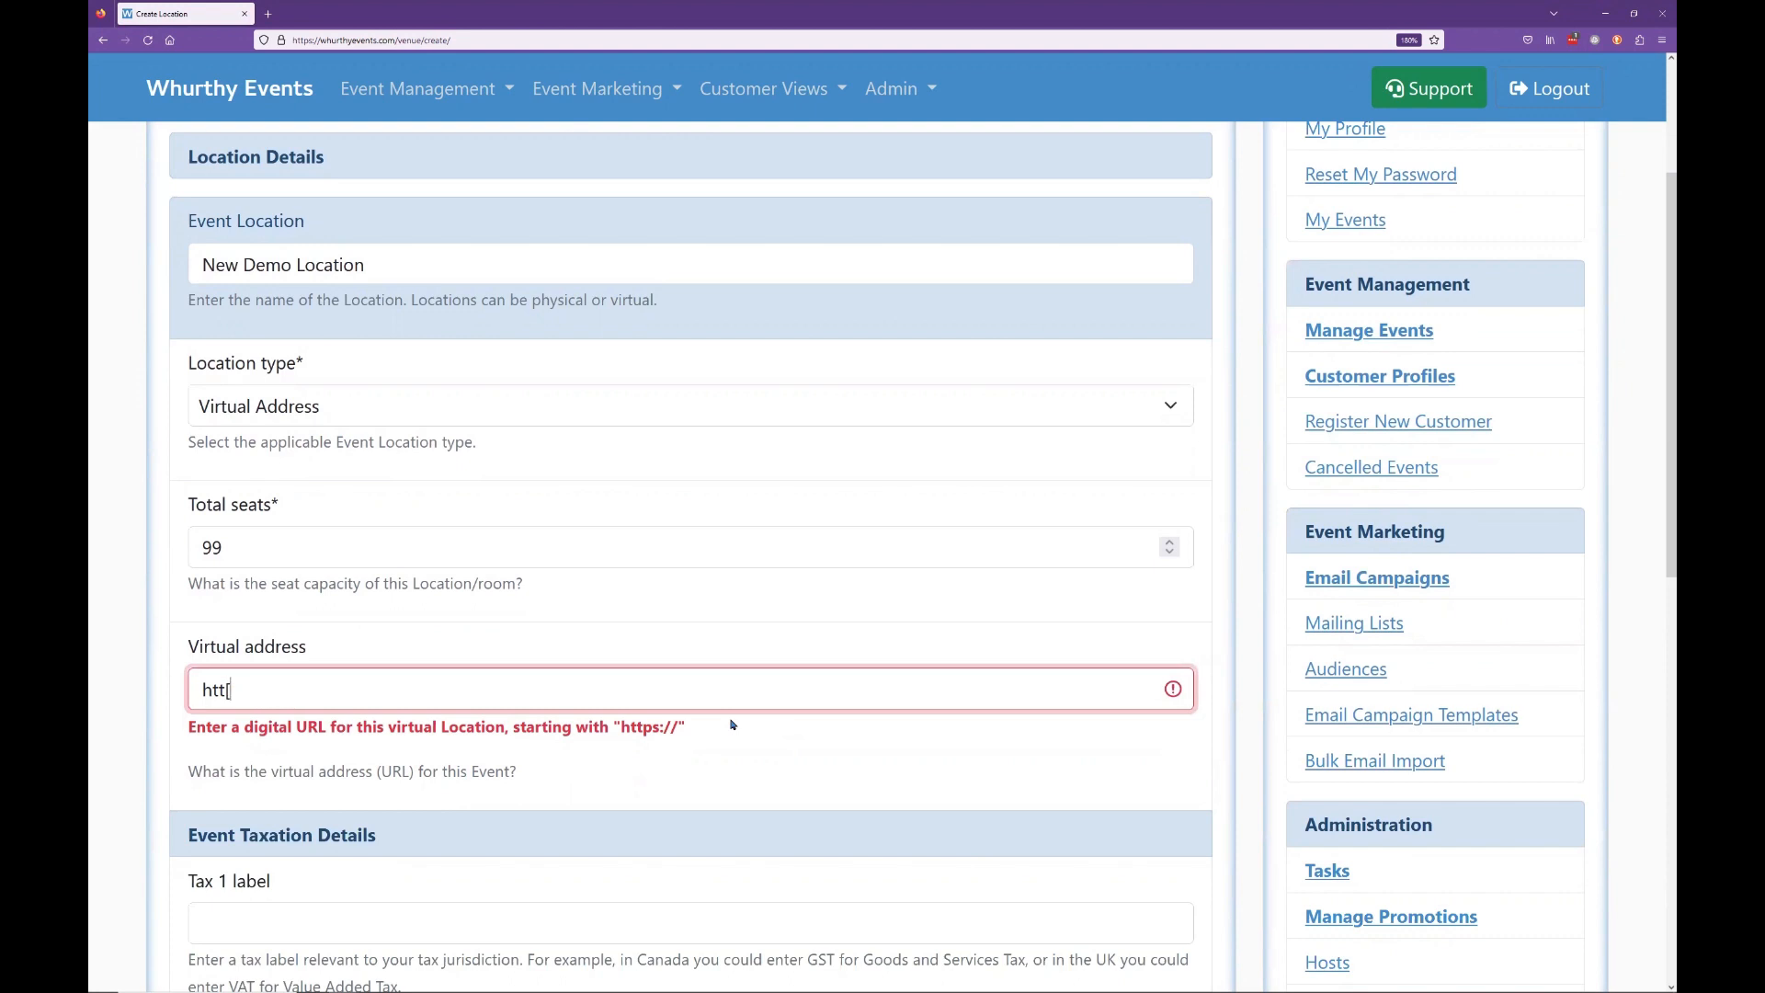
{"action": "key", "text": "BackSpace"}
{"action": "type", "text": "ps"}
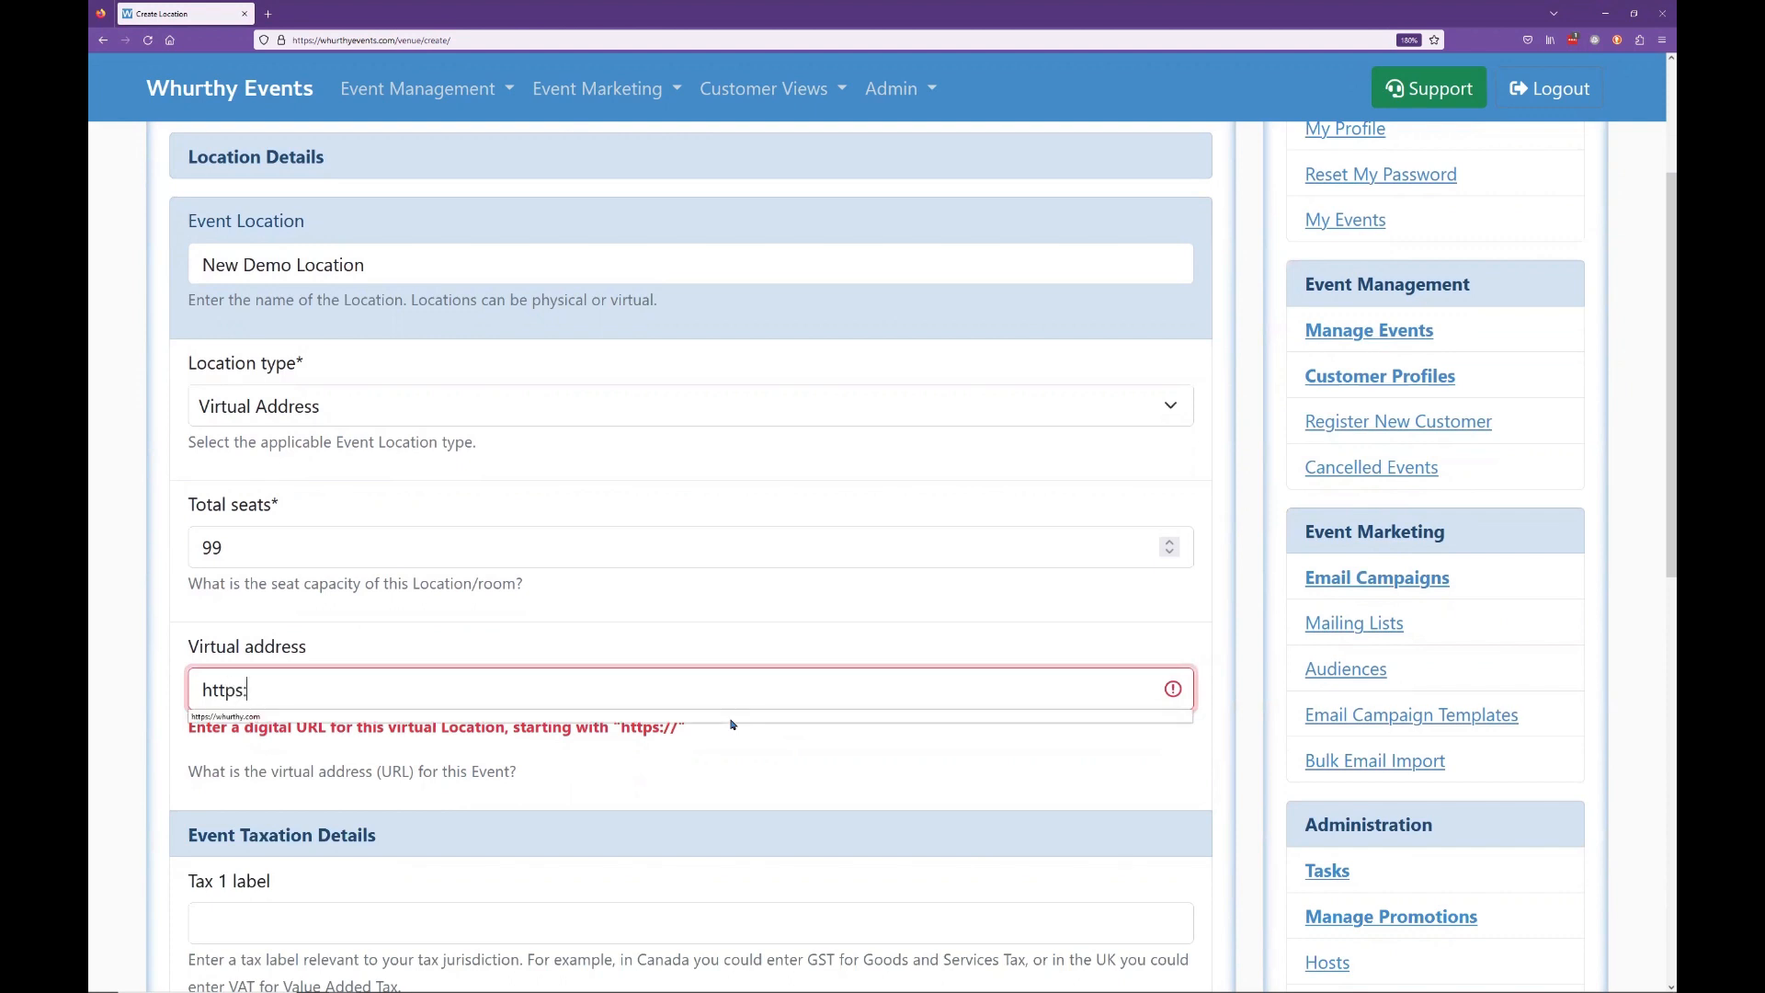
{"action": "type", "text": ":"}
{"action": "left_click", "coordinate": [733, 719]}
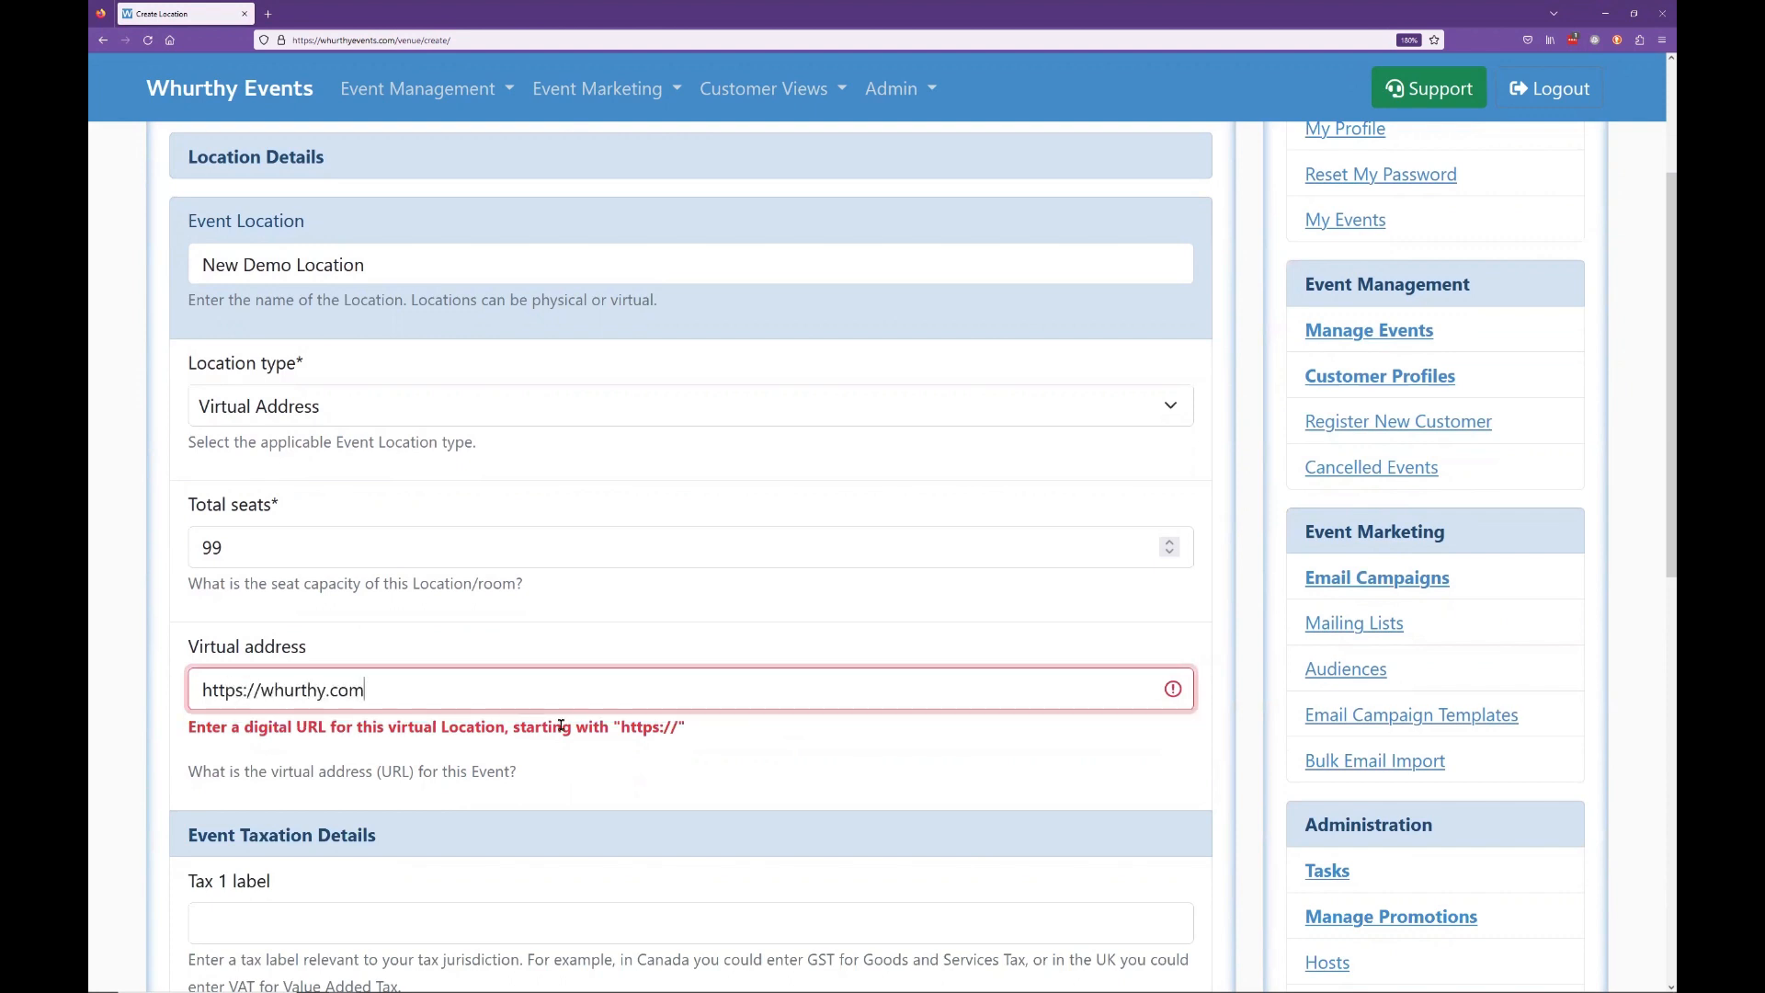
{"action": "scroll", "coordinate": [524, 772], "scroll_direction": "down", "scroll_amount": 8}
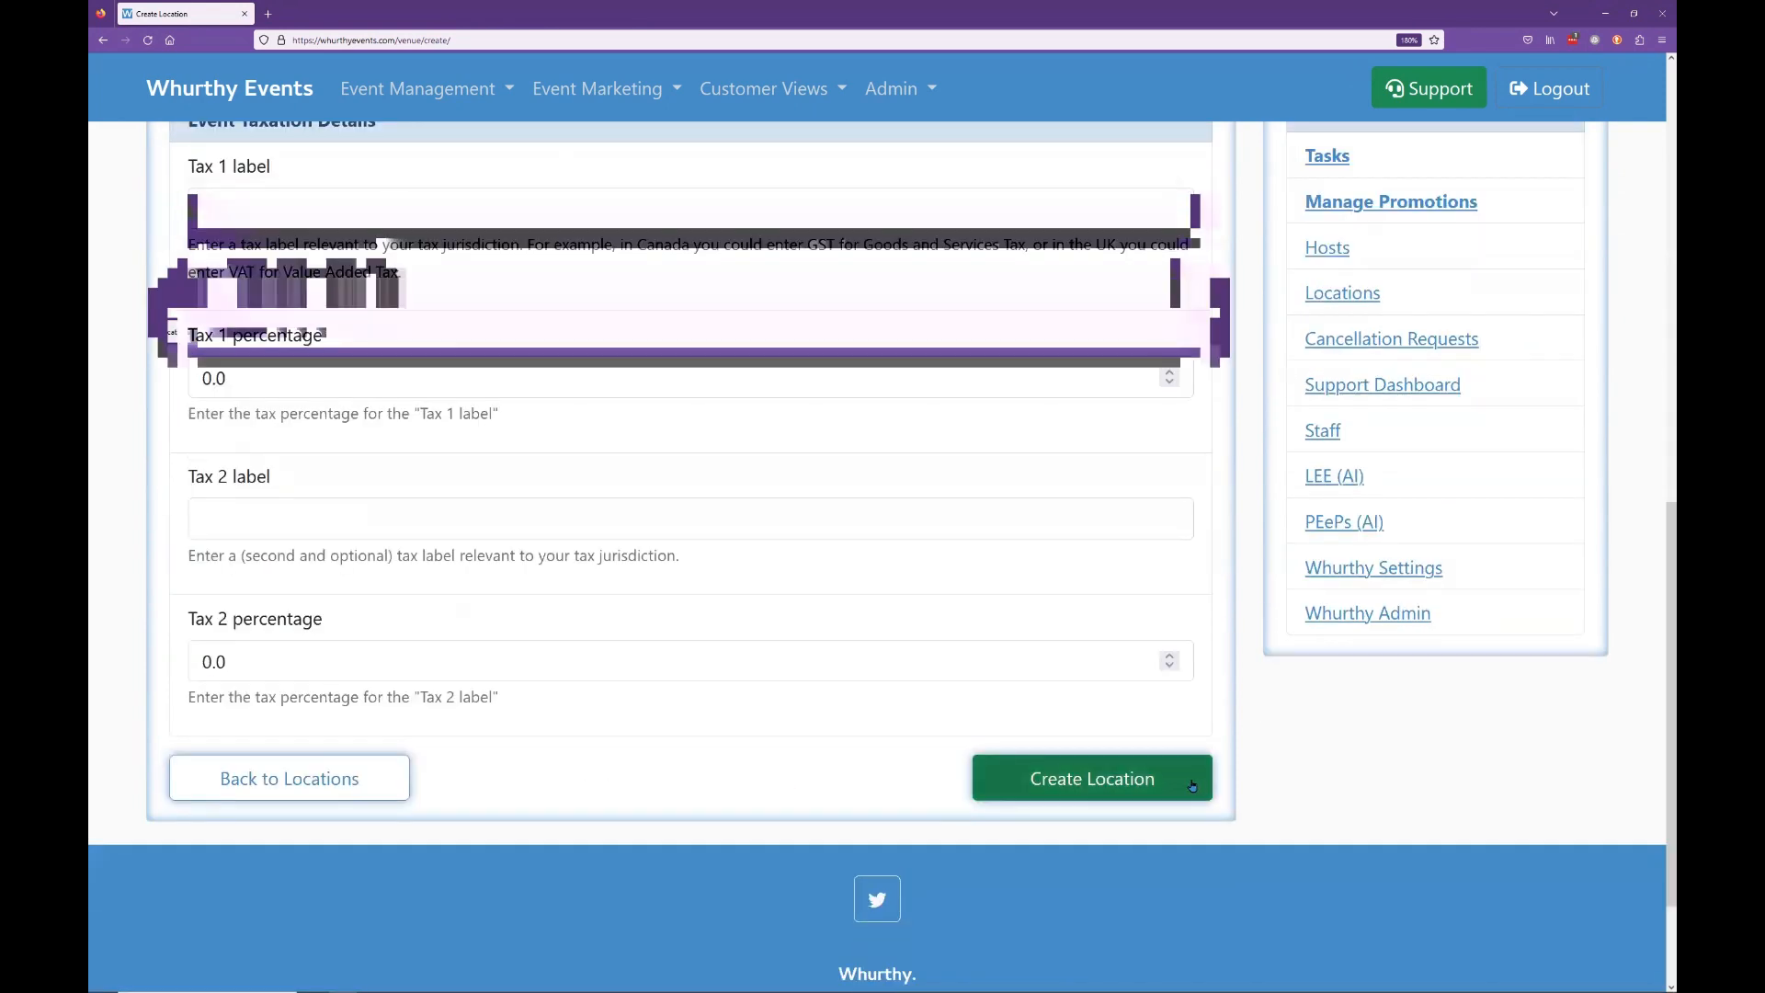
{"action": "left_click", "coordinate": [1193, 786]}
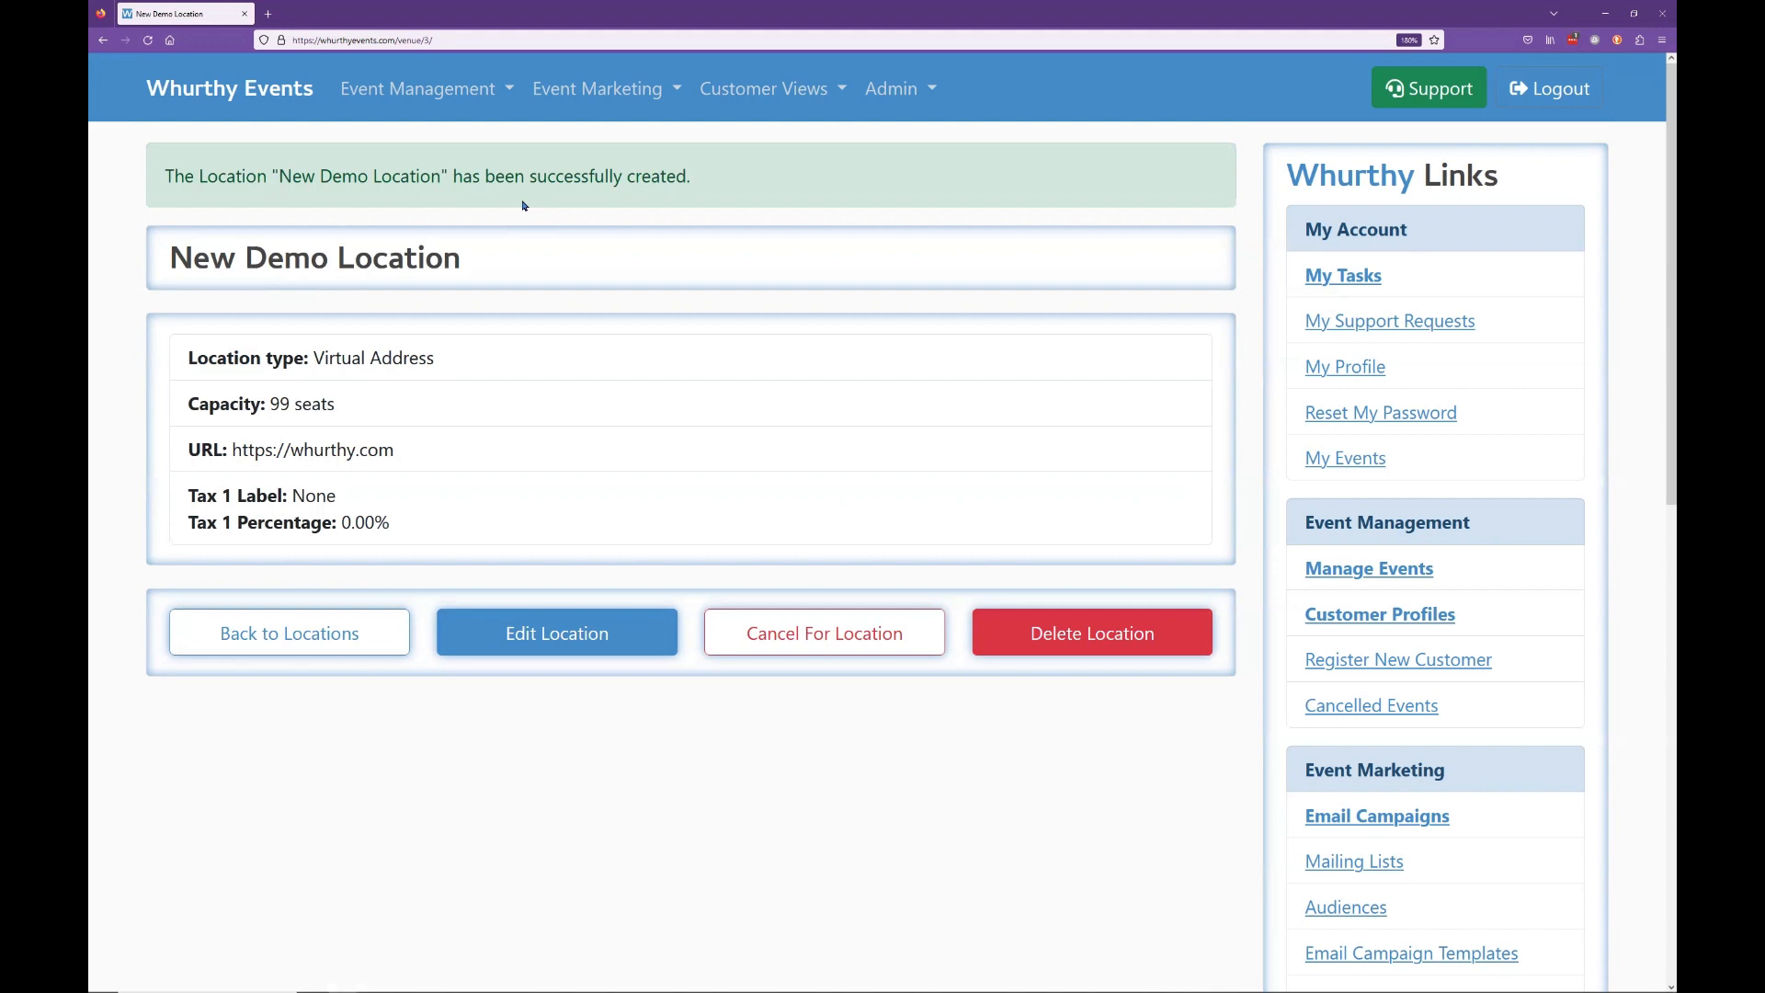
Step: Edit New Demo Location, changing its location type to Physical Address and its total seats to 25
{"action": "left_click", "coordinate": [378, 633]}
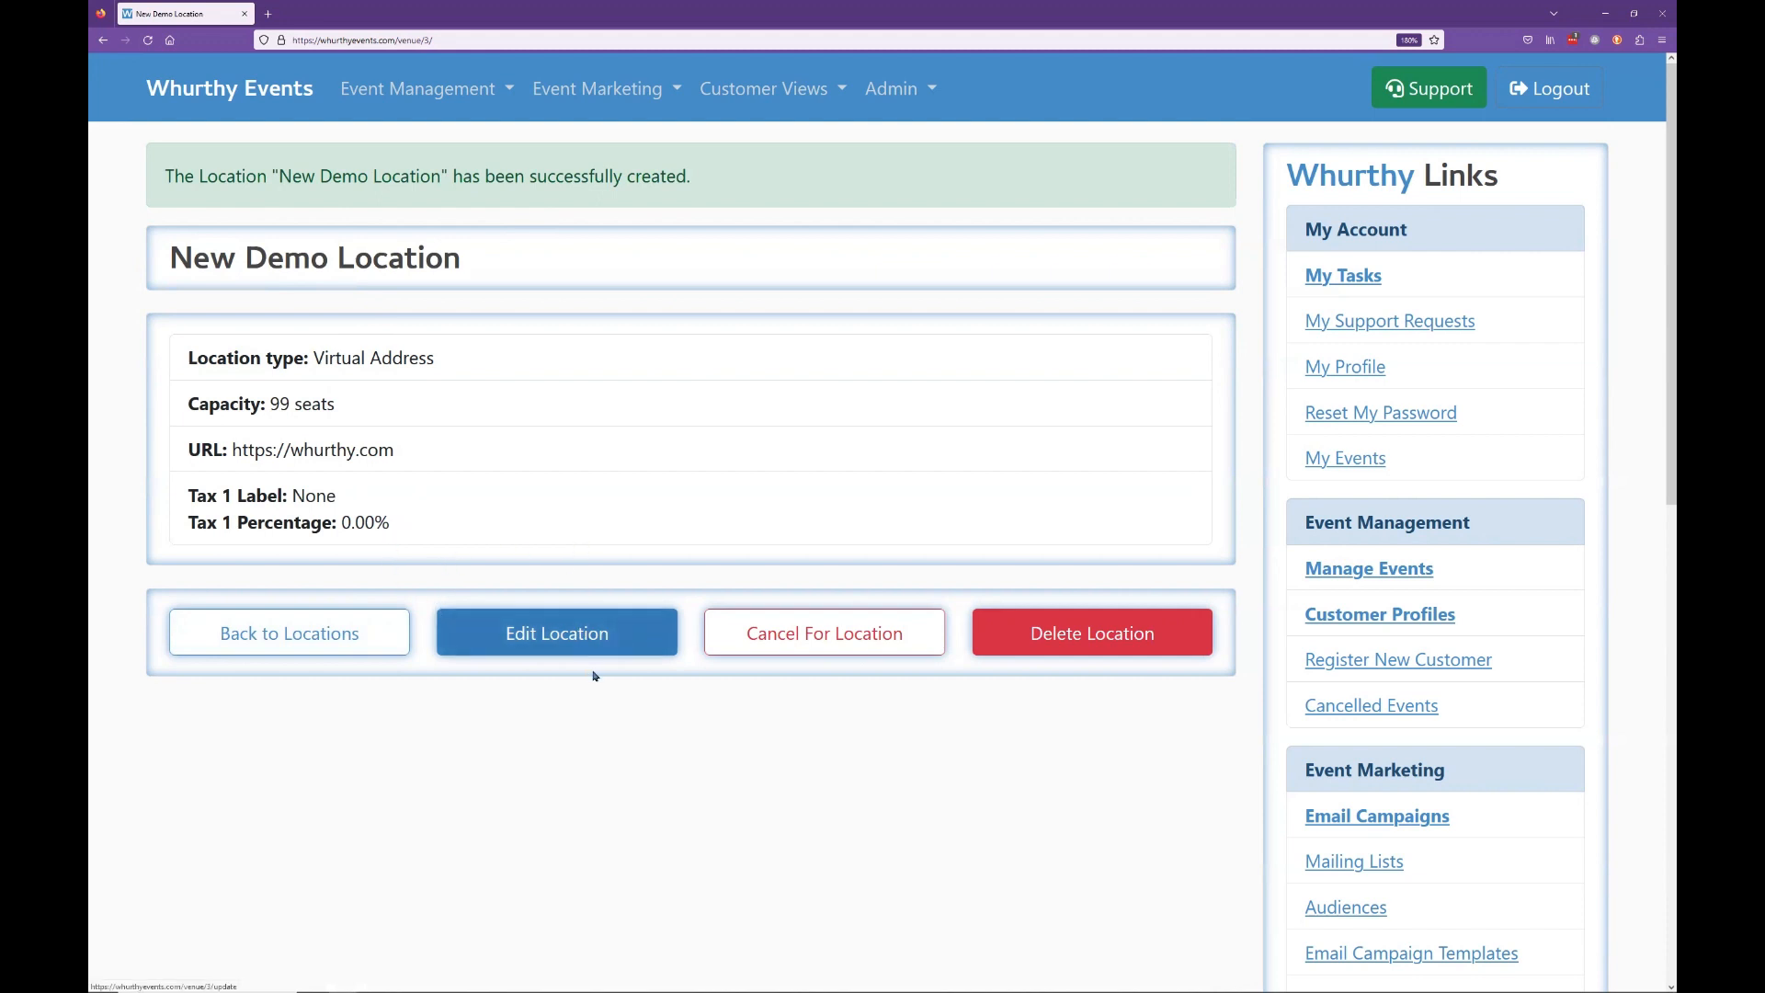
{"action": "left_click", "coordinate": [627, 629]}
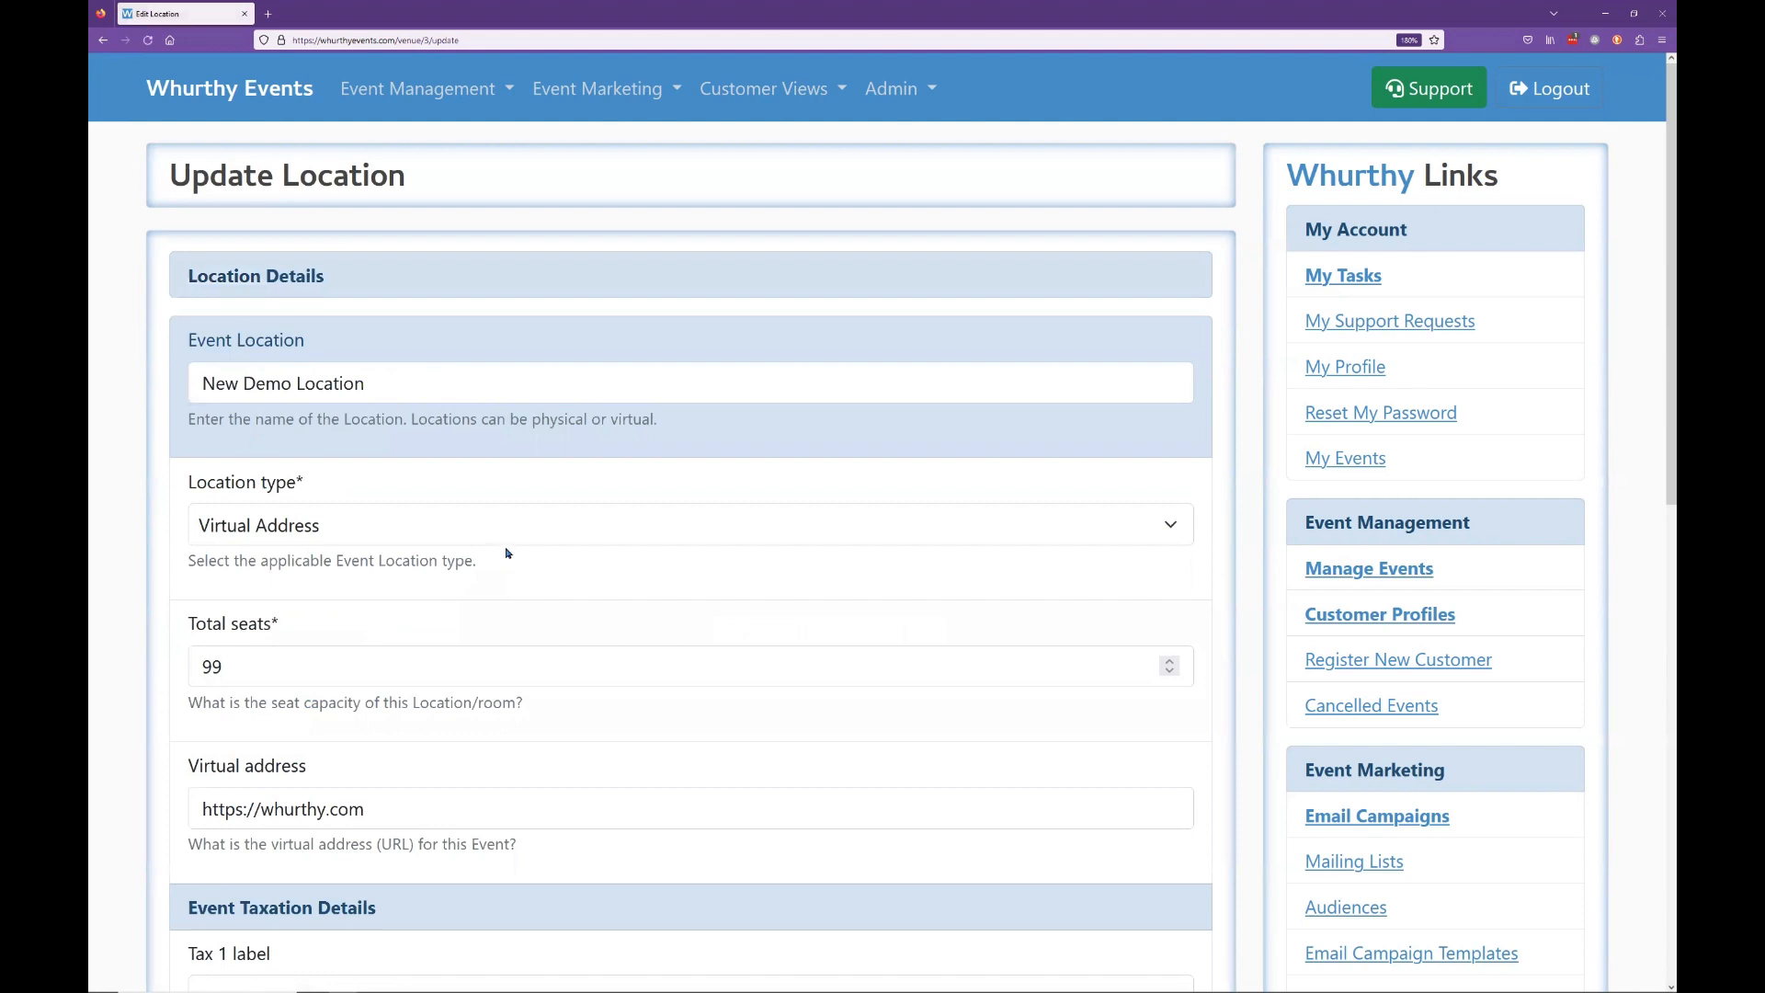
{"action": "scroll", "coordinate": [500, 583], "scroll_direction": "down", "scroll_amount": 2}
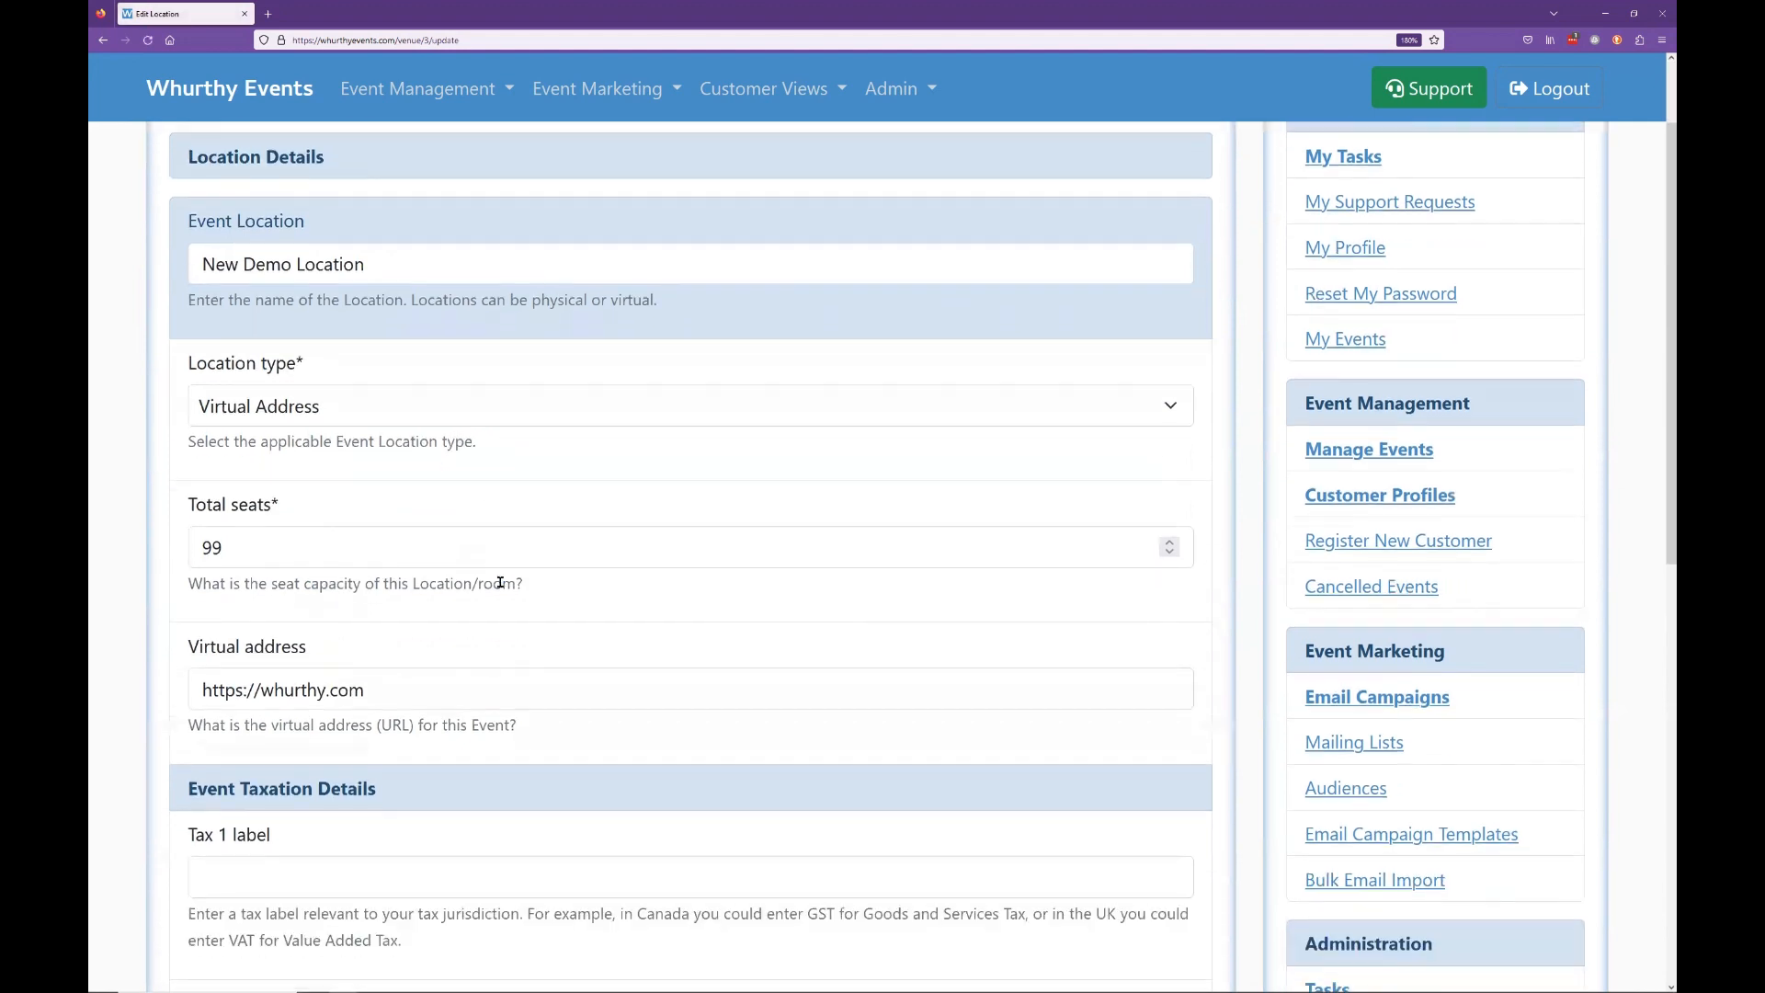
{"action": "left_click", "coordinate": [405, 406]}
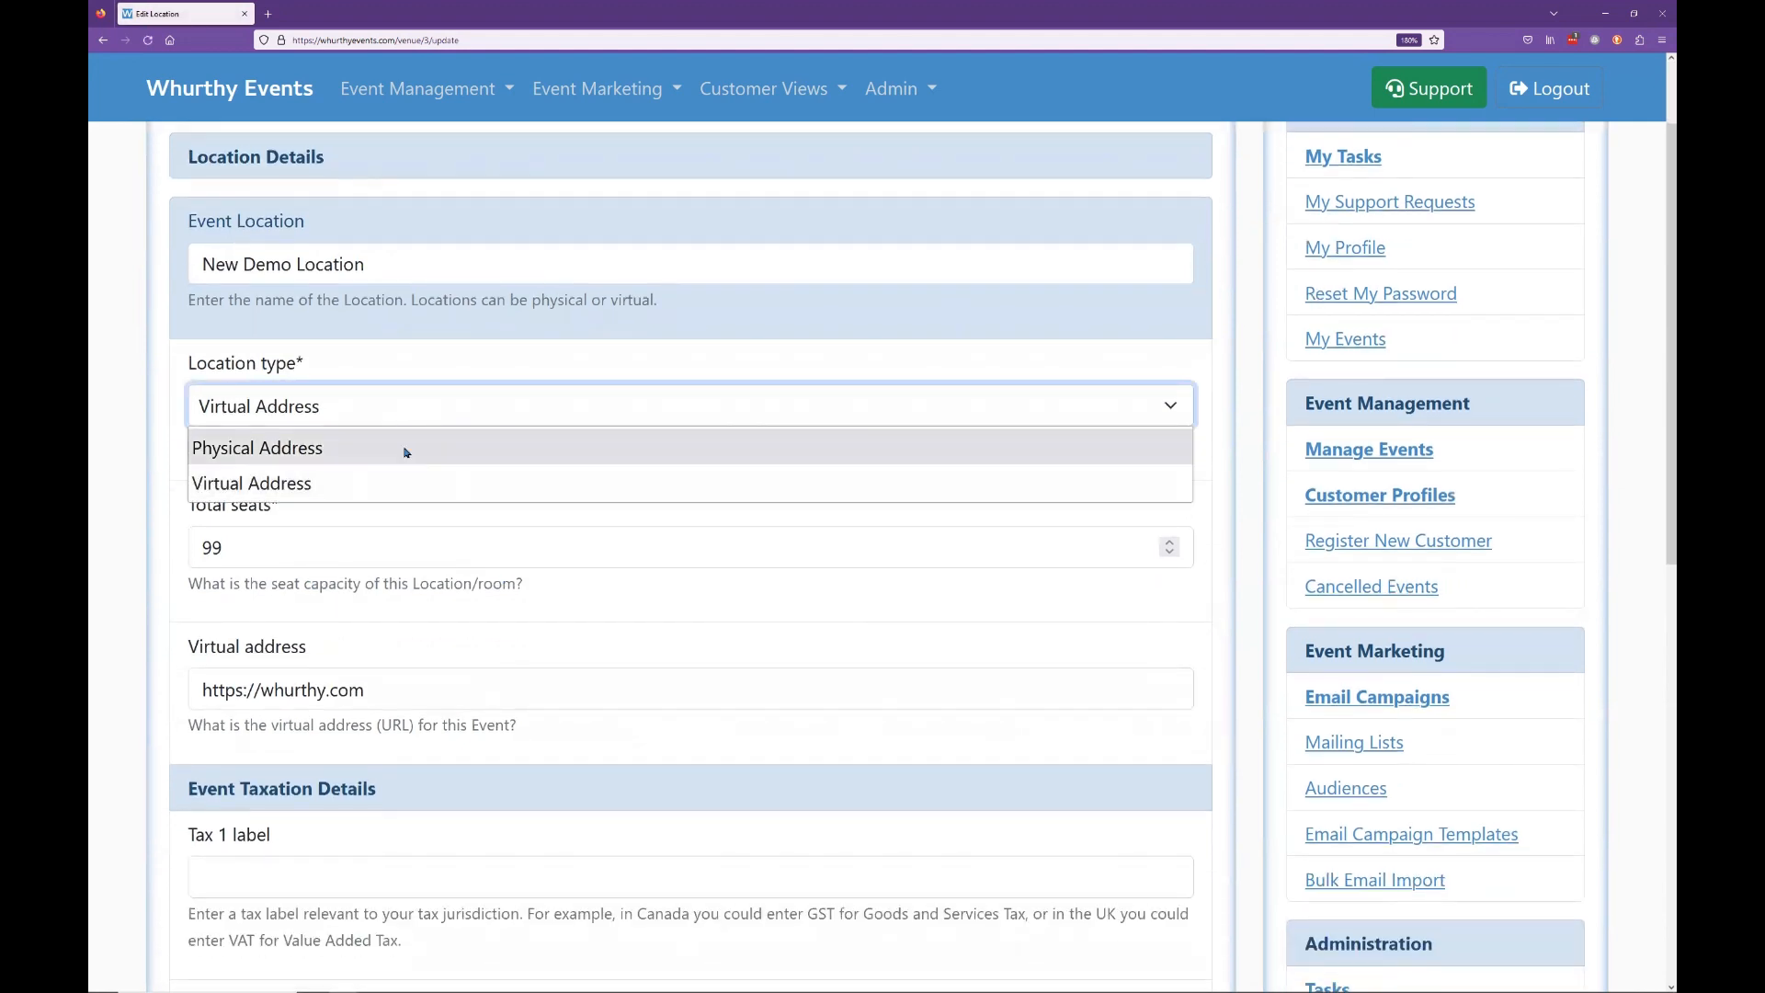
{"action": "left_click", "coordinate": [406, 450]}
{"action": "key", "text": "Tab"}
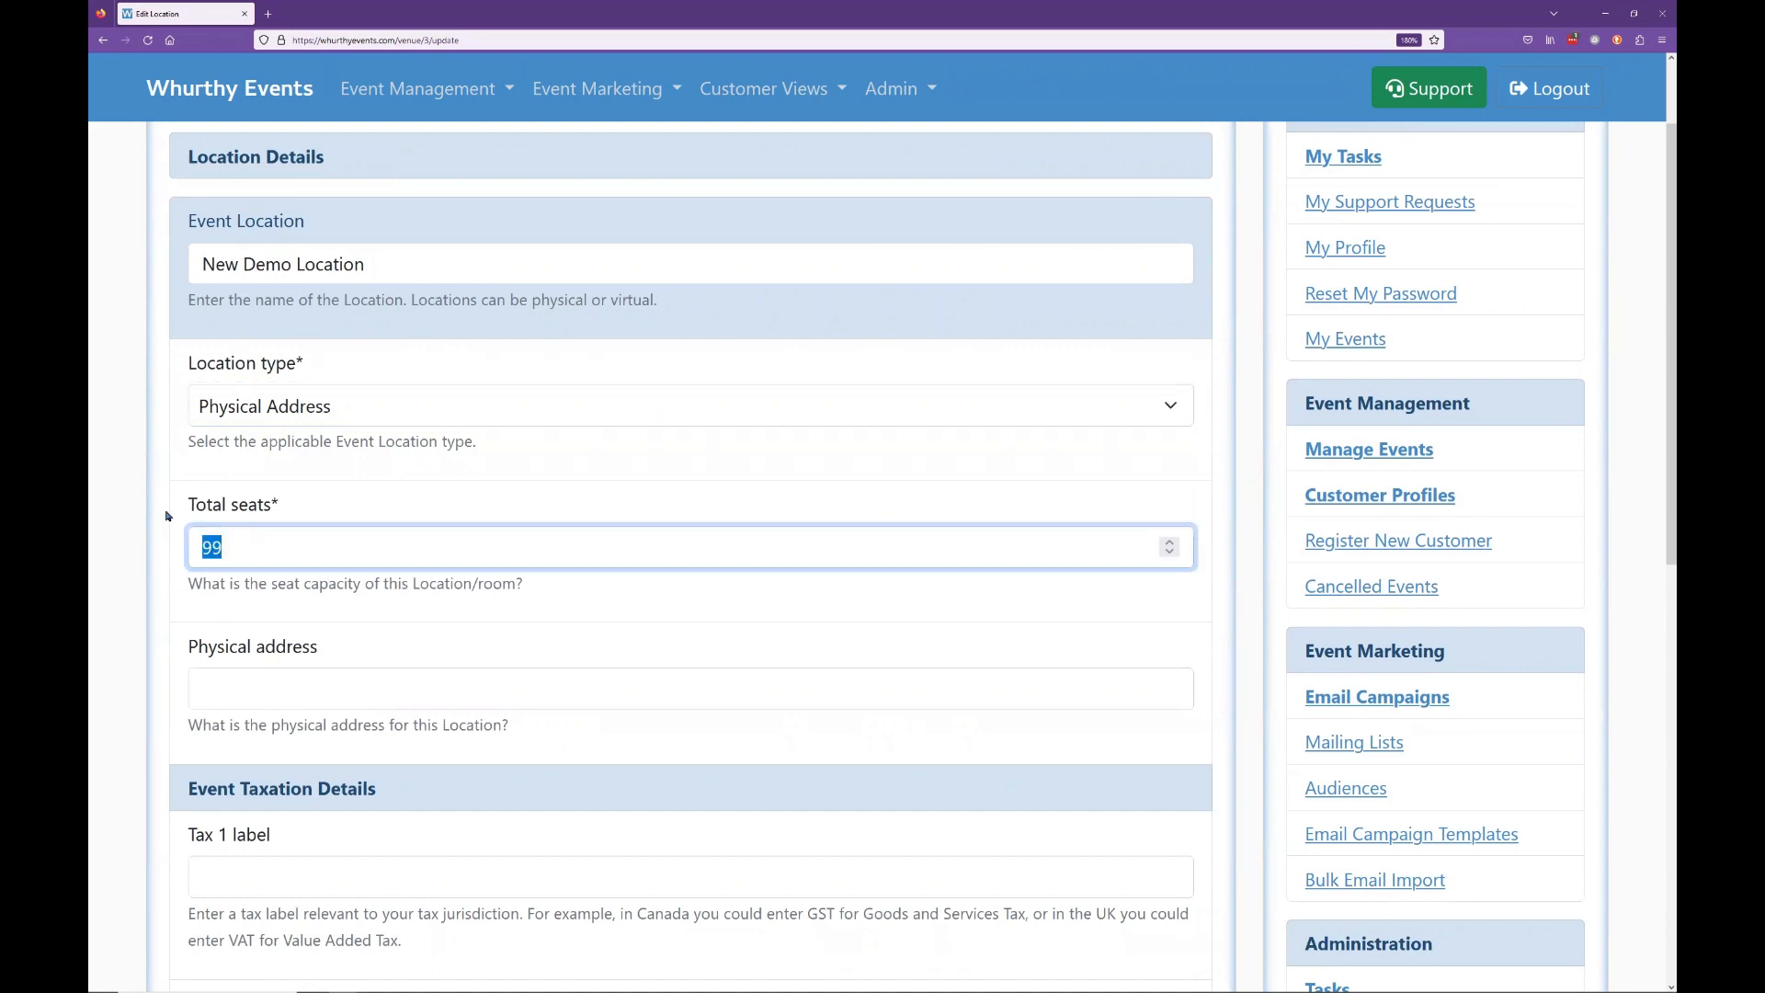
{"action": "type", "text": "25"}
Step: Fill in the location's physical address with the previously used address suggested for an entry starting with 1
{"action": "scroll", "coordinate": [409, 563], "scroll_direction": "down", "scroll_amount": 1}
{"action": "left_click", "coordinate": [392, 551]}
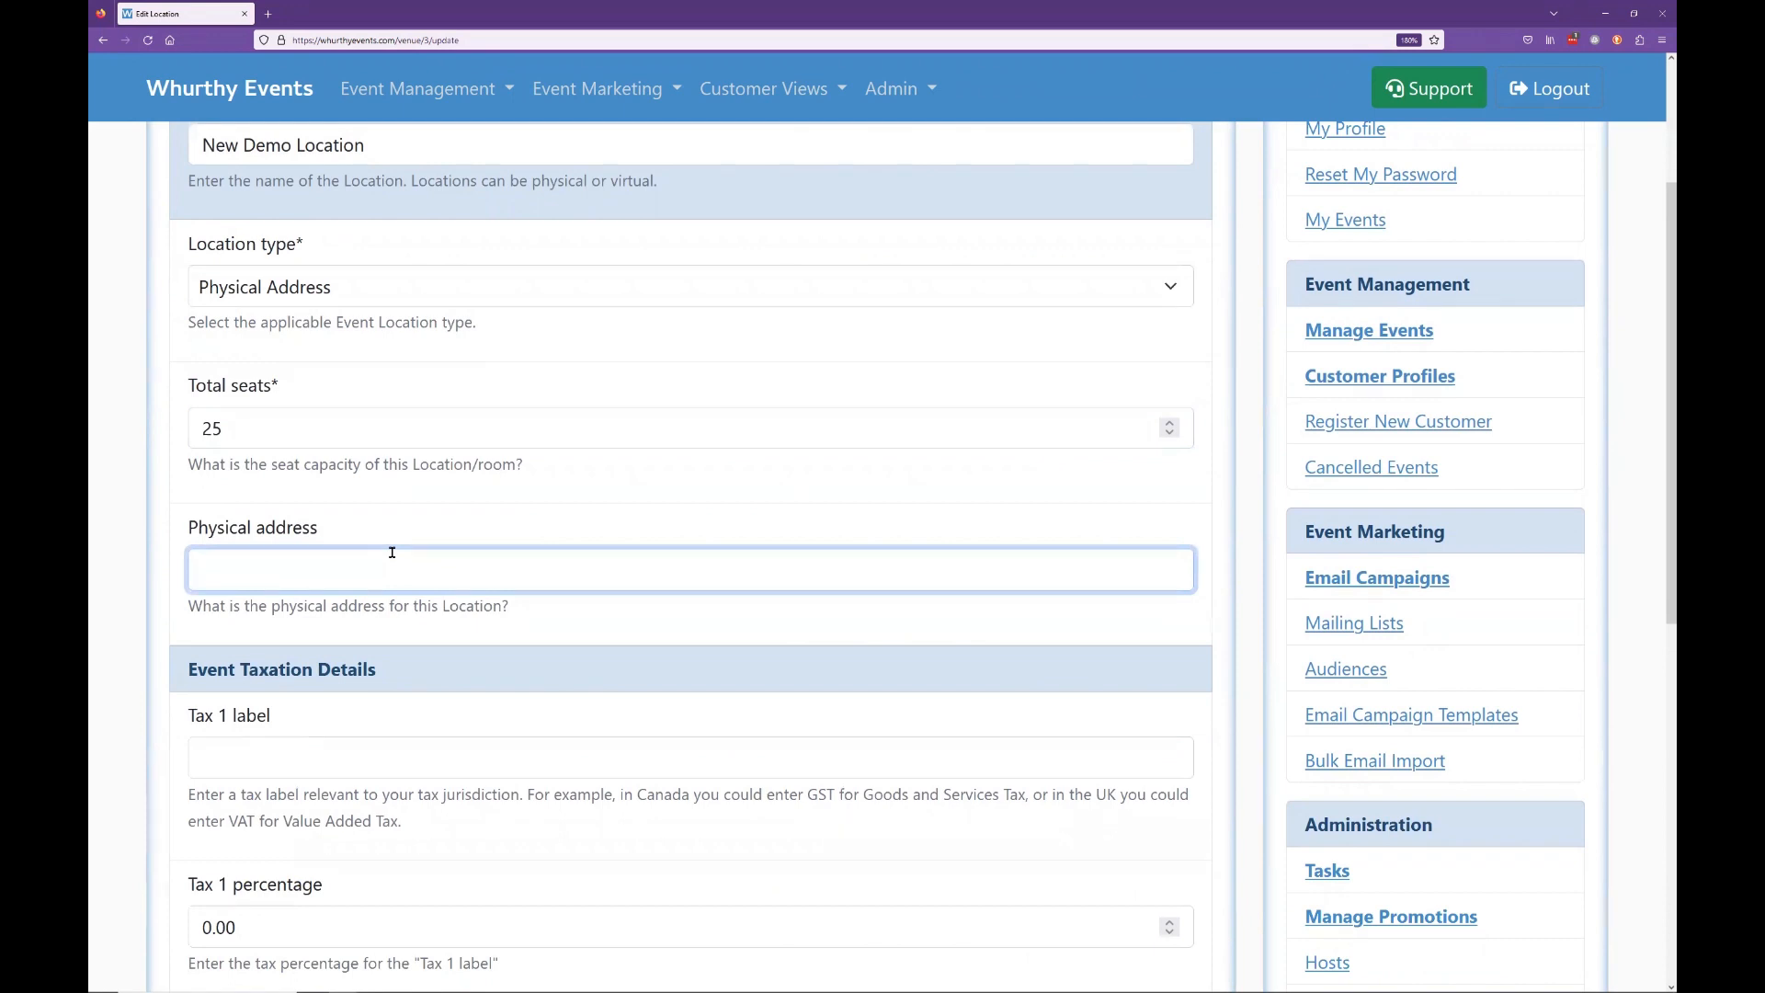
{"action": "type", "text": "1"}
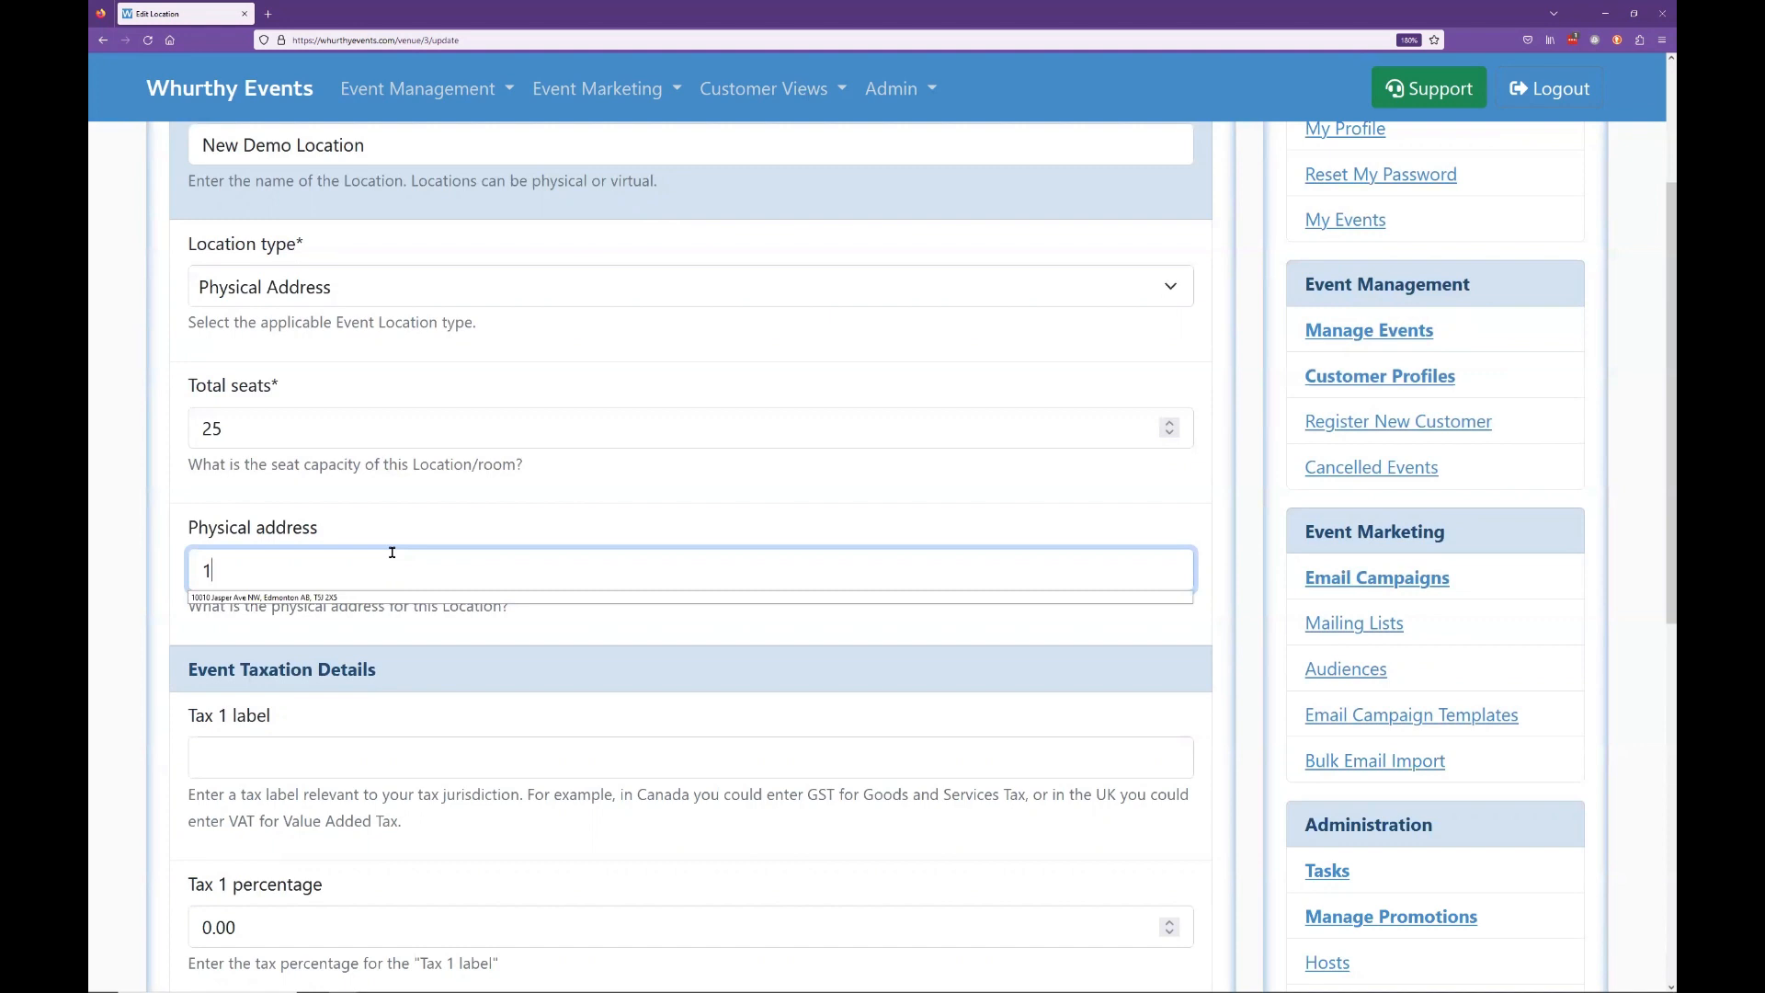
{"action": "key", "text": "Down"}
{"action": "key", "text": "Return"}
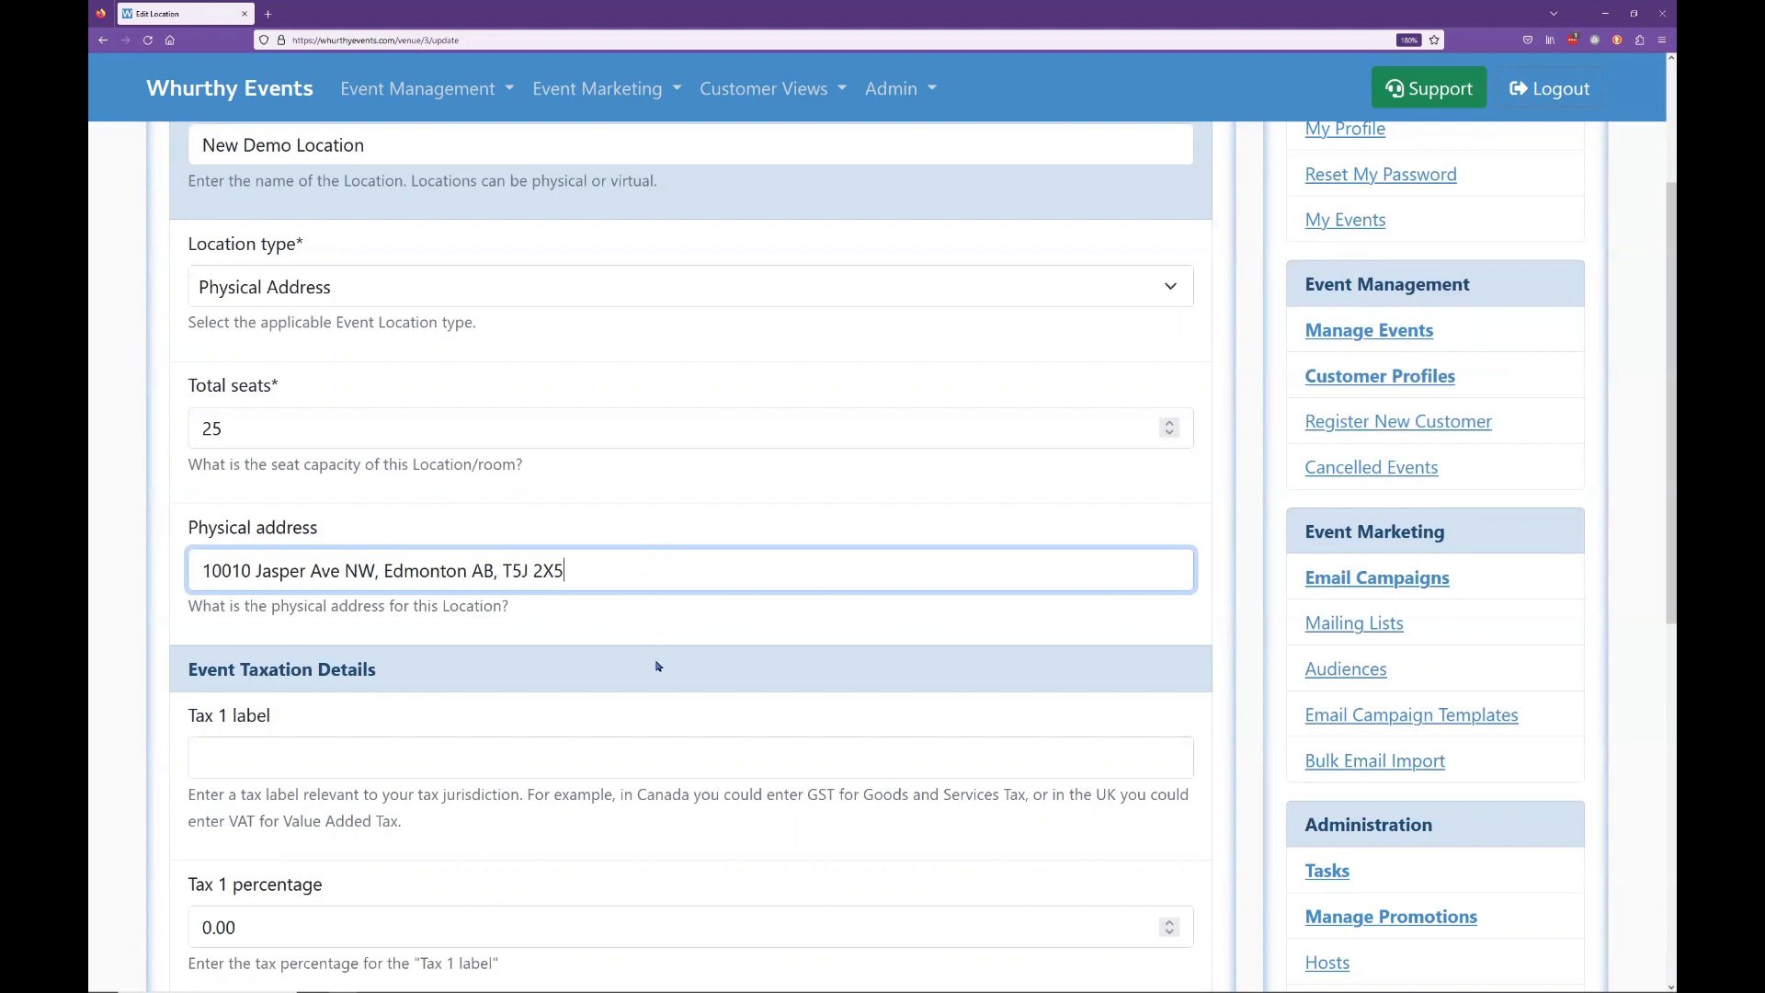
Step: Set the Tax 1 label to GST with a percentage of 5 and save the location update
{"action": "scroll", "coordinate": [811, 623], "scroll_direction": "down", "scroll_amount": 2}
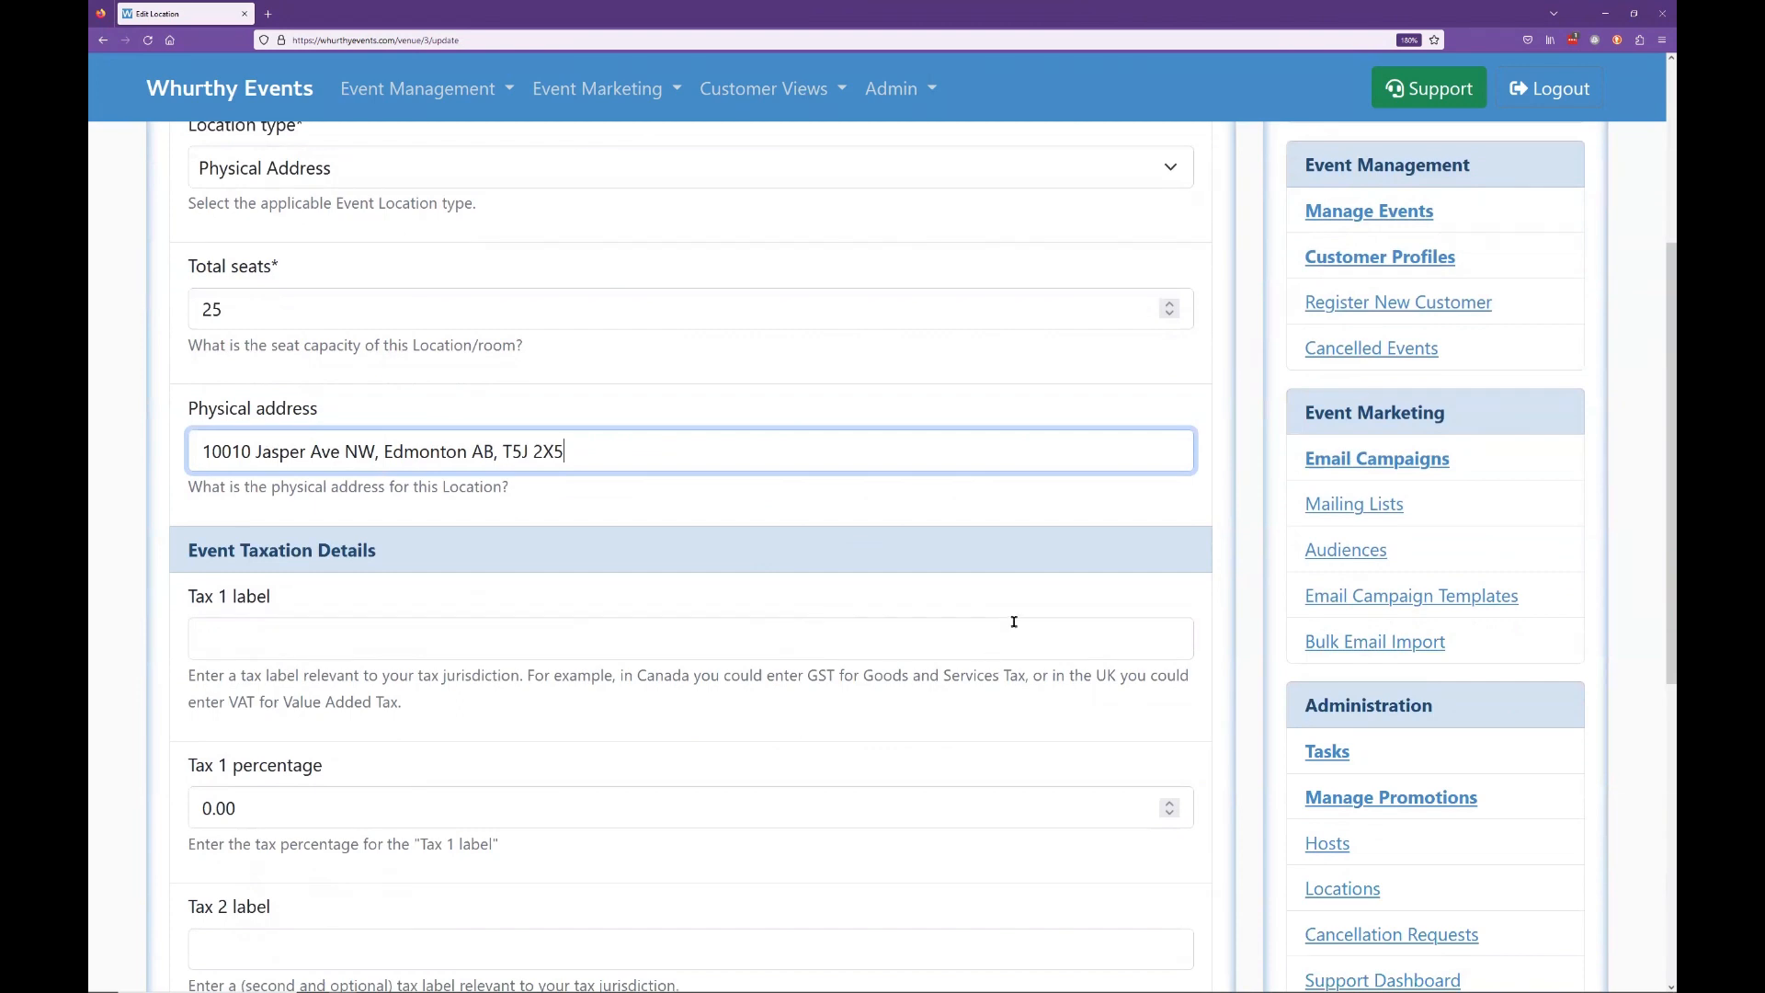
{"action": "scroll", "coordinate": [837, 603], "scroll_direction": "down", "scroll_amount": 4}
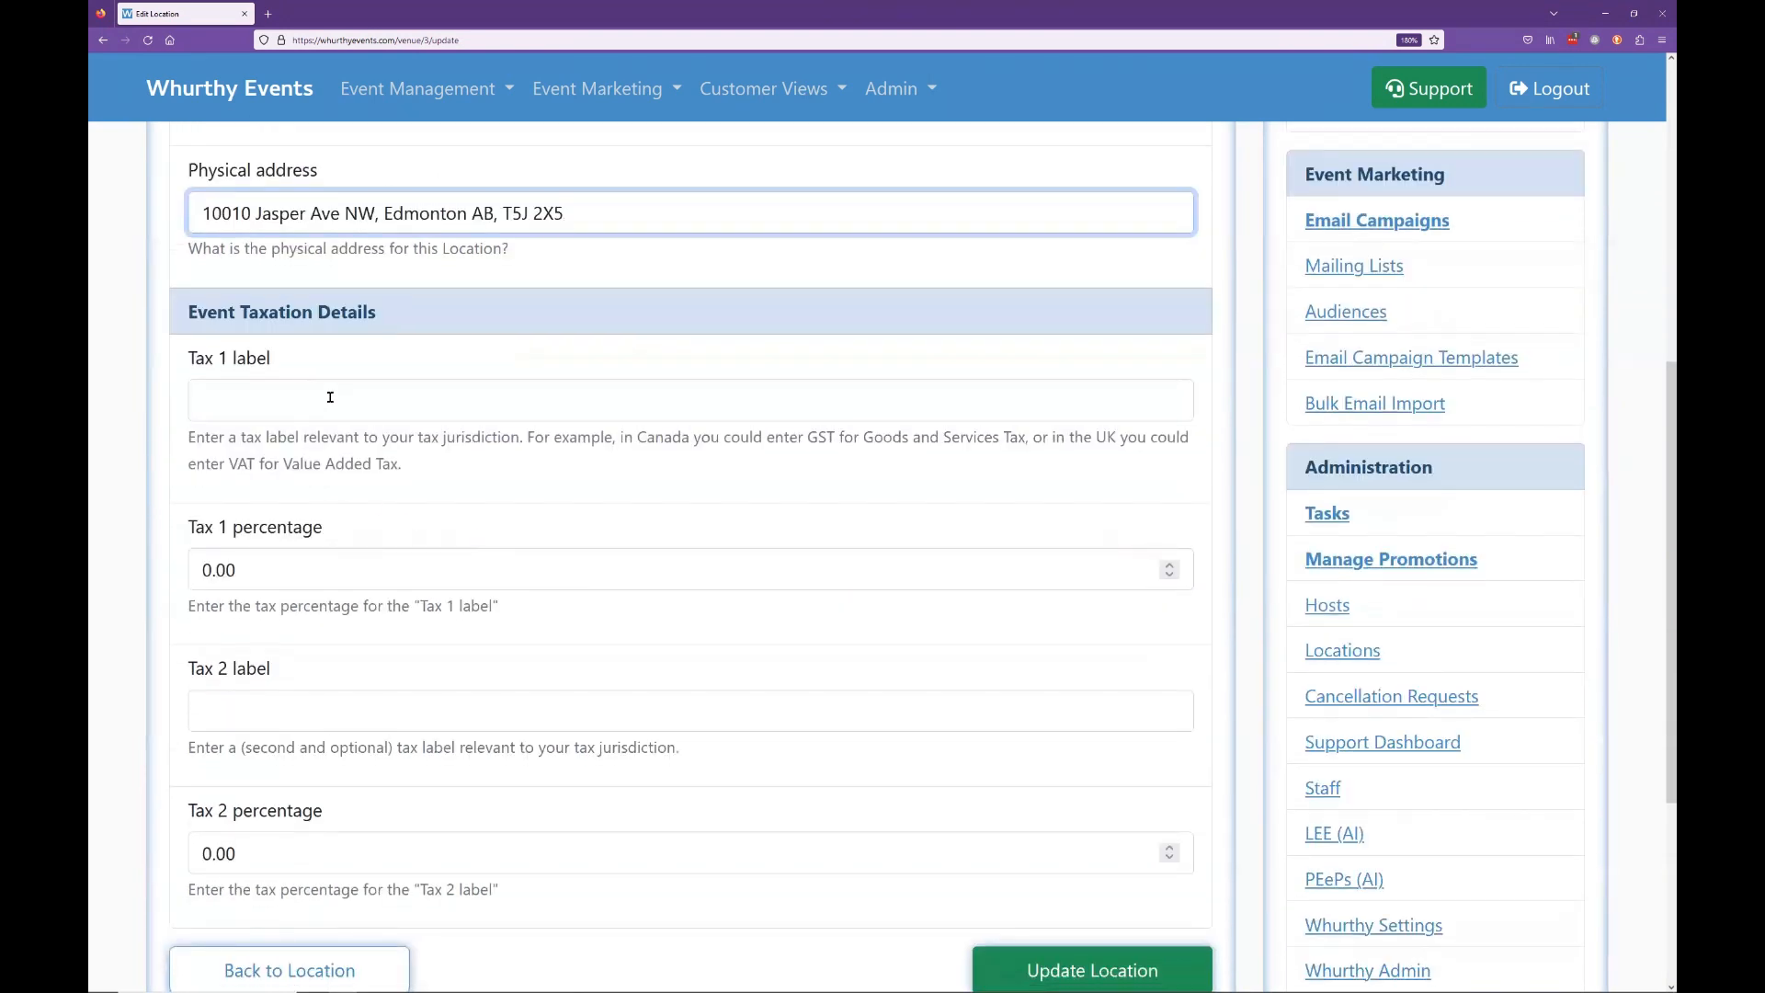
{"action": "left_click", "coordinate": [336, 387]}
{"action": "type", "text": "GST"}
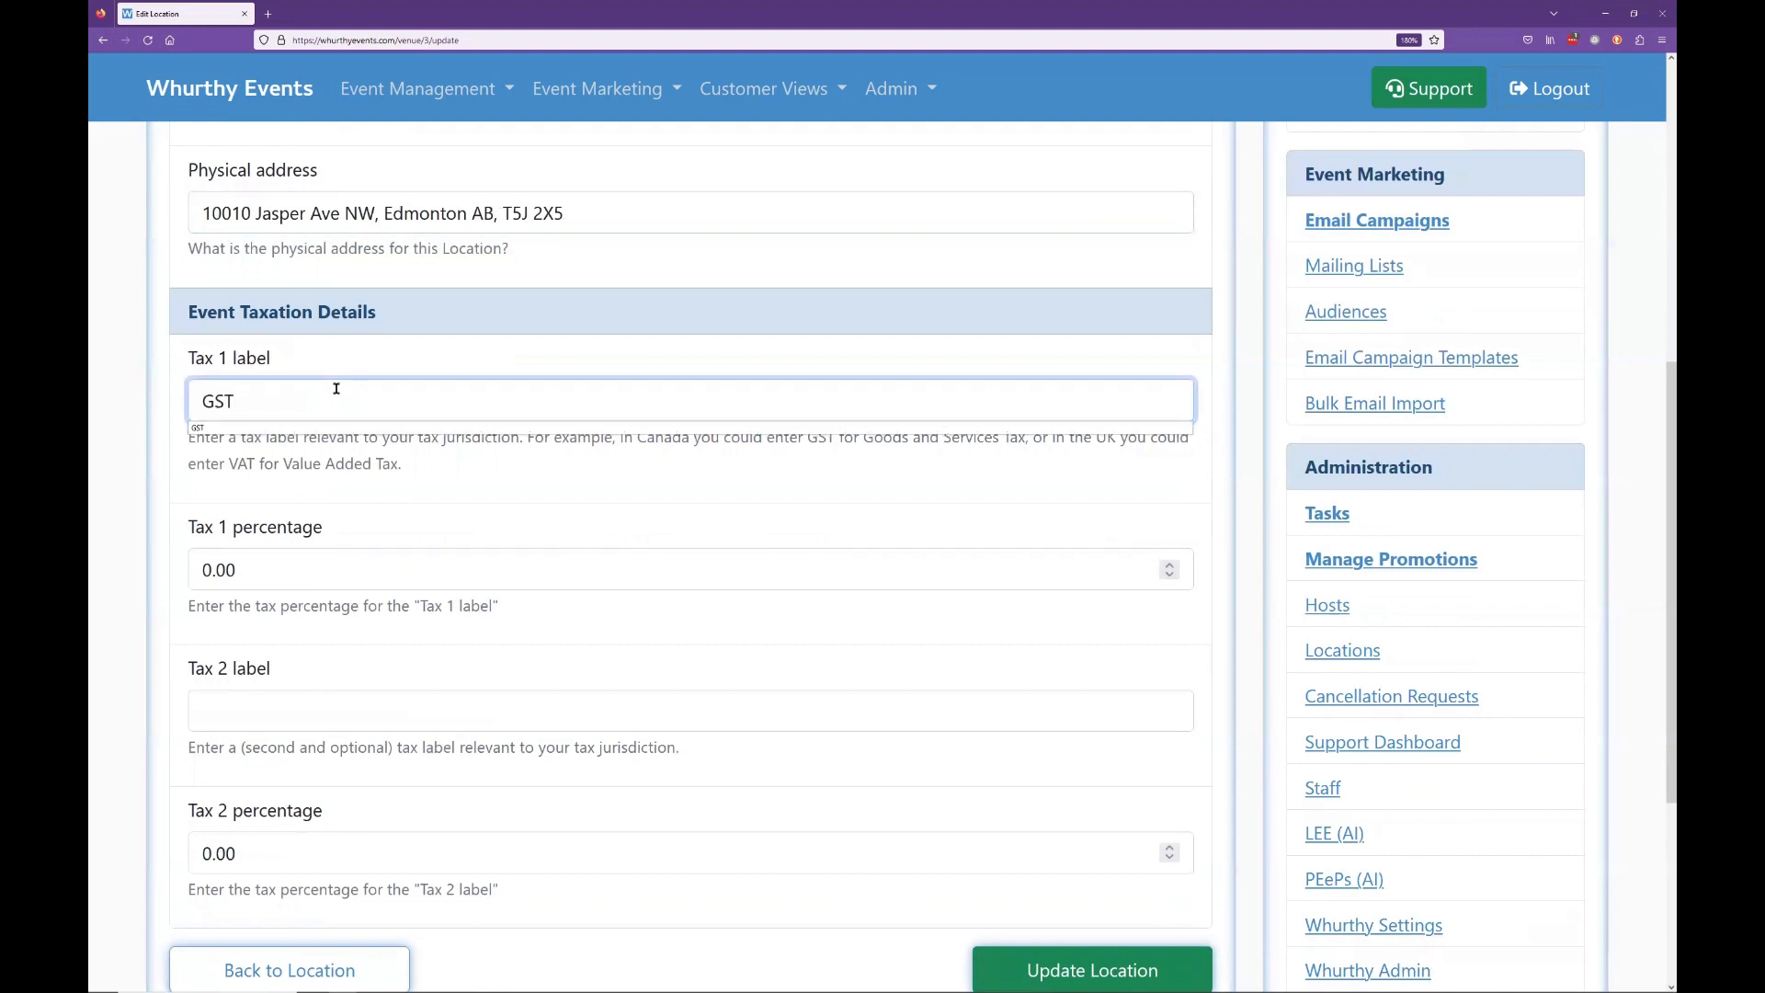
{"action": "left_click", "coordinate": [300, 430]}
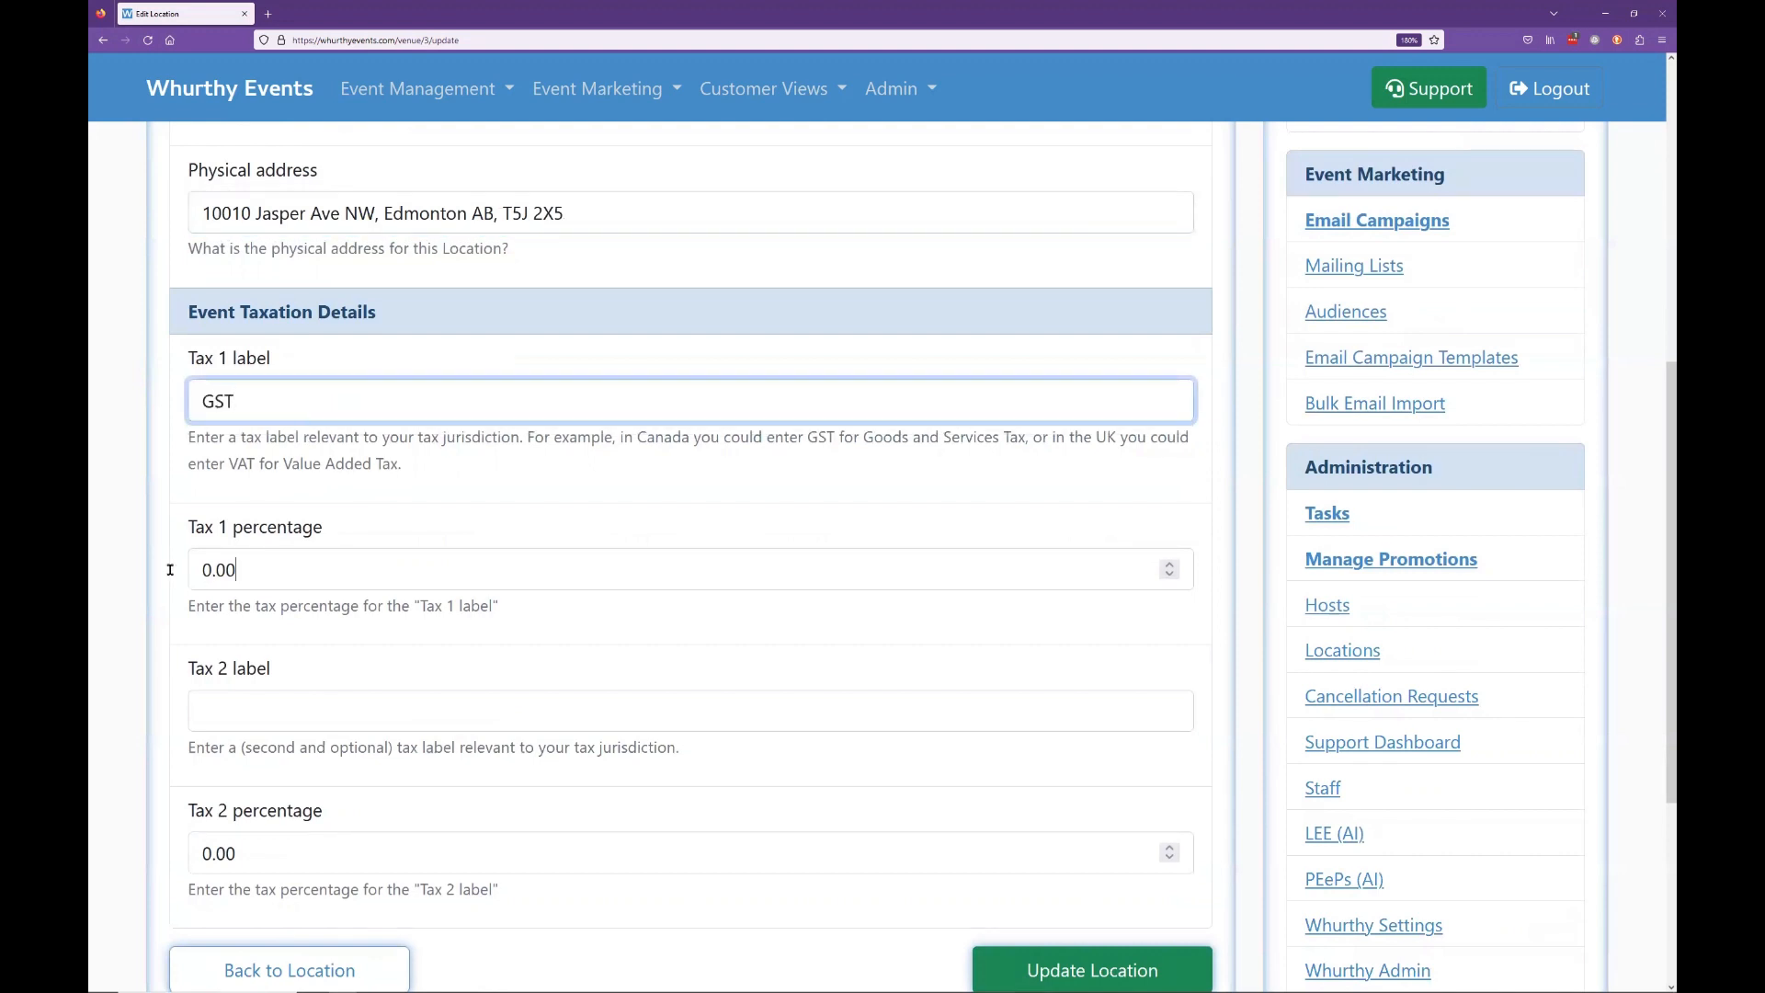
{"action": "key", "text": "Tab"}
{"action": "type", "text": "5"}
{"action": "left_click", "coordinate": [481, 627]}
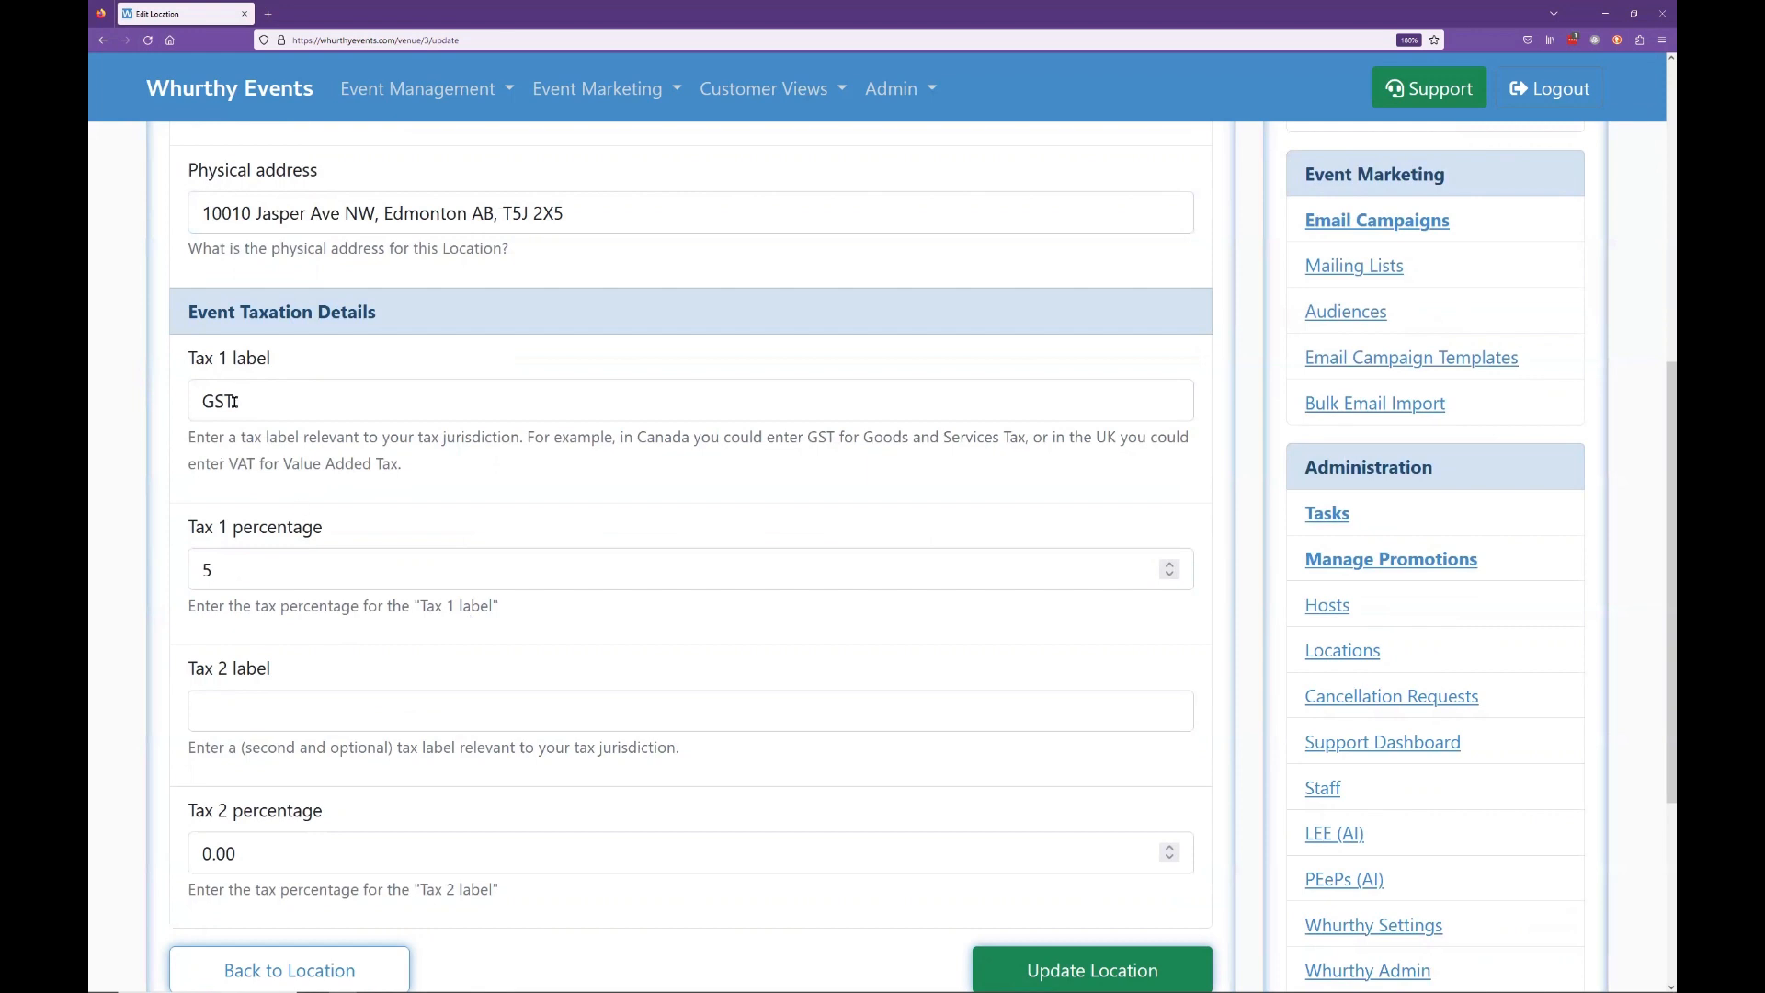
{"action": "scroll", "coordinate": [634, 610], "scroll_direction": "down", "scroll_amount": 3}
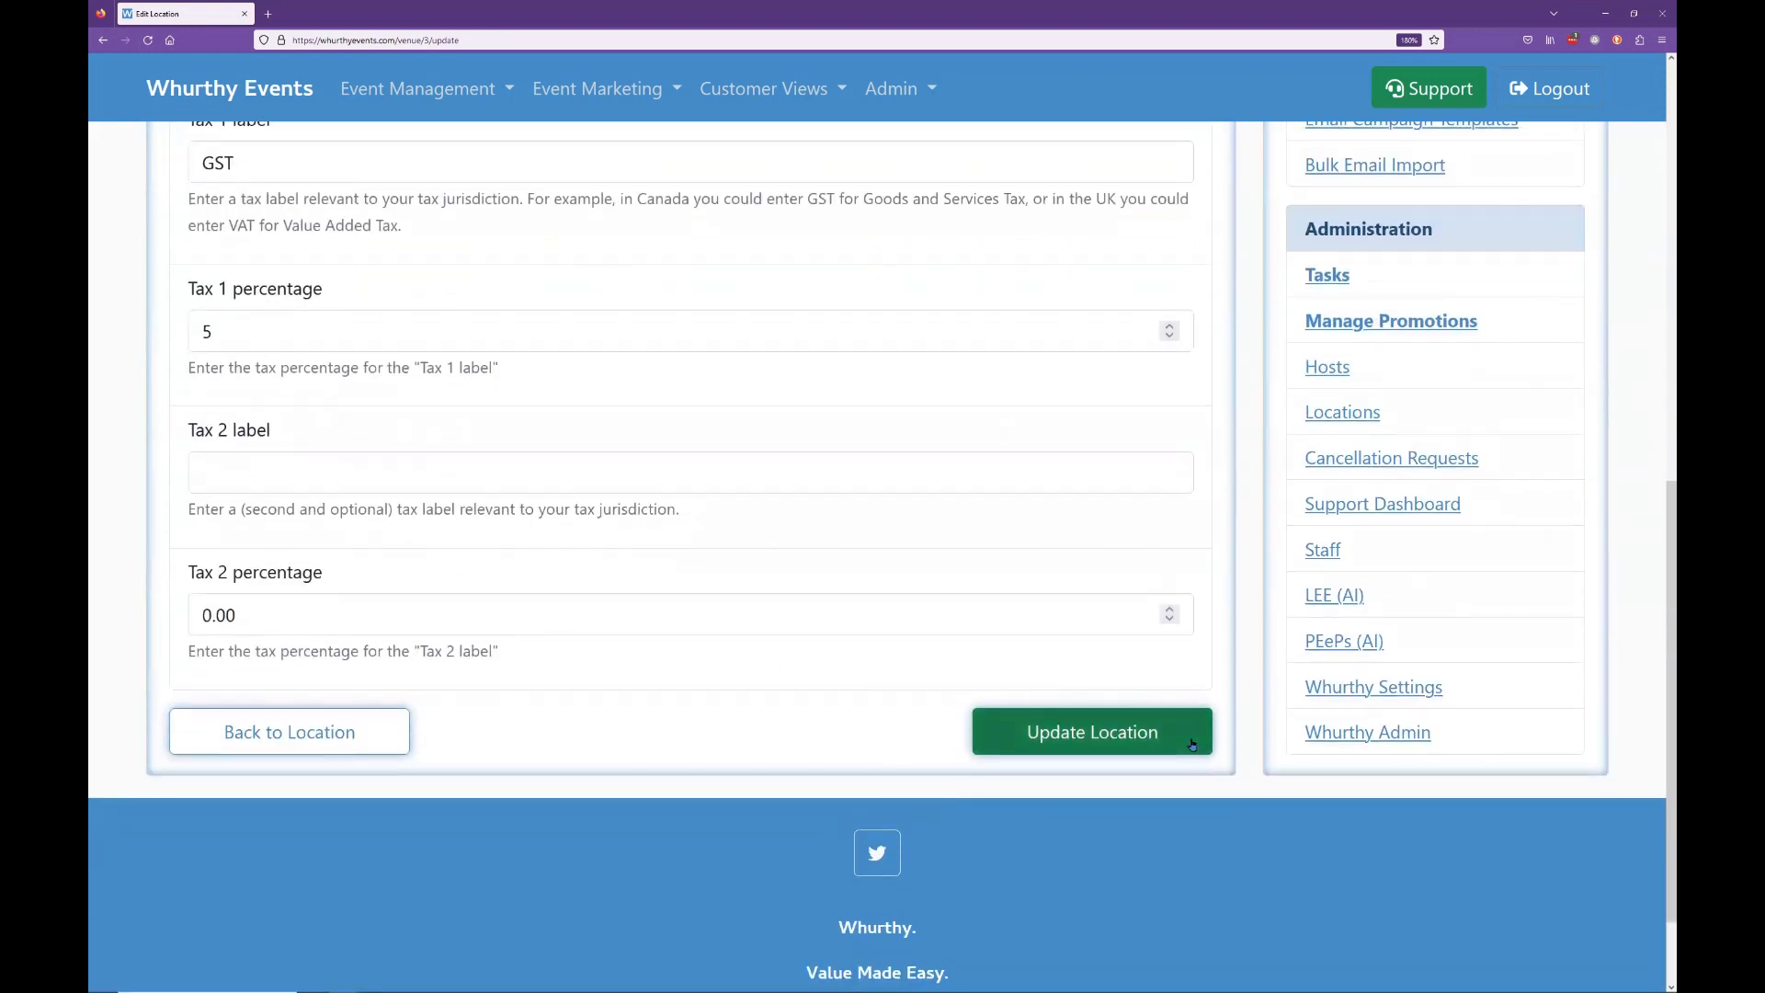
{"action": "left_click", "coordinate": [1192, 745]}
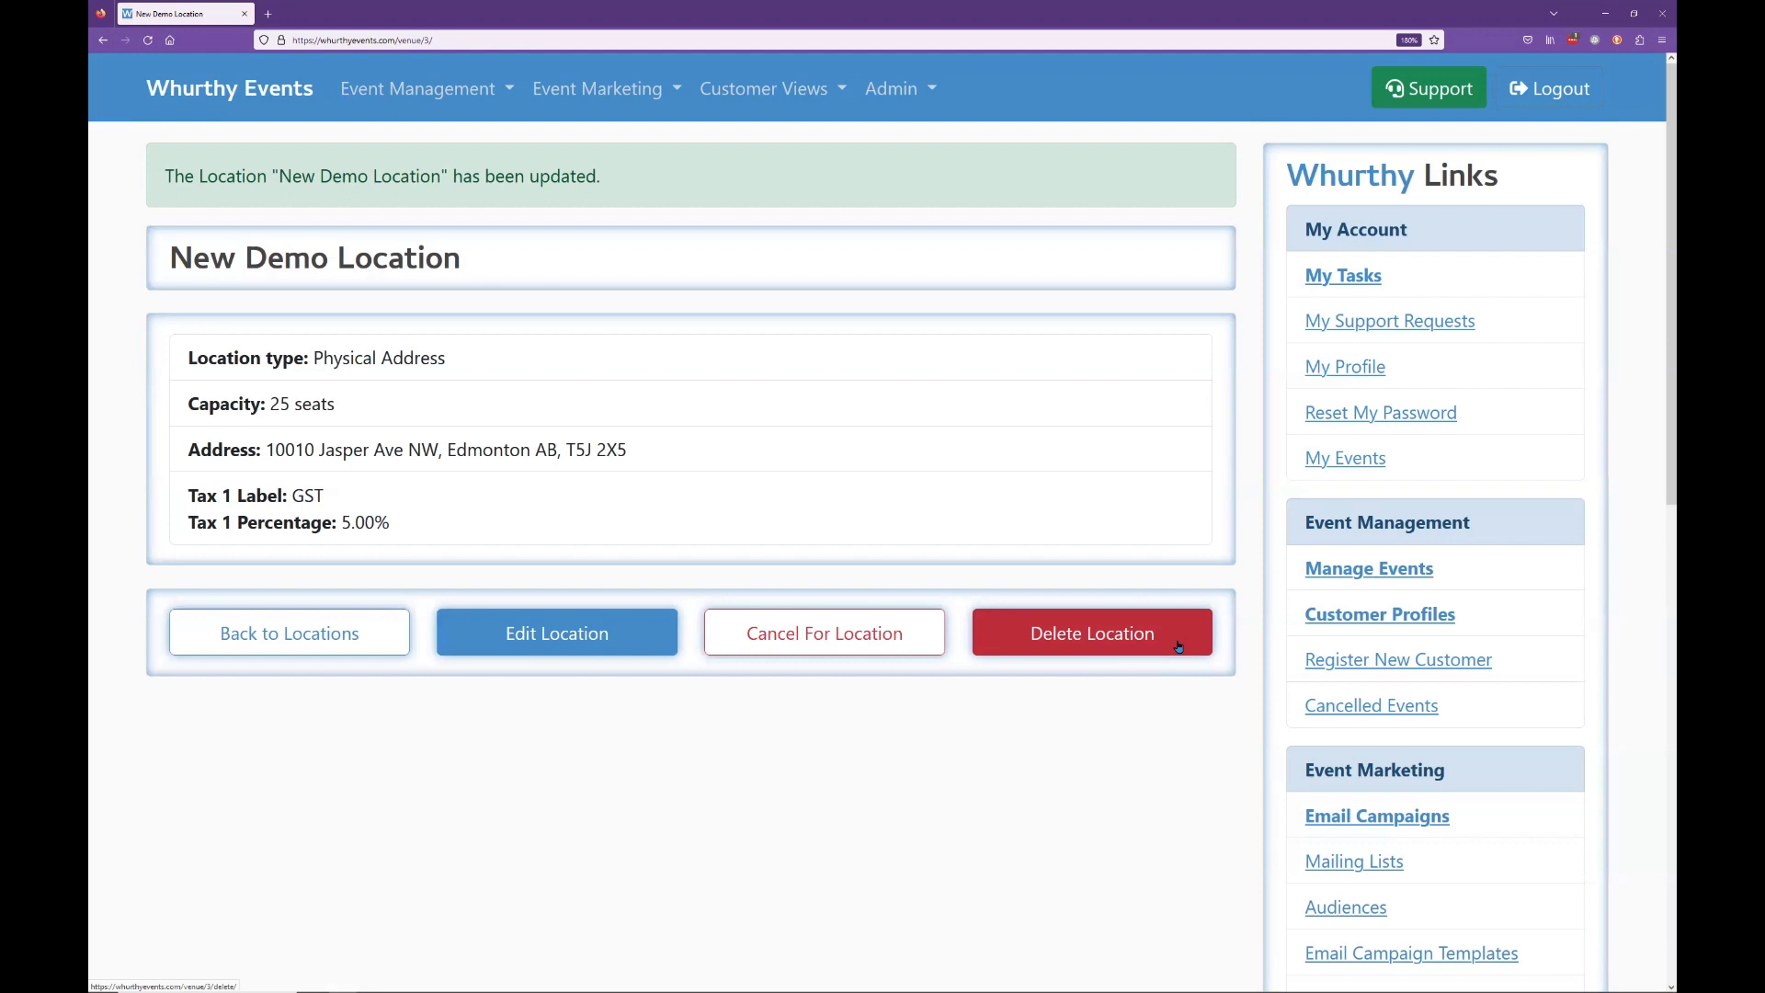
Step: Review the deletion warning for New Demo Location and permanently delete the location
{"action": "left_click", "coordinate": [1165, 643]}
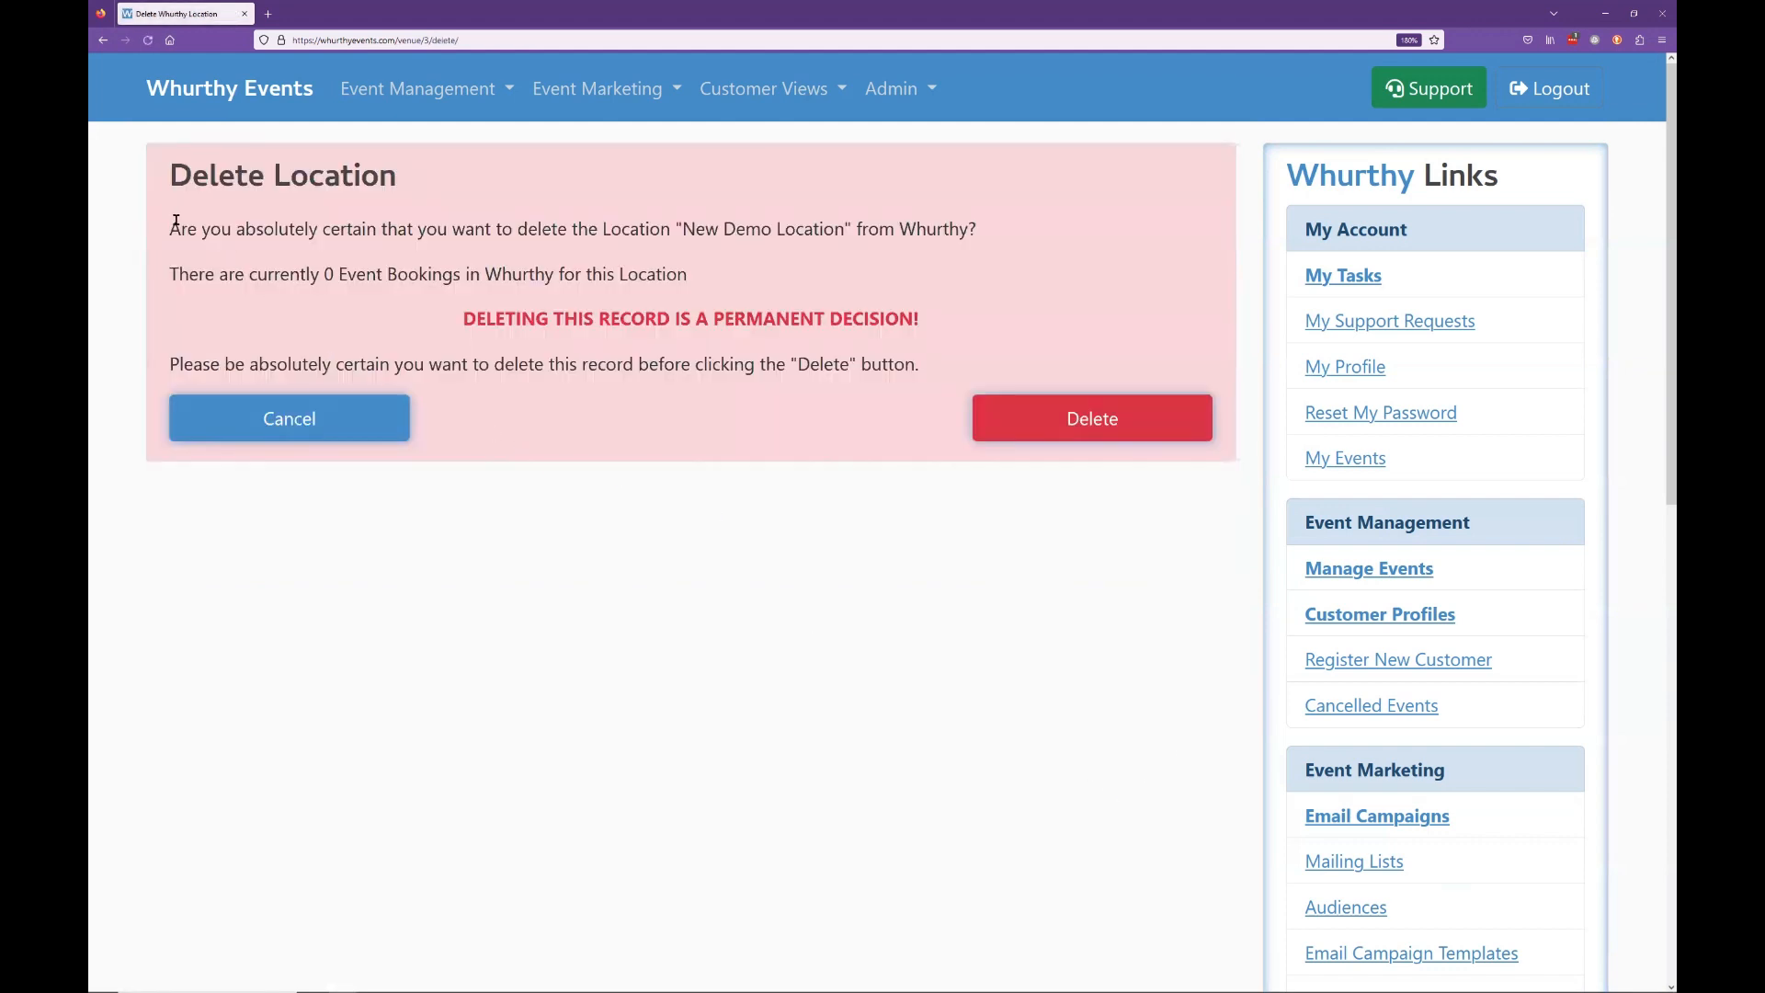
{"action": "left_click_drag", "start_coordinate": [170, 227], "coordinate": [997, 238]}
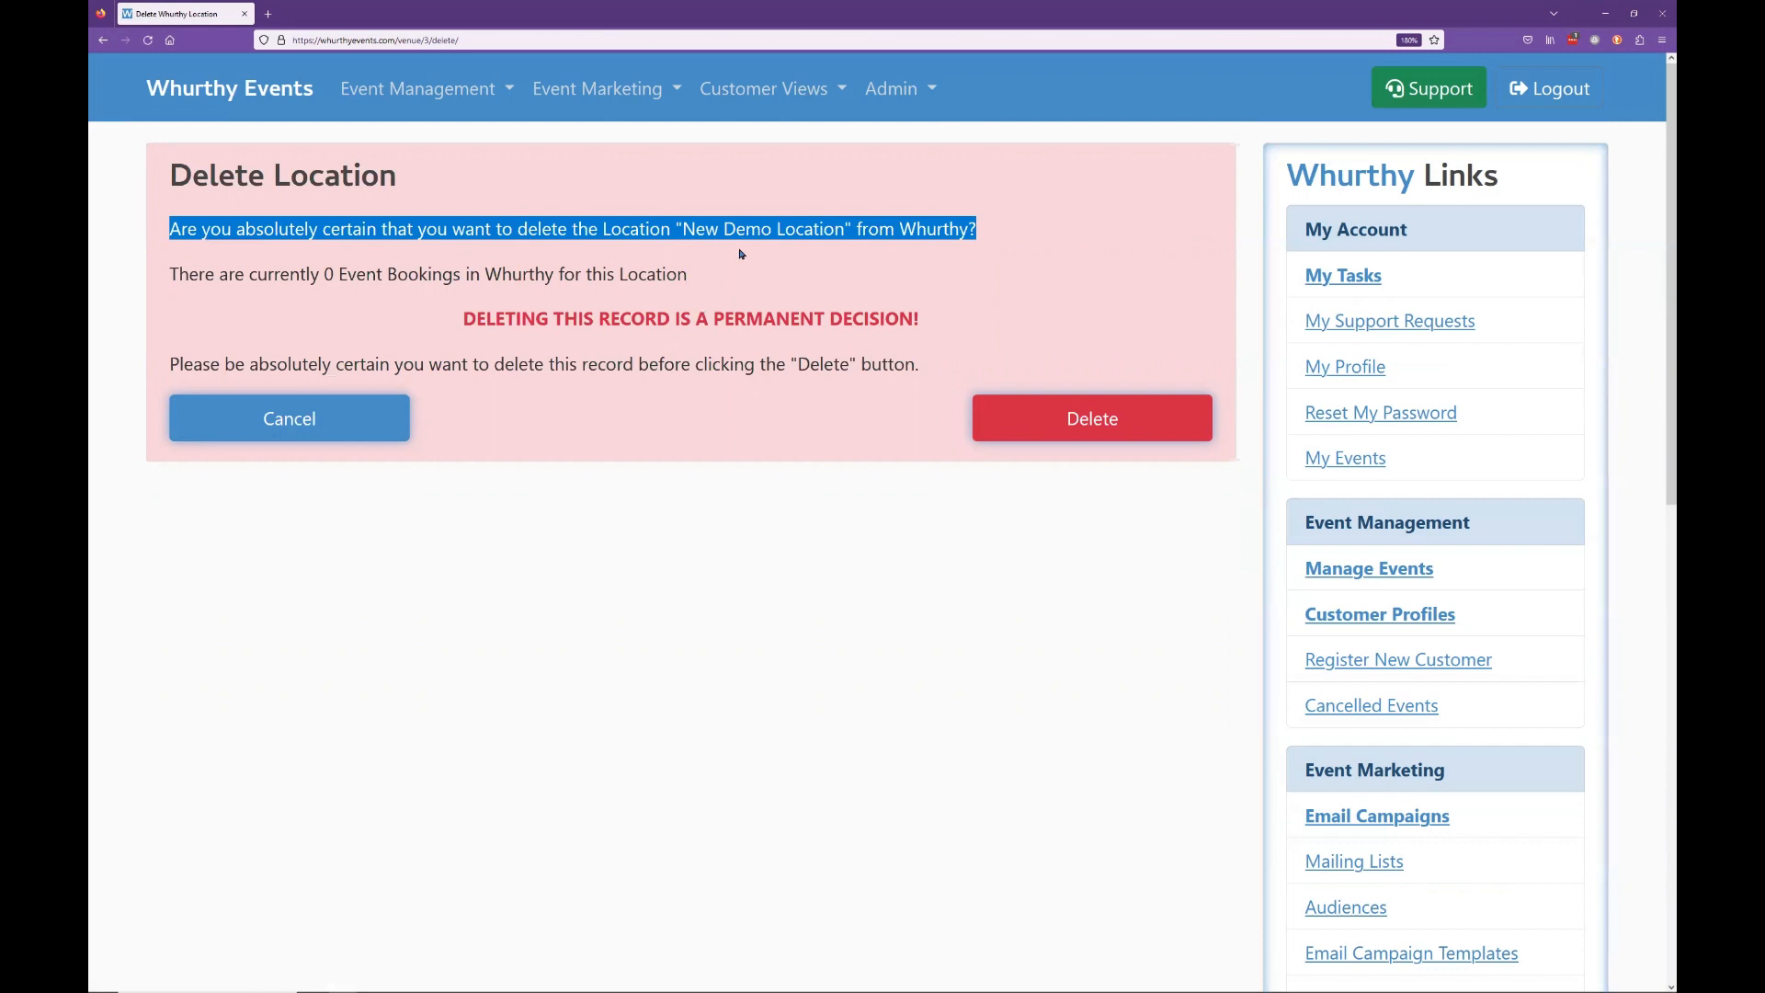
{"action": "left_click_drag", "start_coordinate": [731, 274], "coordinate": [166, 268]}
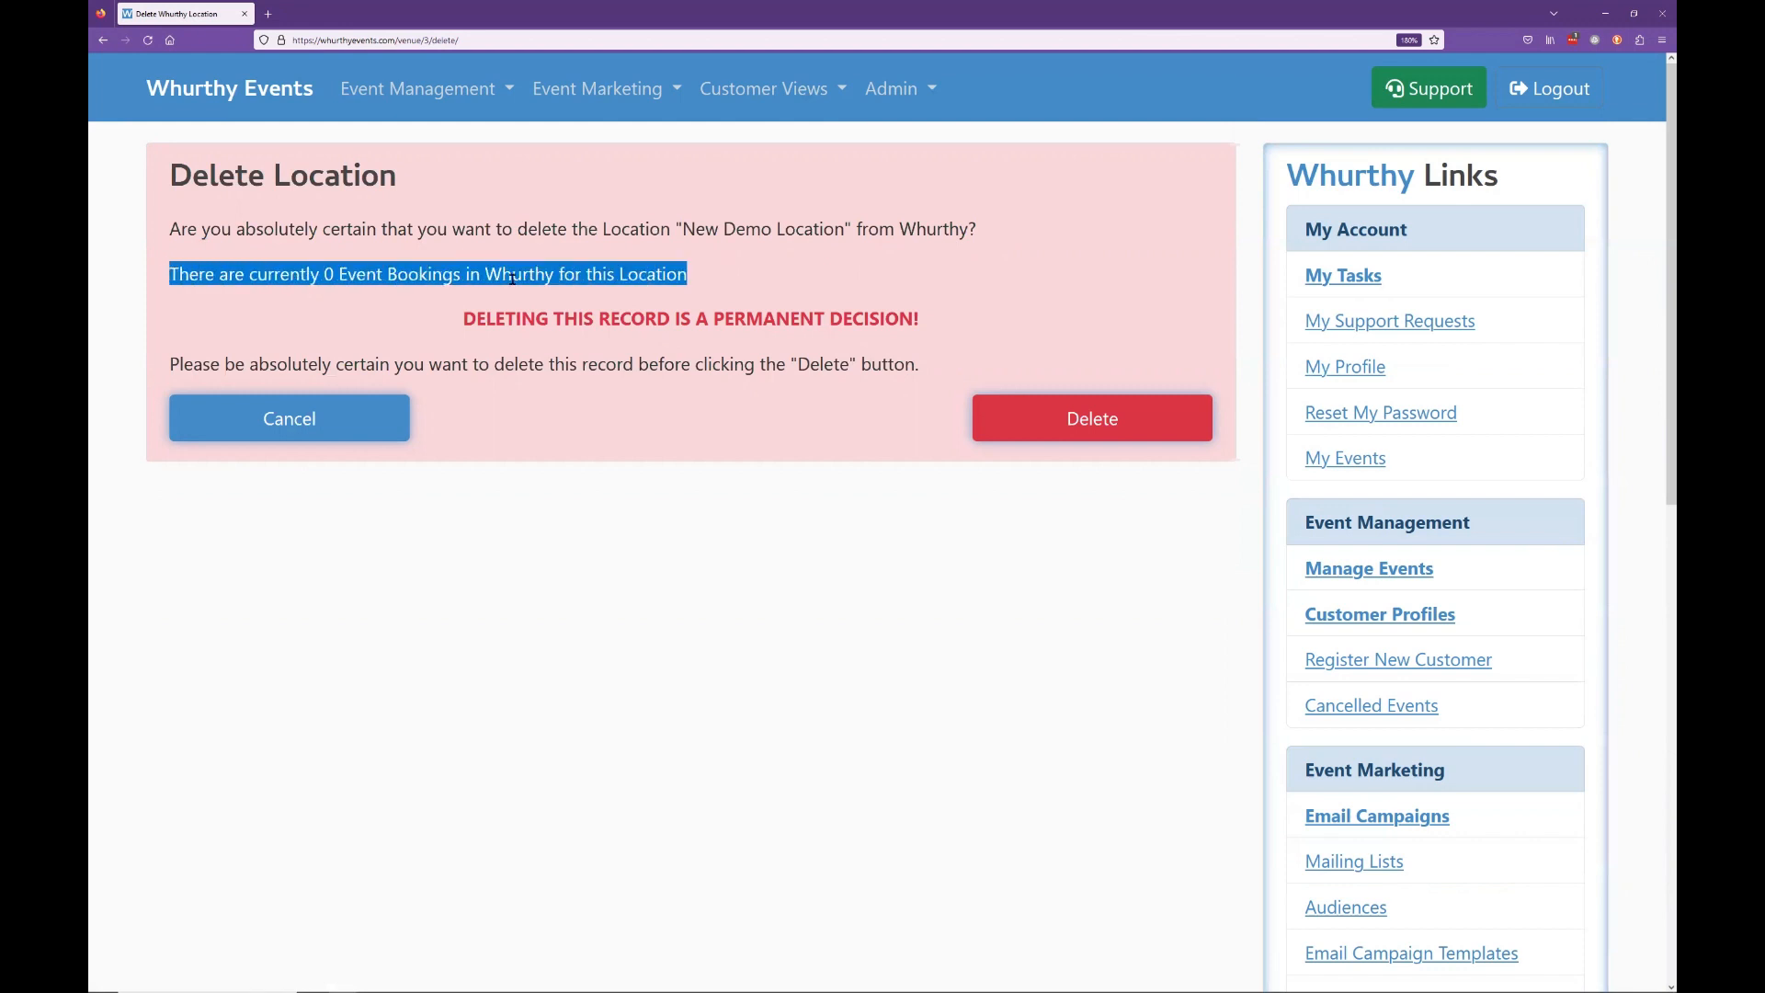
{"action": "left_click", "coordinate": [715, 284]}
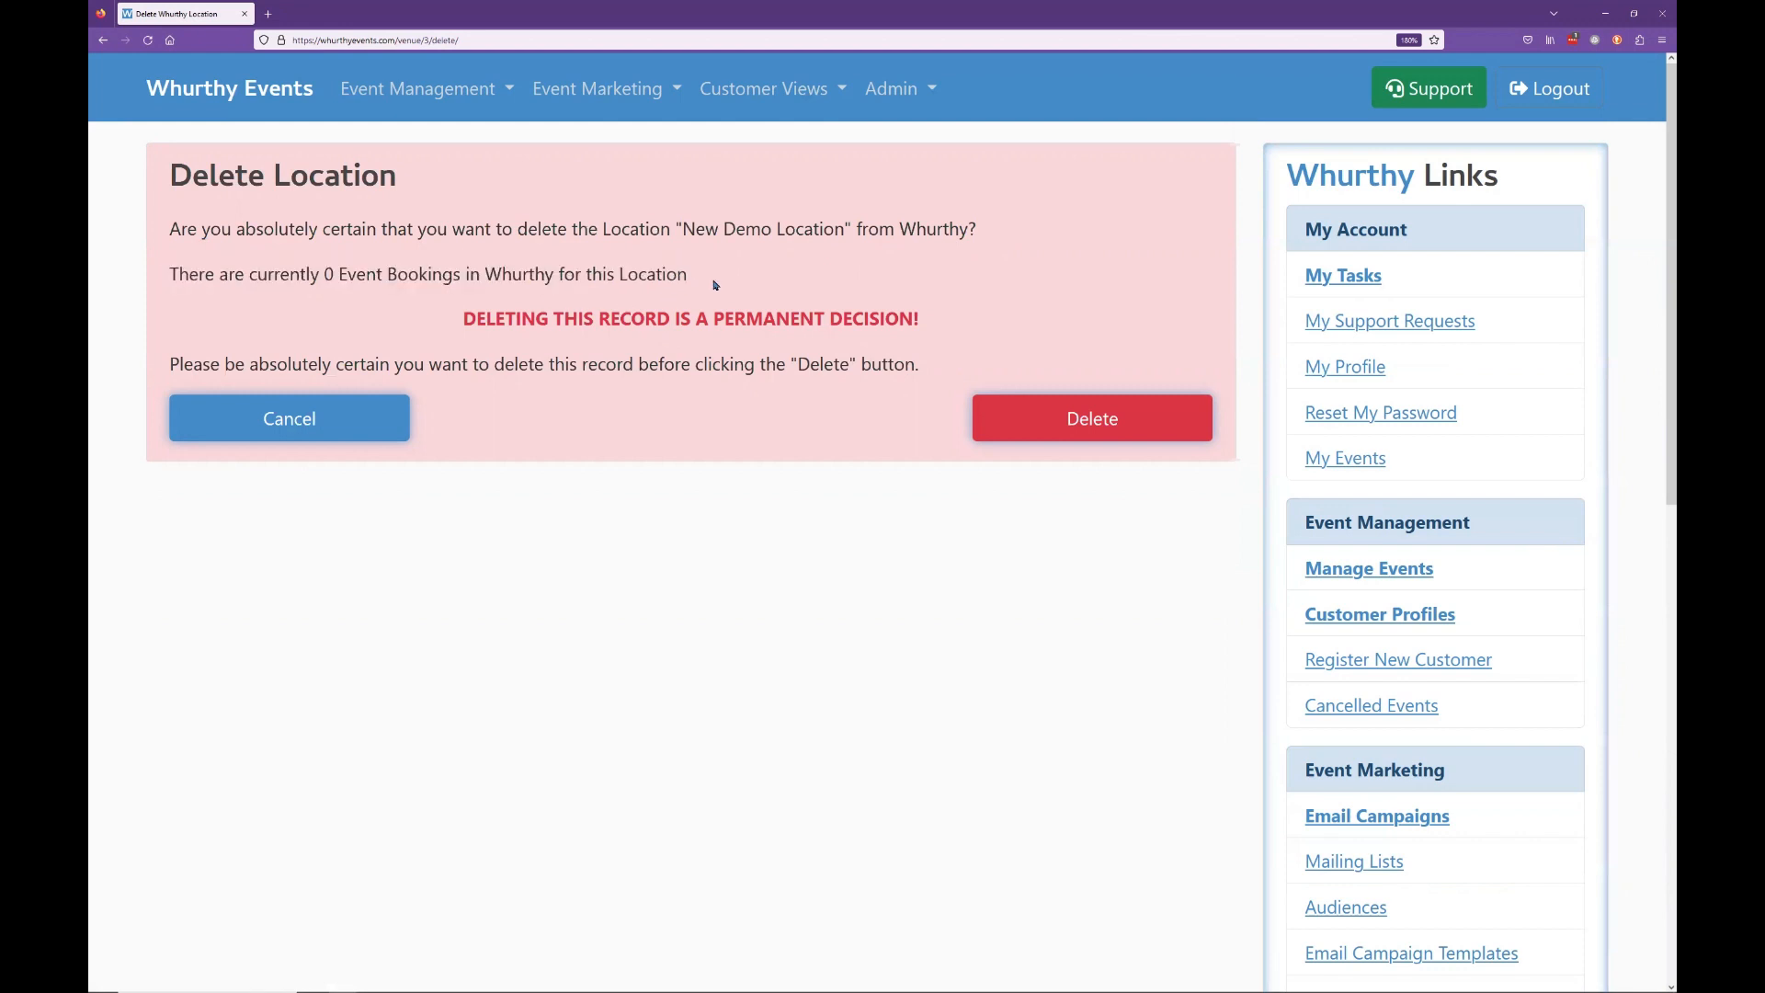
{"action": "left_click_drag", "start_coordinate": [933, 327], "coordinate": [464, 318]}
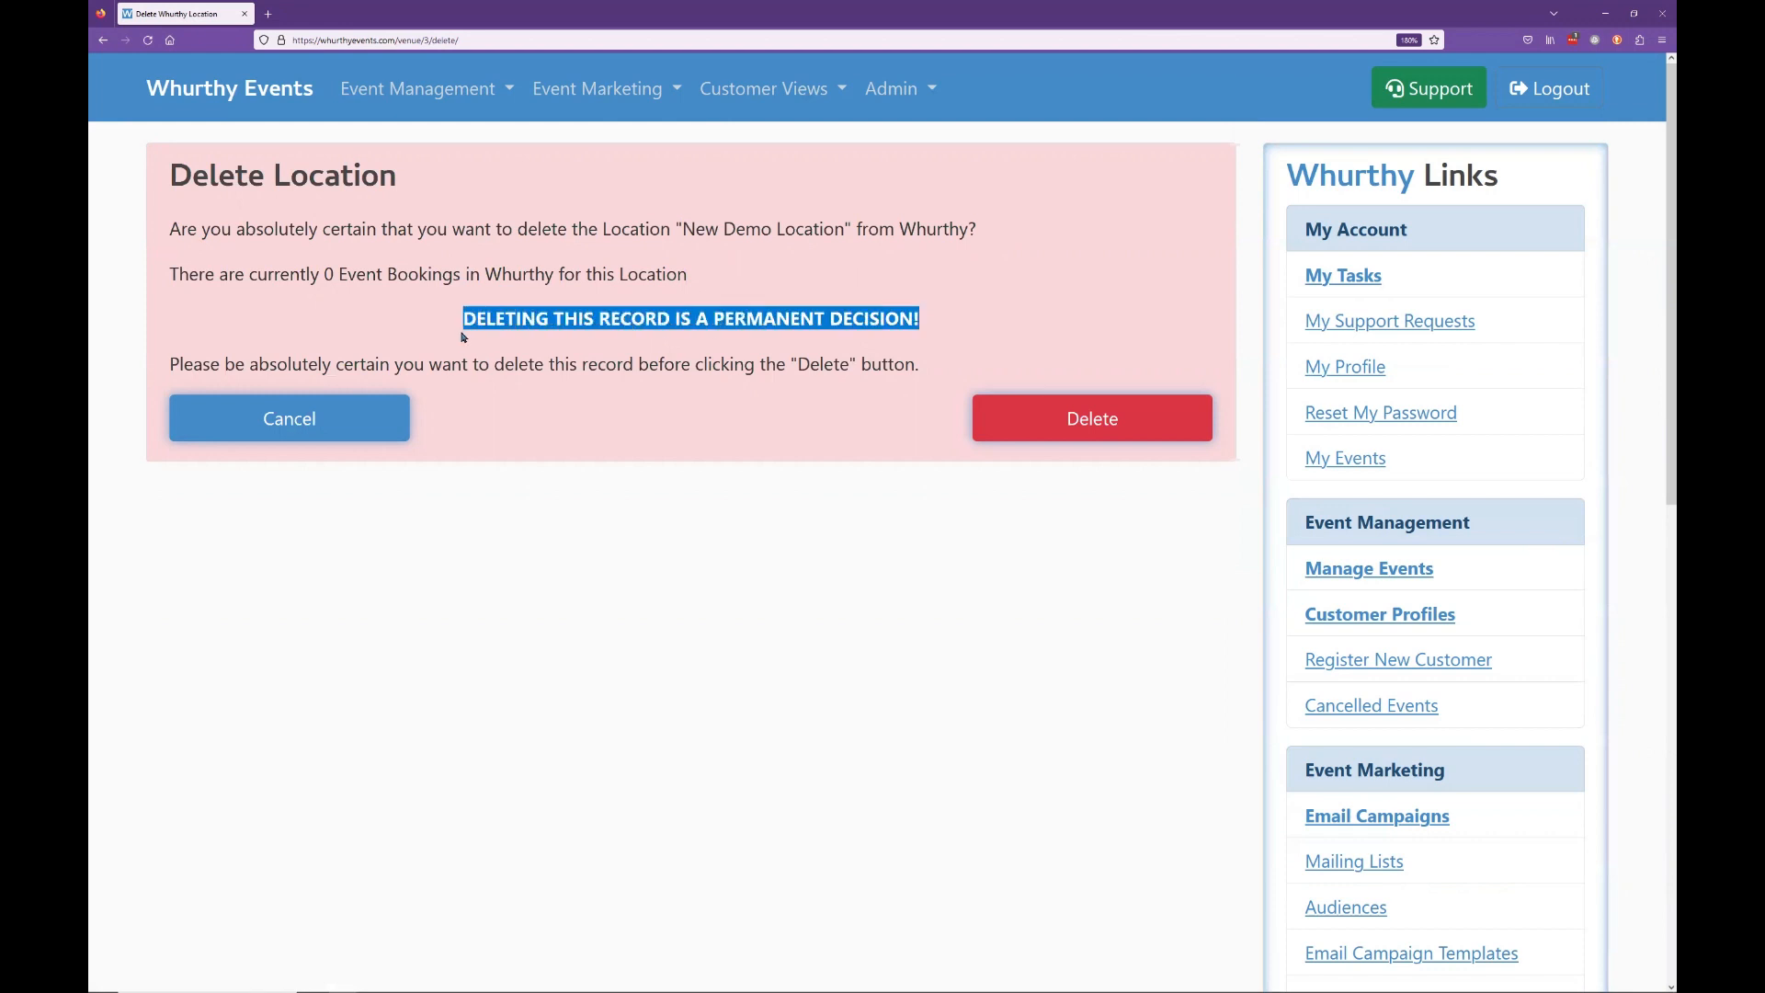
{"action": "left_click", "coordinate": [731, 303]}
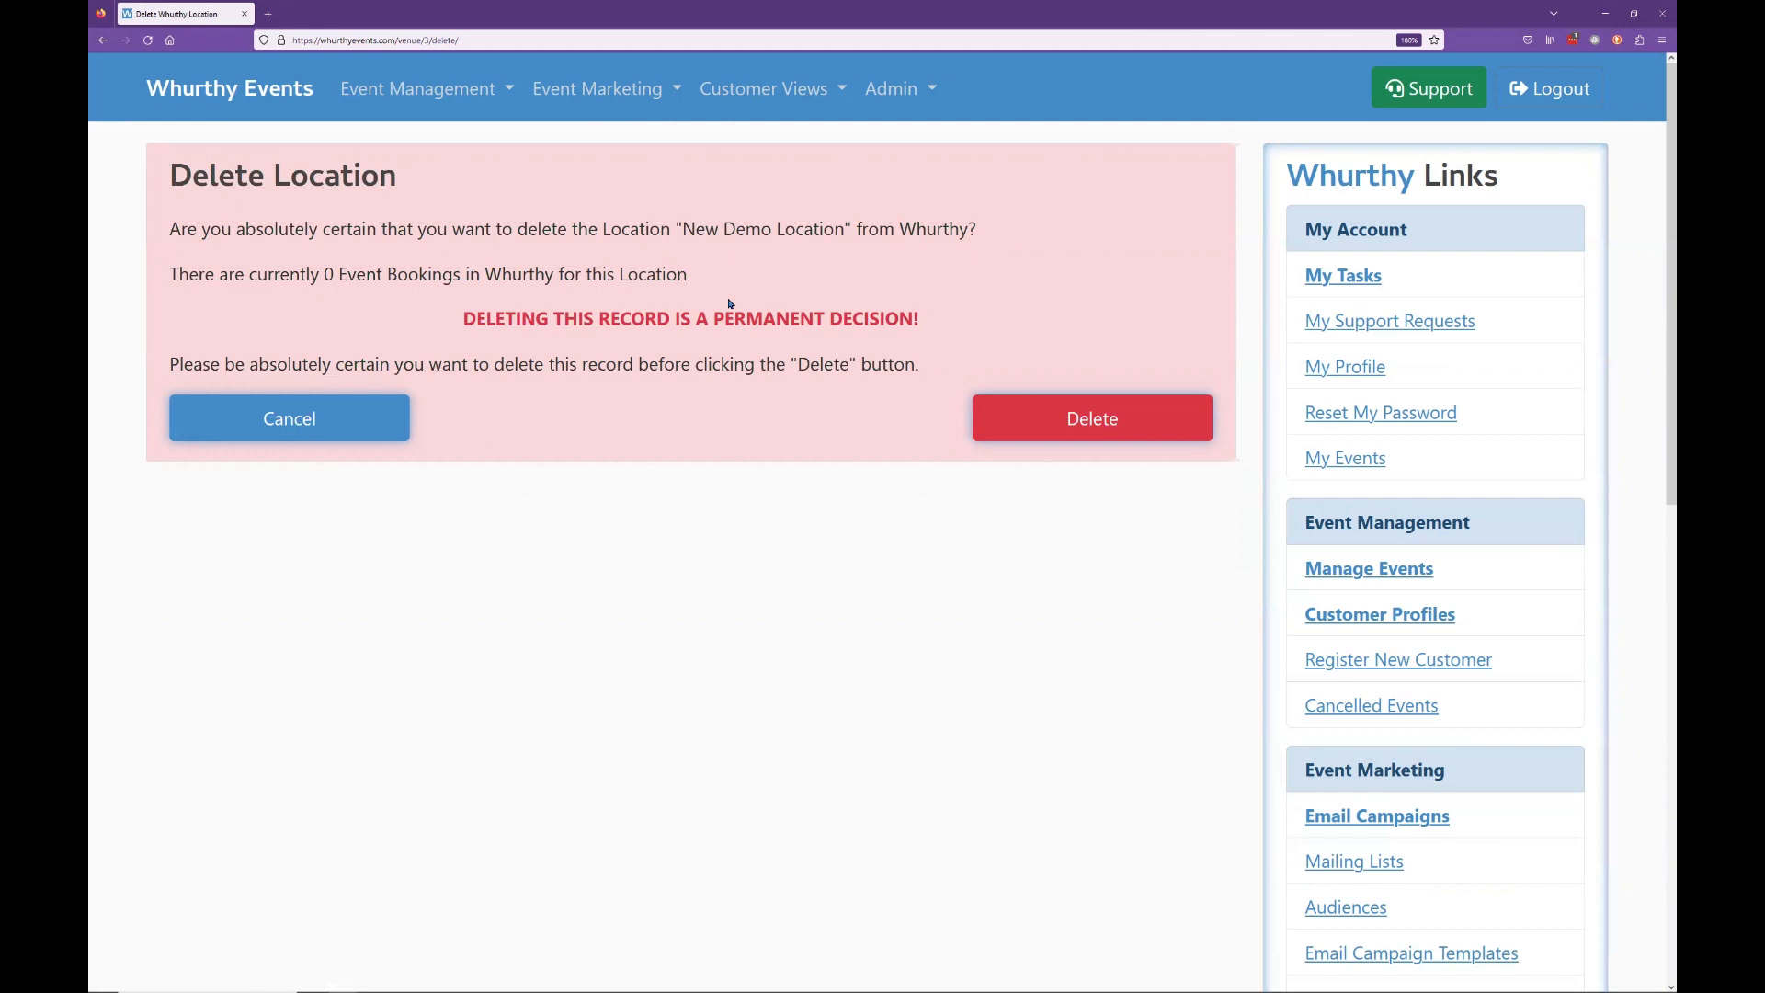
{"action": "left_click", "coordinate": [1168, 423]}
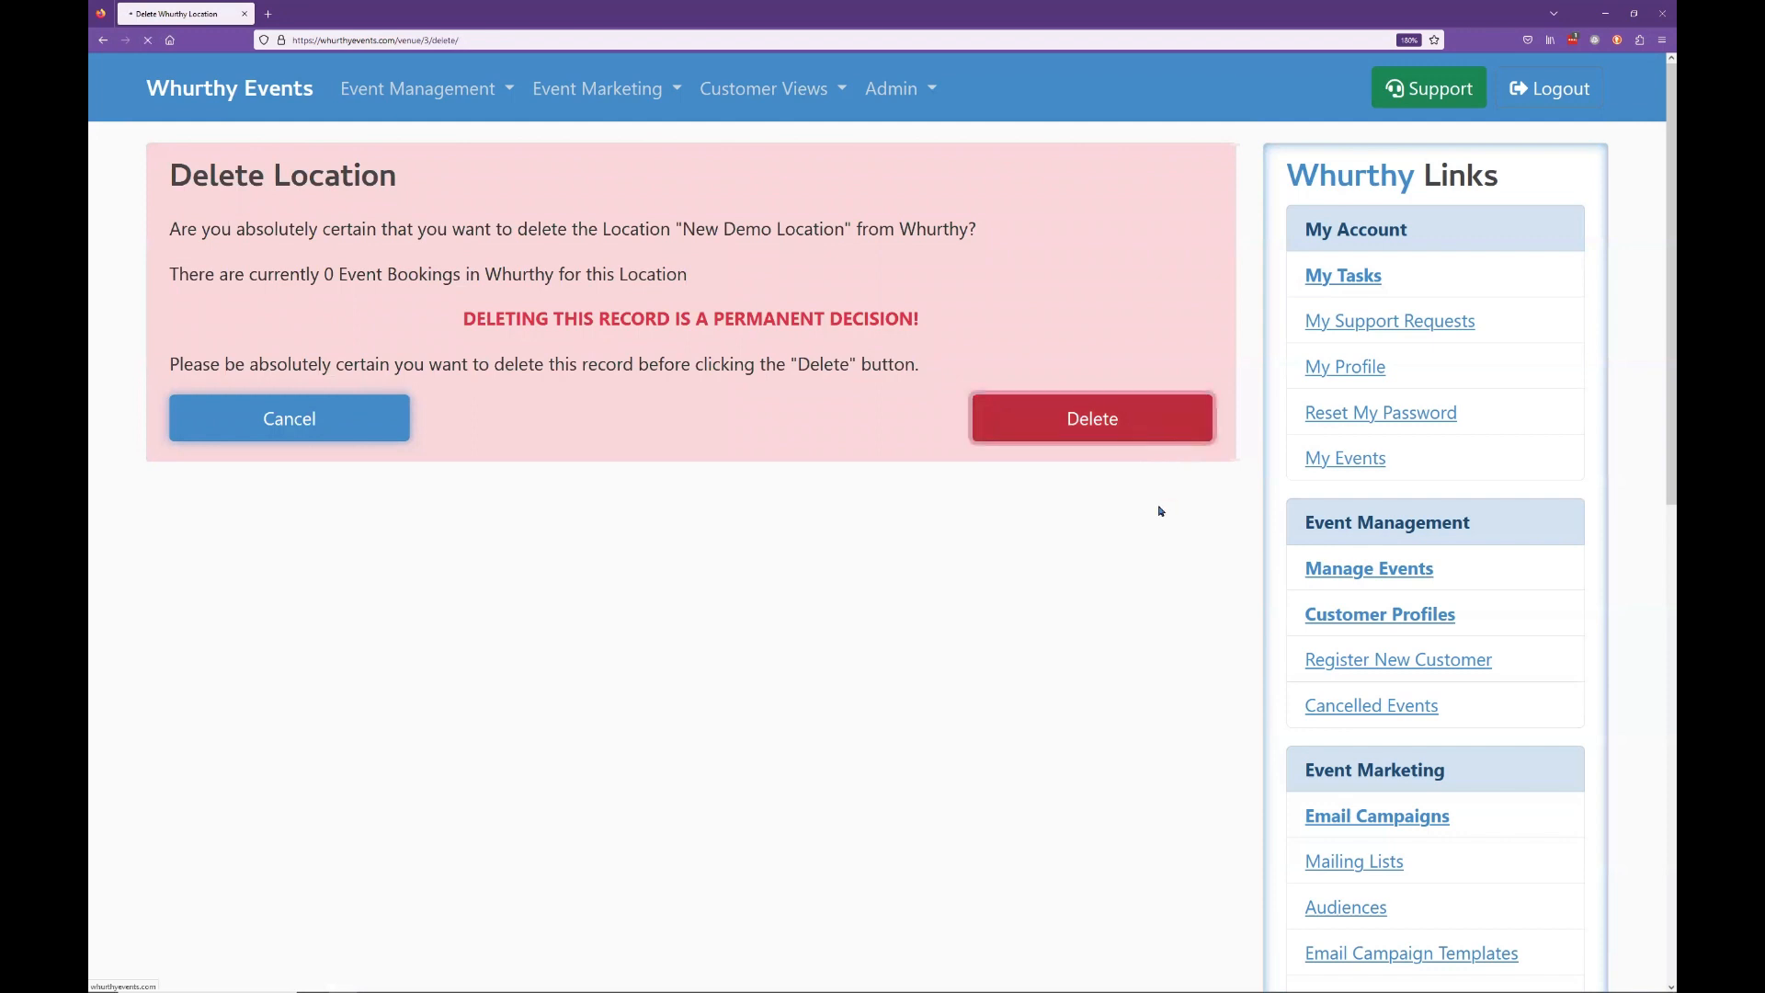
Step: Review the remaining locations and open the deletion confirmation for Test Physical Venue
{"action": "scroll", "coordinate": [940, 526], "scroll_direction": "down", "scroll_amount": 2}
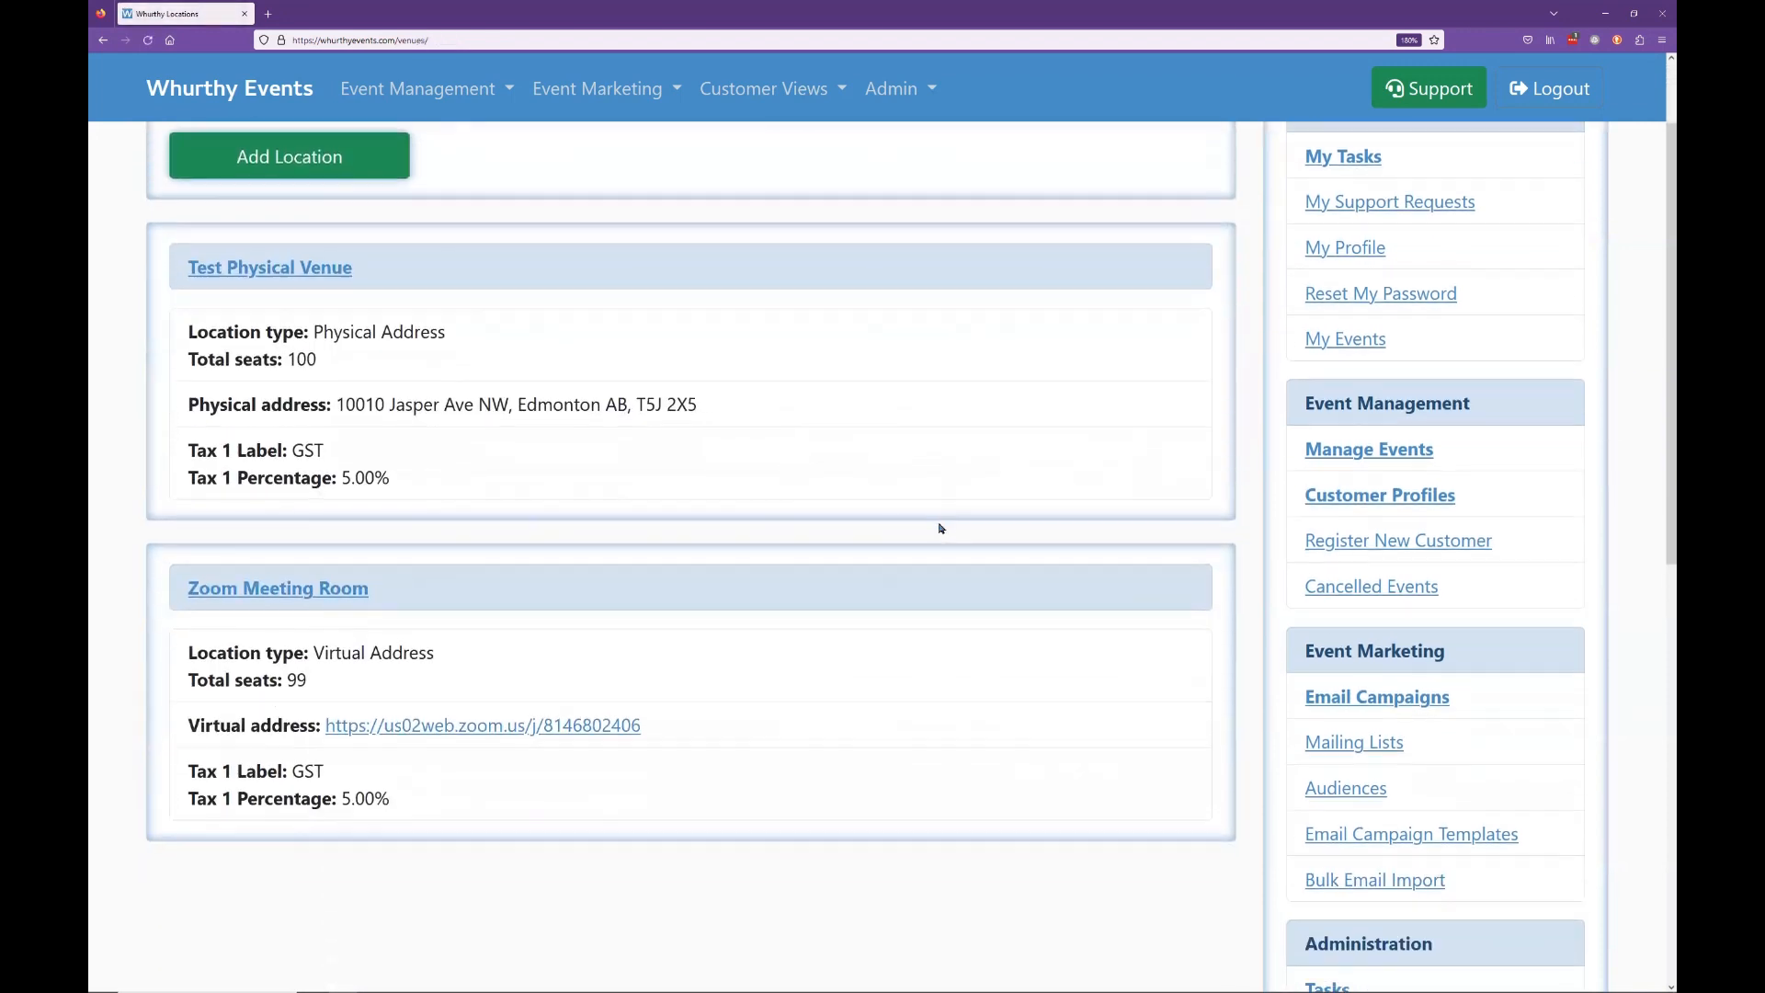
{"action": "scroll", "coordinate": [940, 526], "scroll_direction": "up", "scroll_amount": 2}
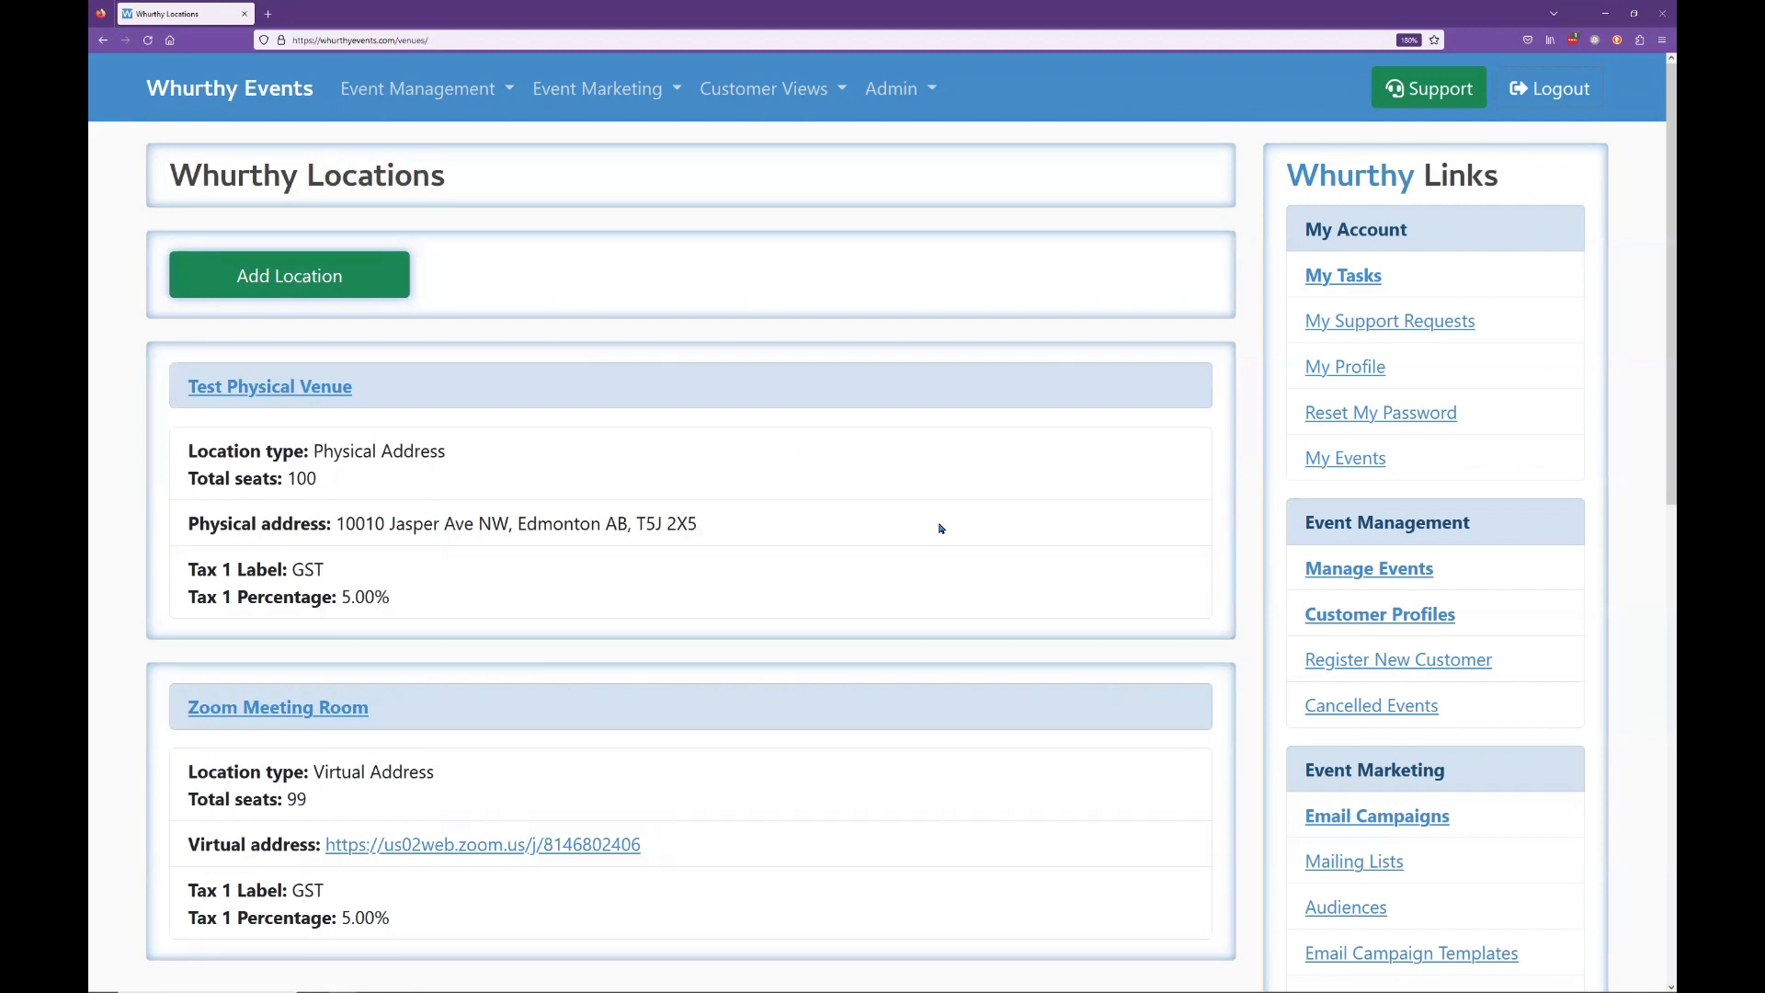
{"action": "left_click", "coordinate": [336, 391]}
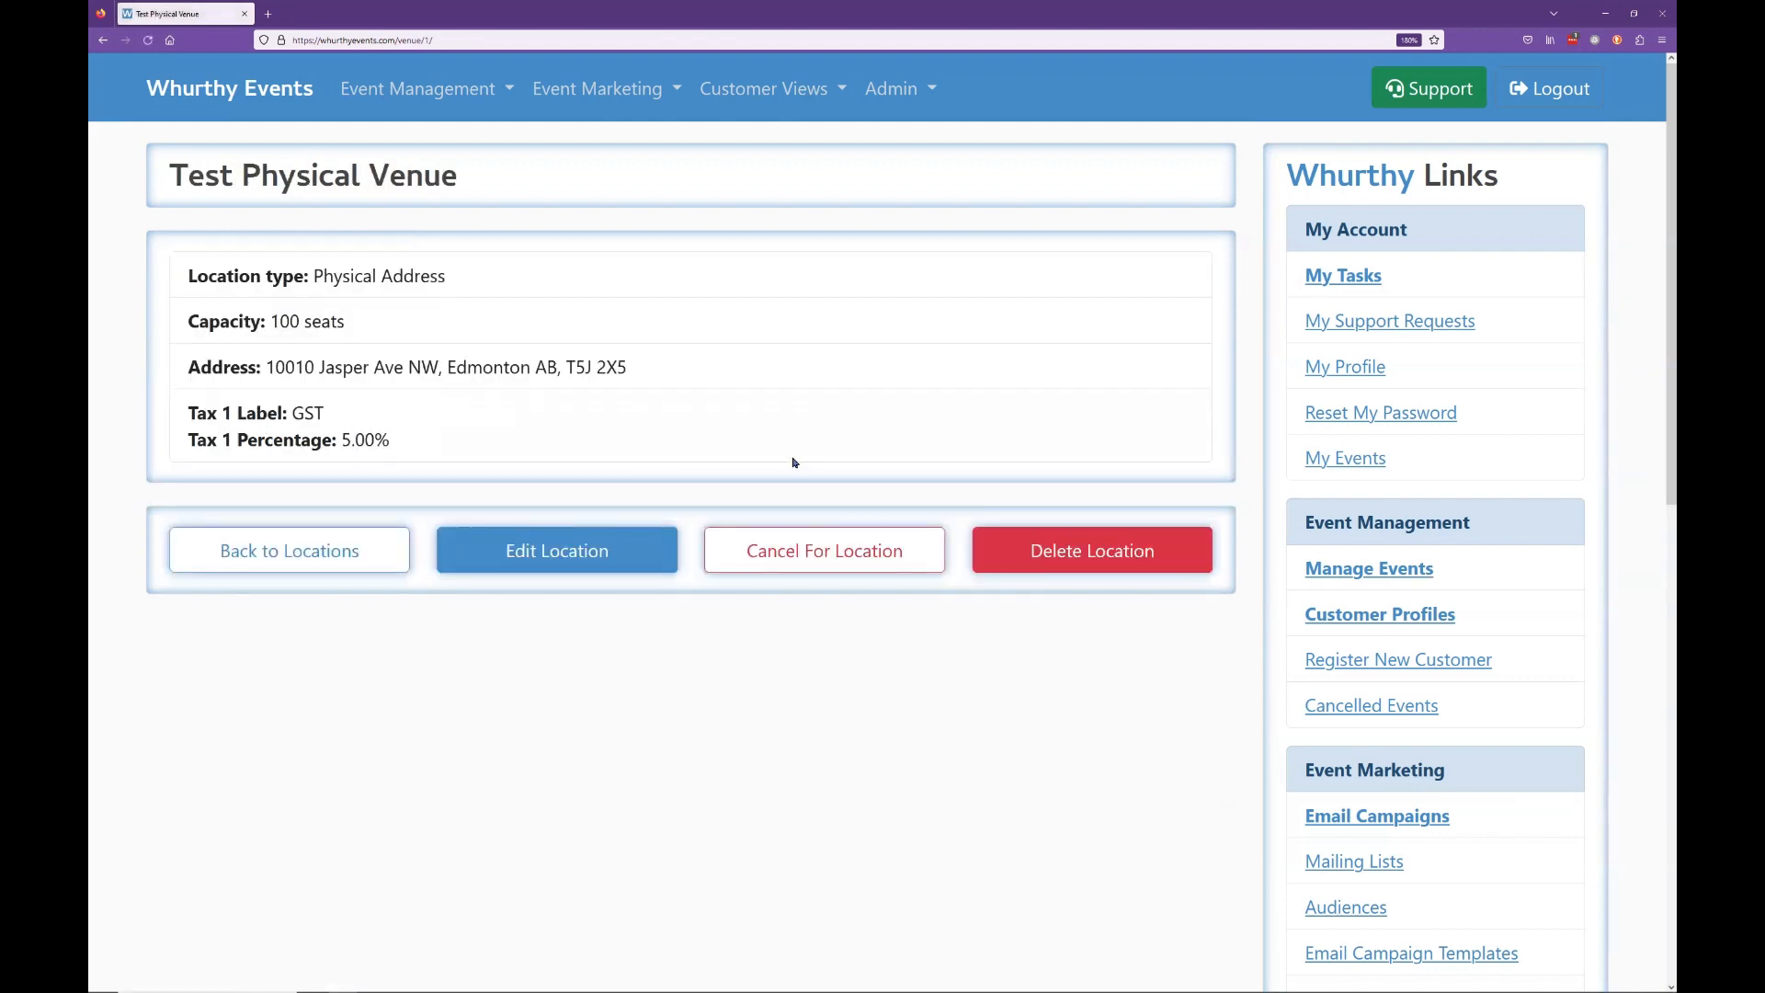
{"action": "left_click", "coordinate": [1188, 560]}
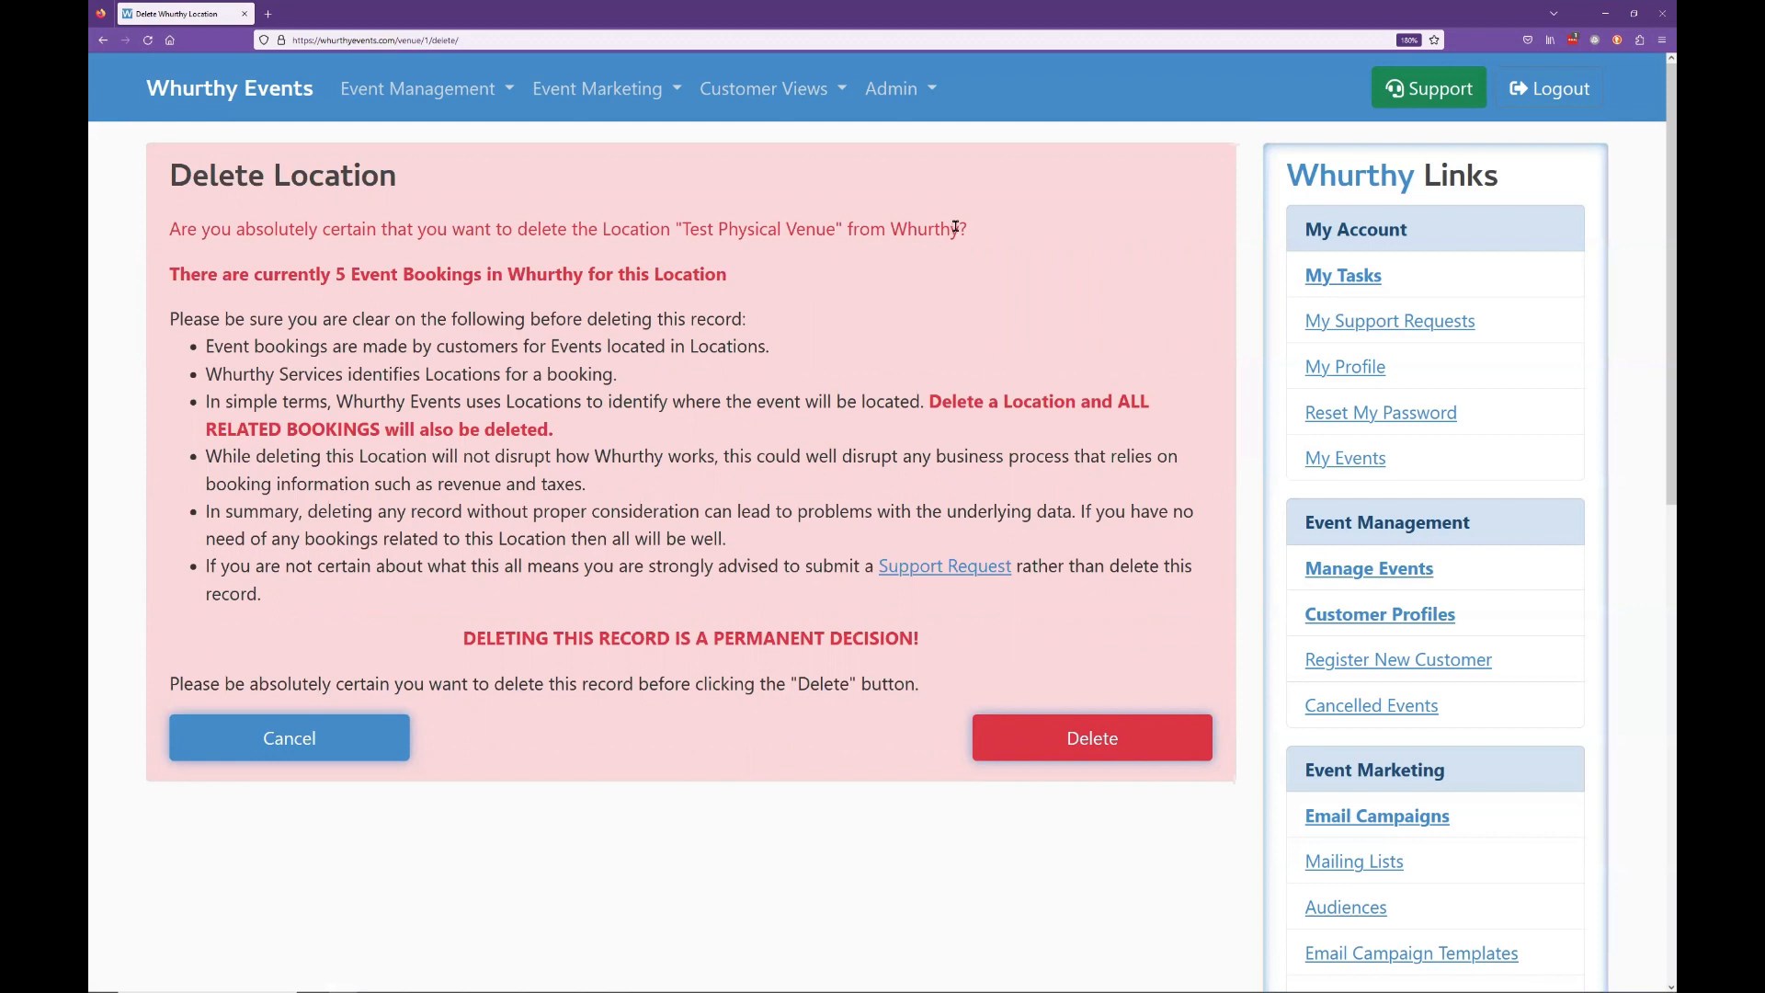
Step: Examine the deletion warnings for Test Physical Venue about existing event bookings, related bookings and affected business processes
{"action": "left_click_drag", "start_coordinate": [739, 281], "coordinate": [168, 275]}
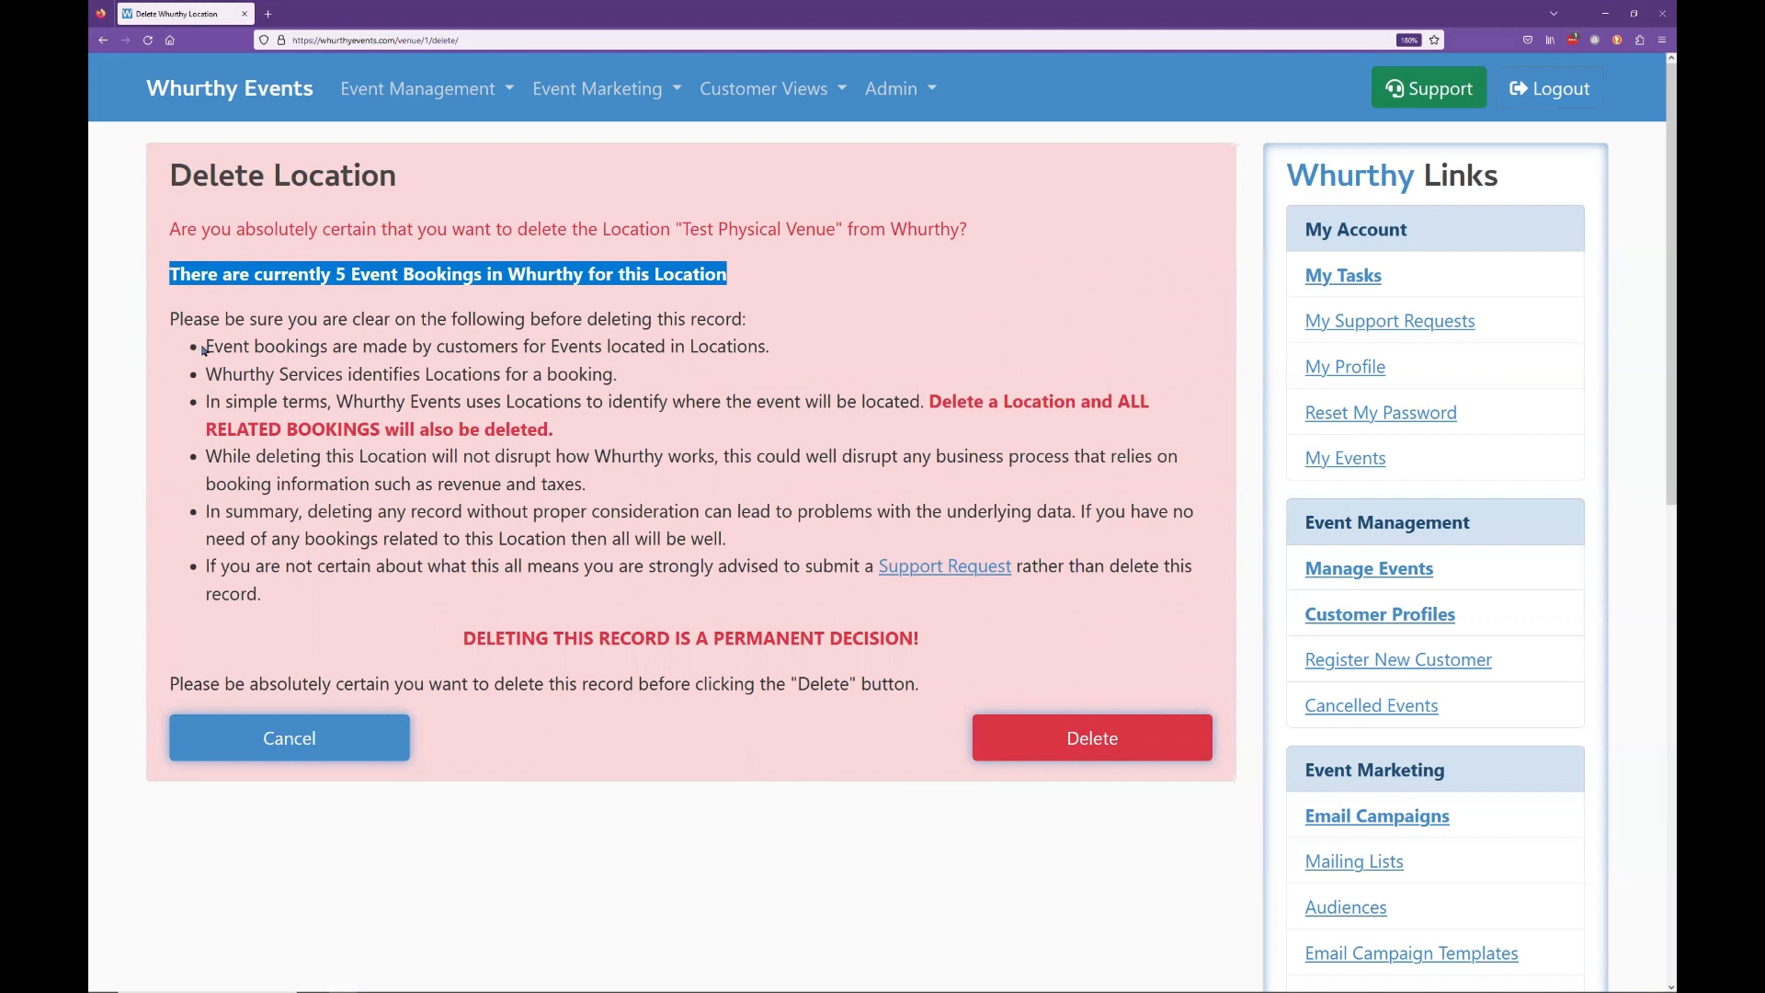
{"action": "left_click_drag", "start_coordinate": [204, 351], "coordinate": [379, 604]}
{"action": "left_click", "coordinate": [617, 372]}
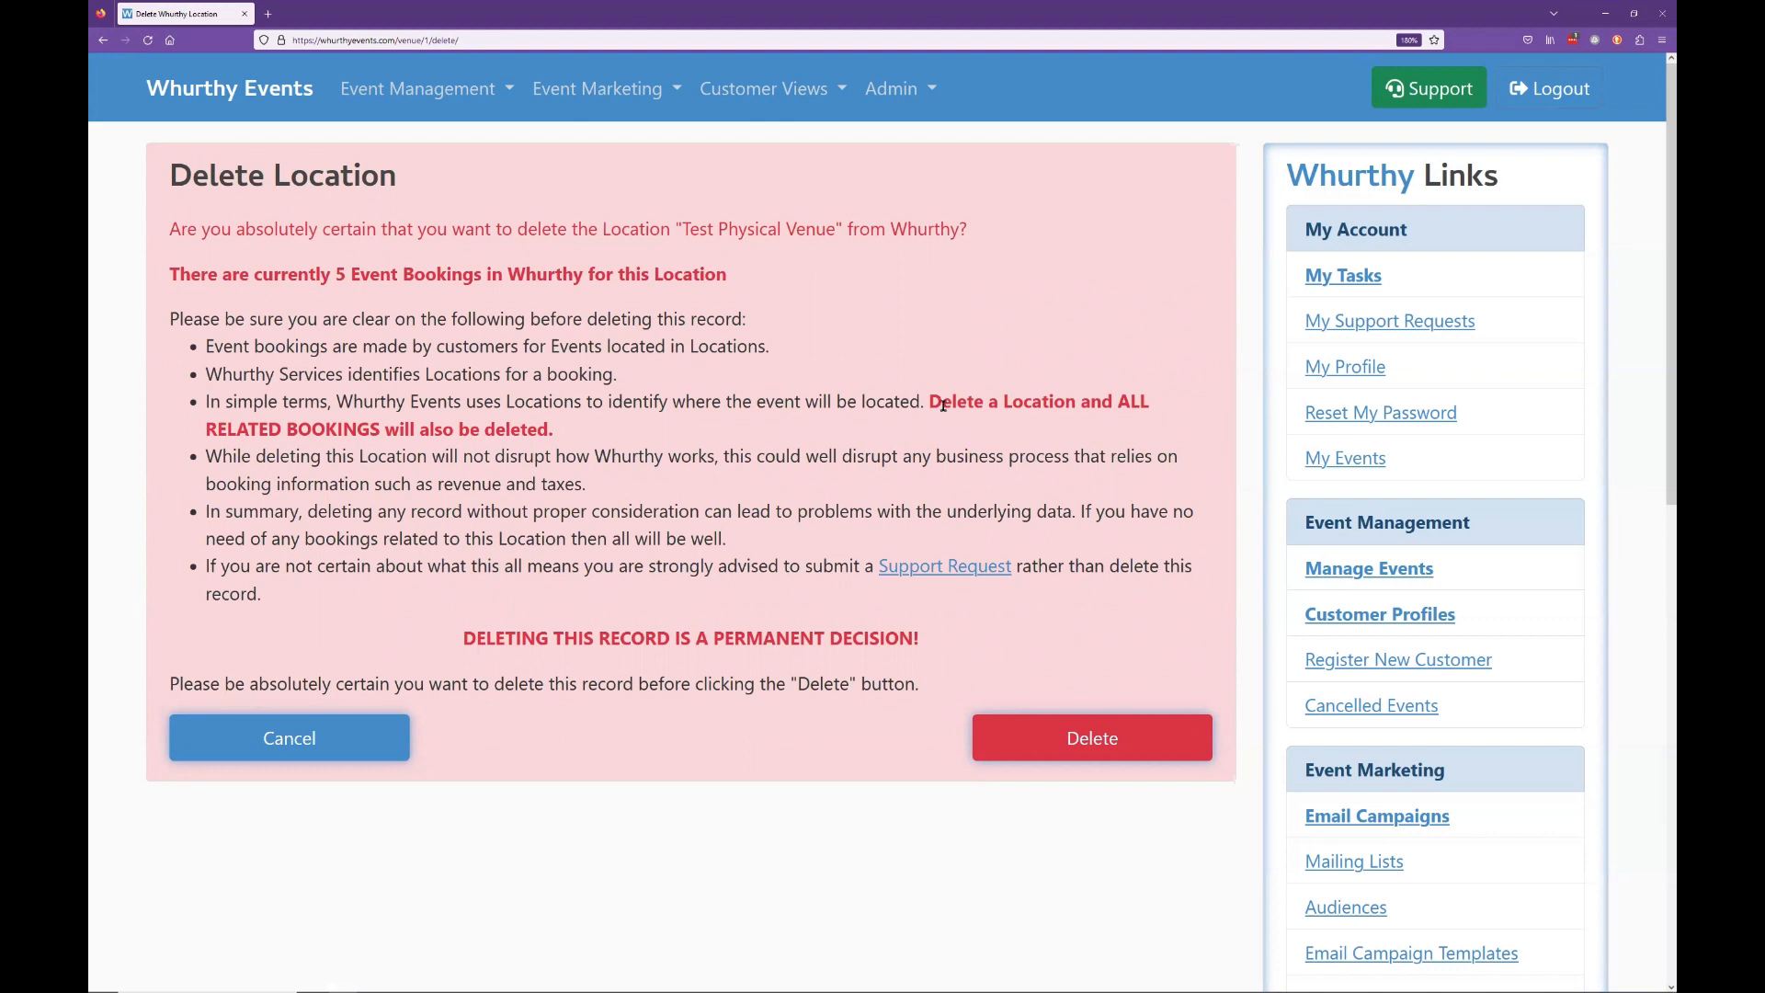
{"action": "left_click_drag", "start_coordinate": [928, 402], "coordinate": [984, 432]}
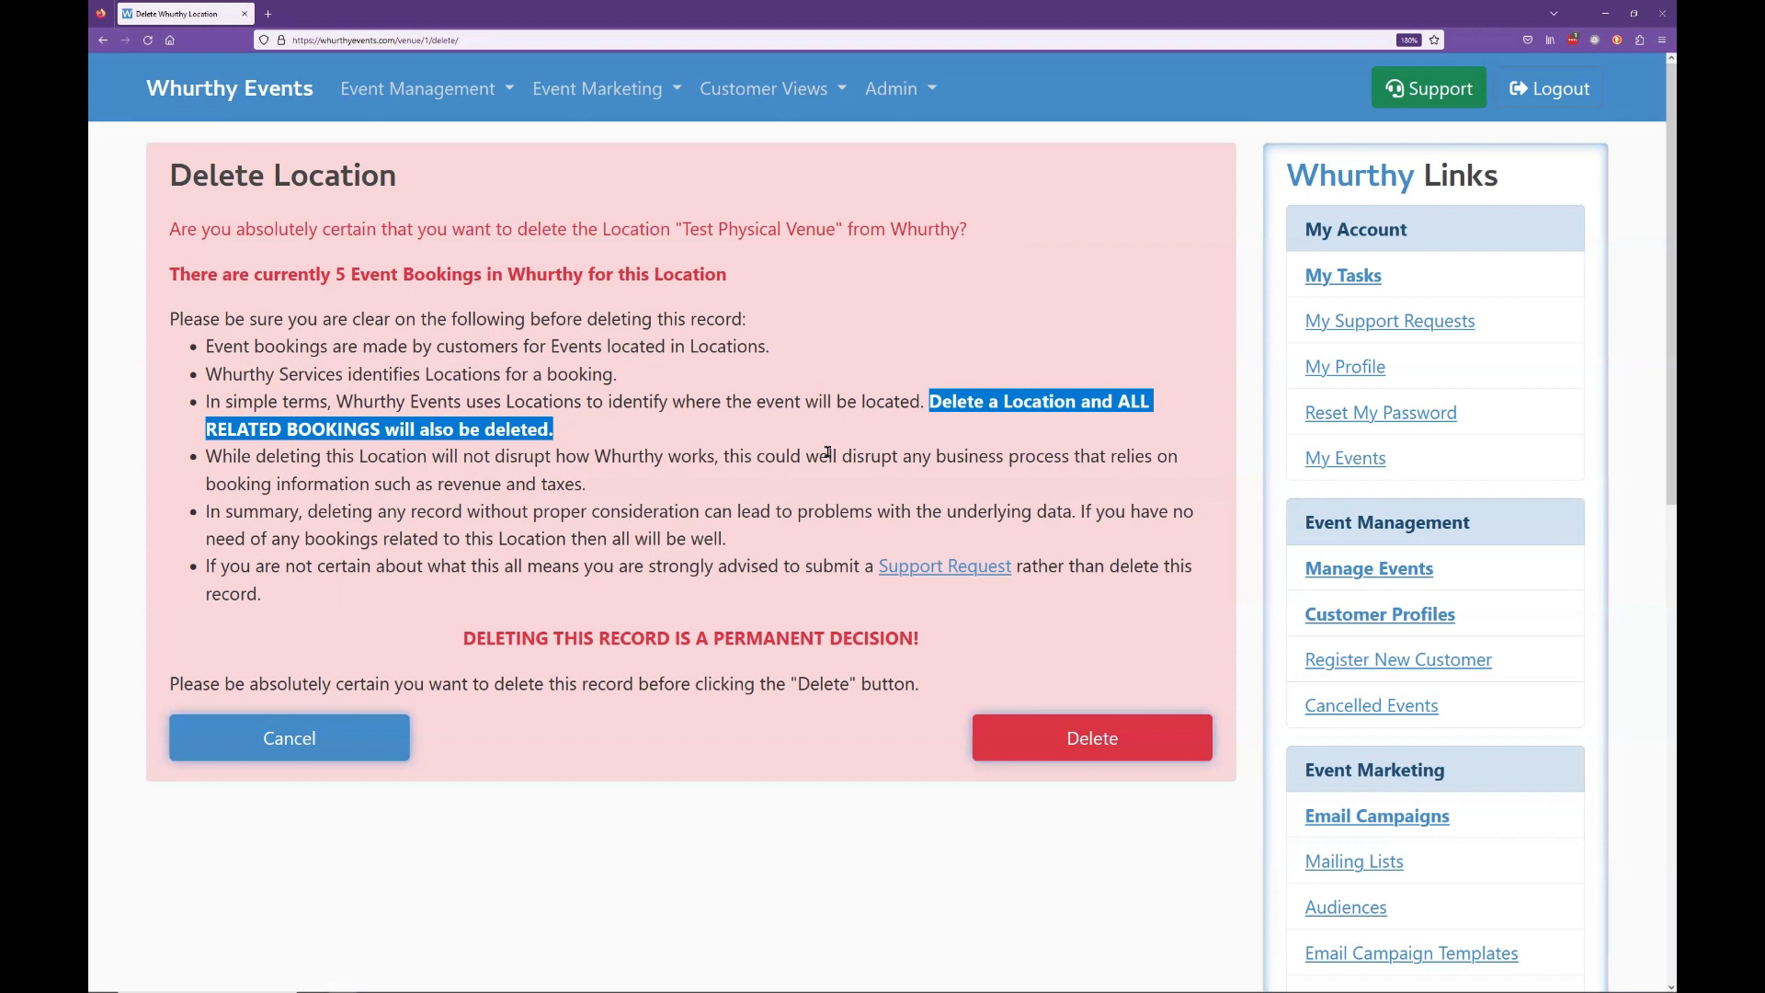
{"action": "left_click_drag", "start_coordinate": [959, 489], "coordinate": [937, 460]}
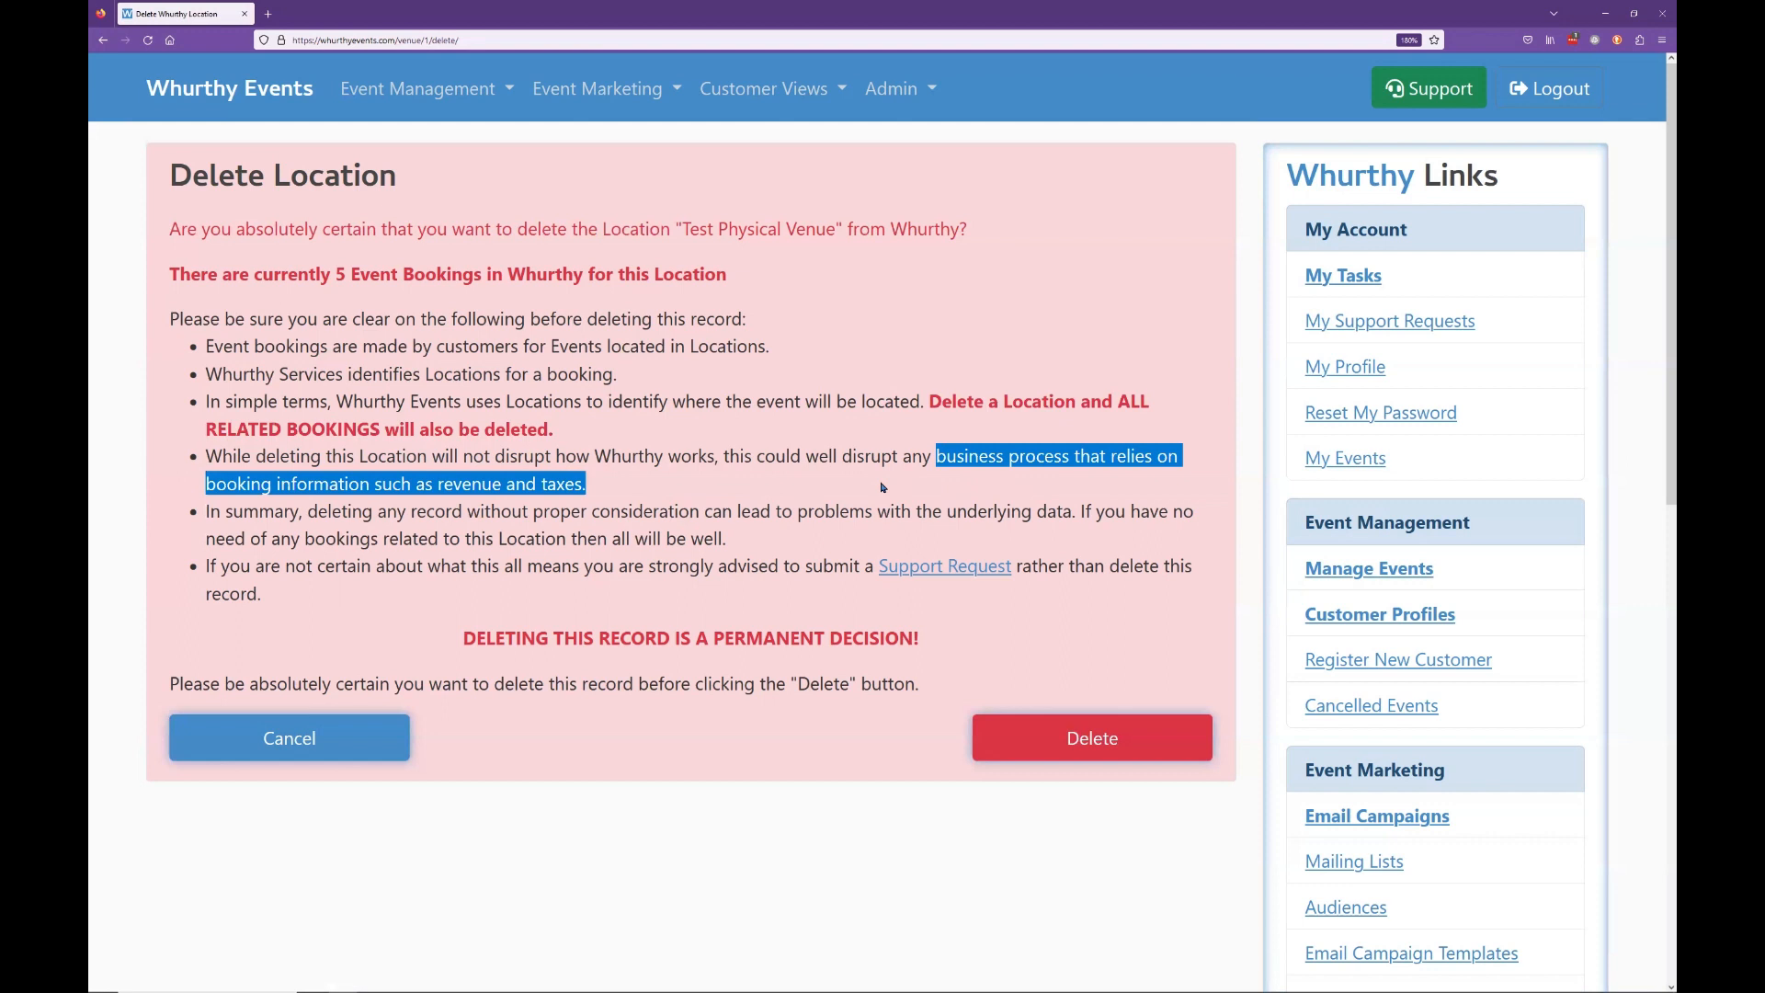